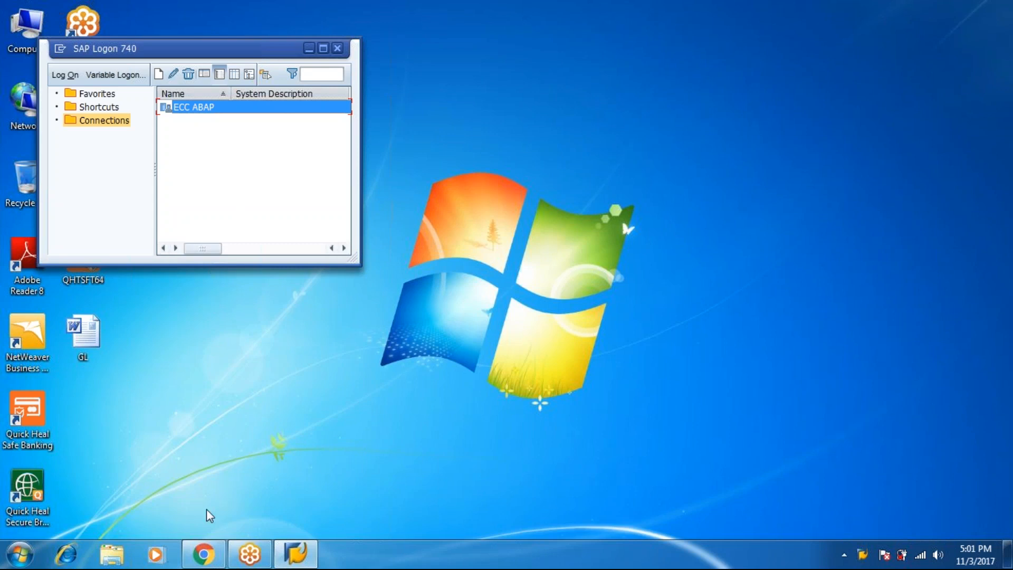
Bring the browser forward and close the software download and GoToMeeting tabs
click(203, 553)
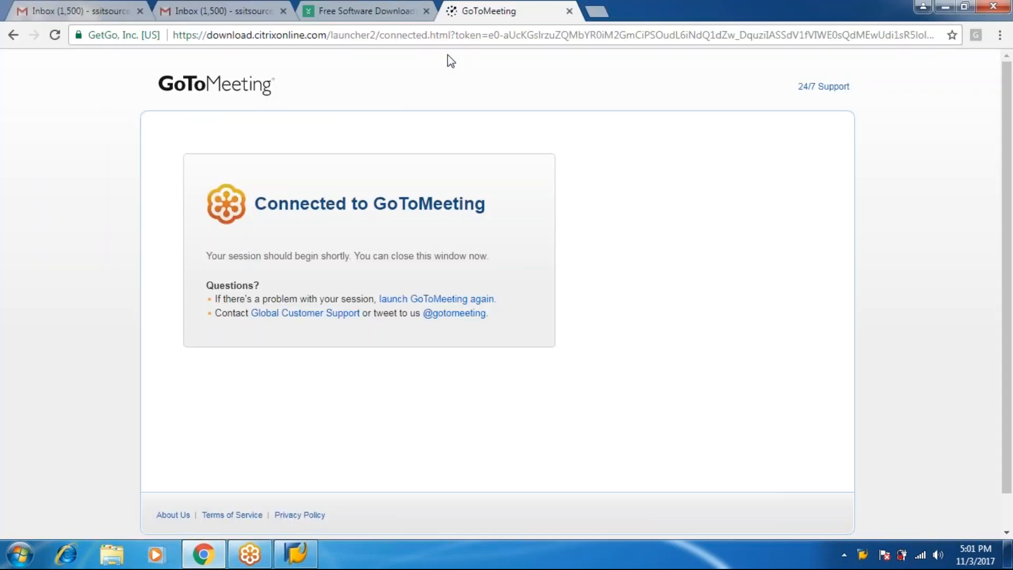
click(426, 11)
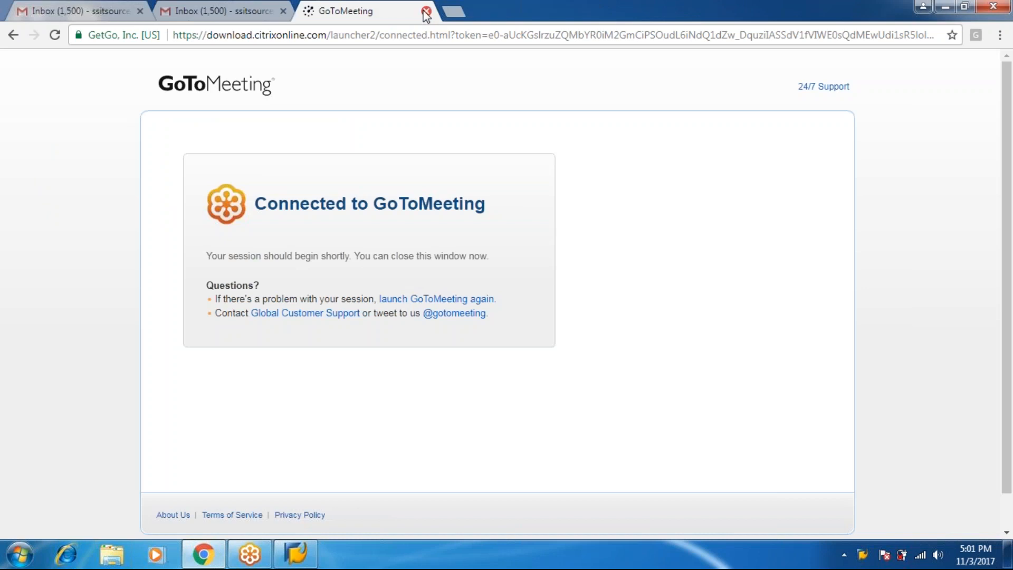
click(426, 11)
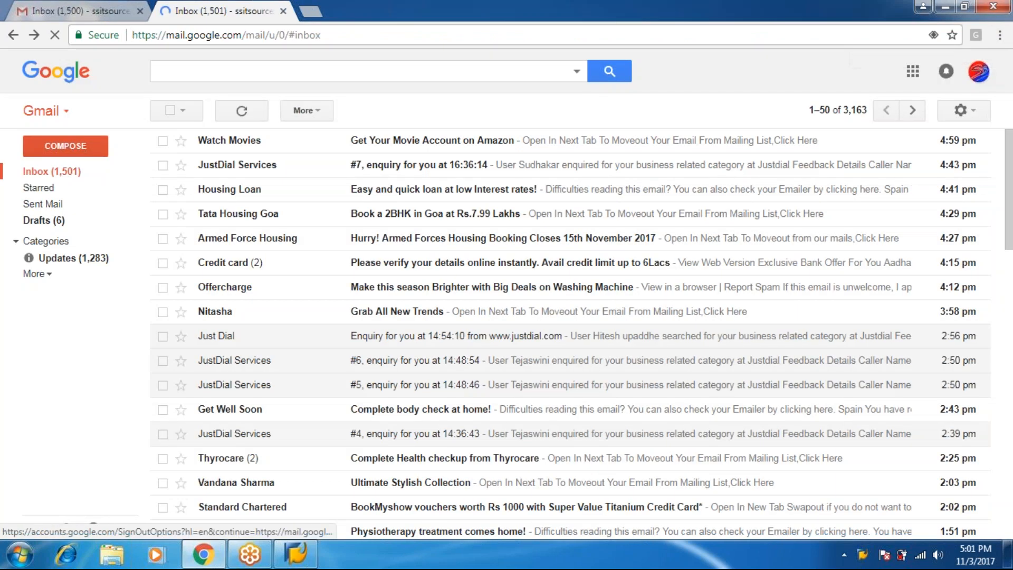
Add a second Google account from the avatar menu and sign in with its password
click(979, 72)
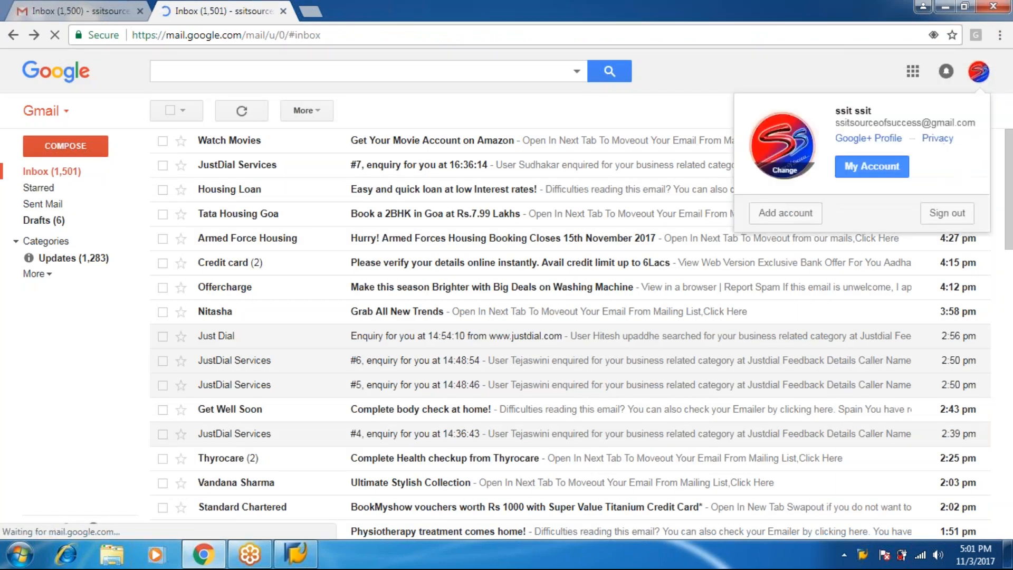
click(806, 216)
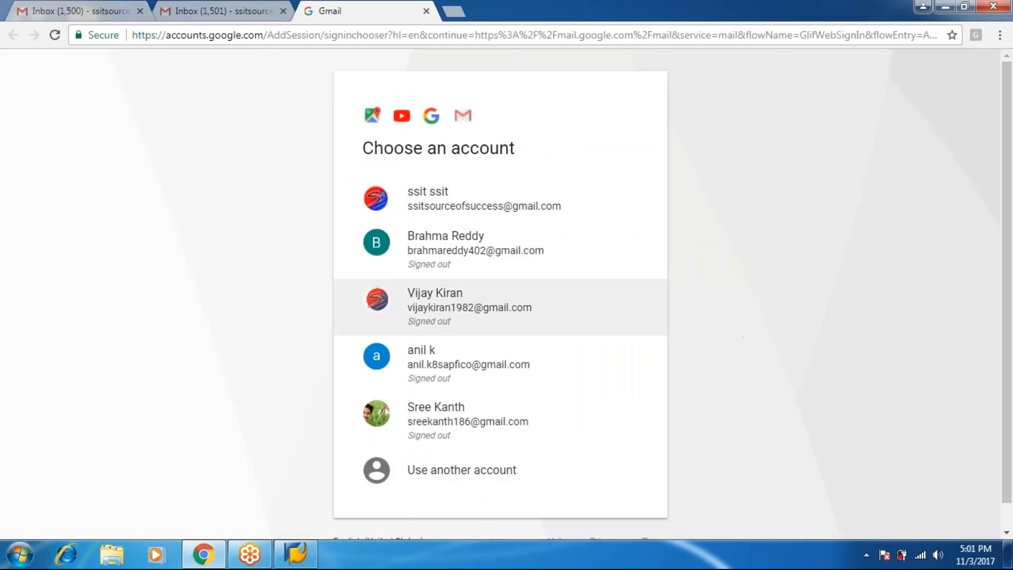
click(556, 318)
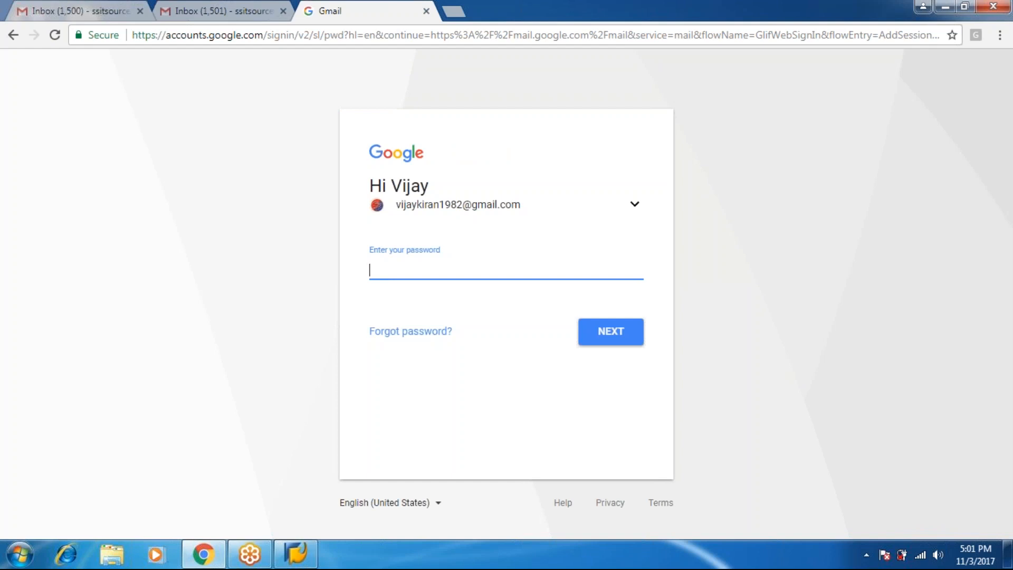
text(••••••••••••)
key(Return)
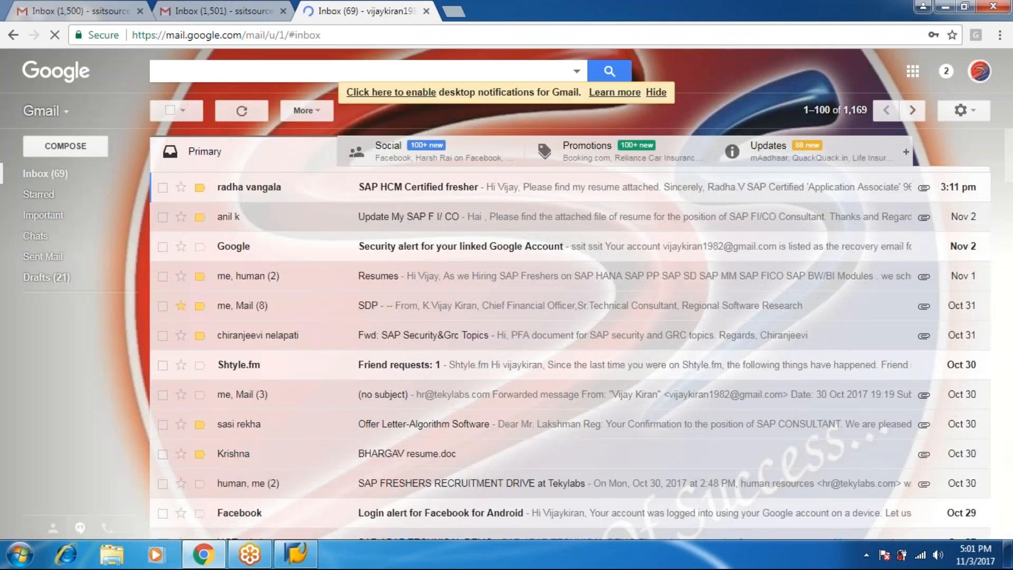
From Sent Mail, open 'Fwd: SAP FINANCE' and preview its Class-4.doc attachment
click(52, 258)
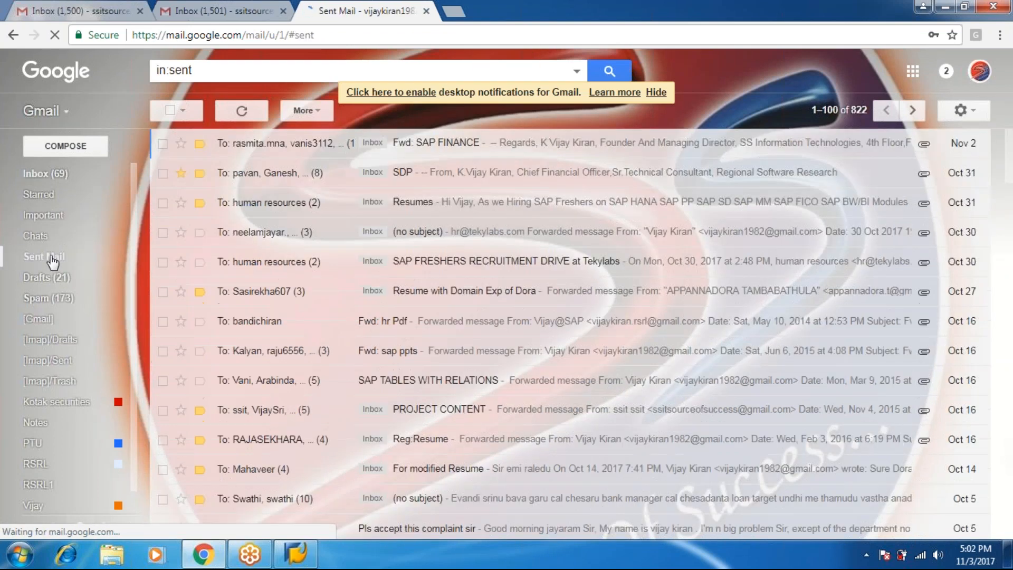
click(415, 153)
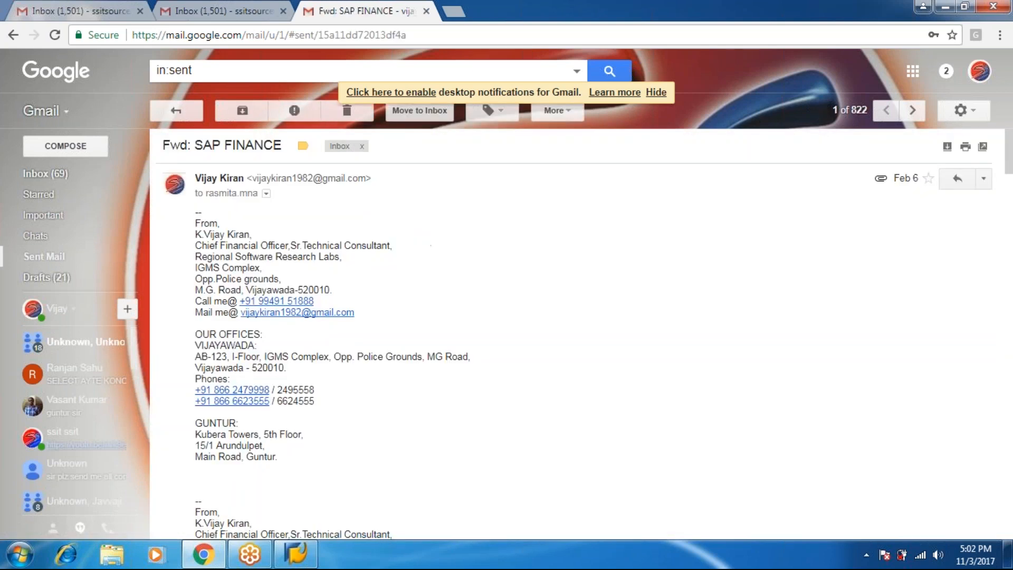
scroll(574, 334, down, 10)
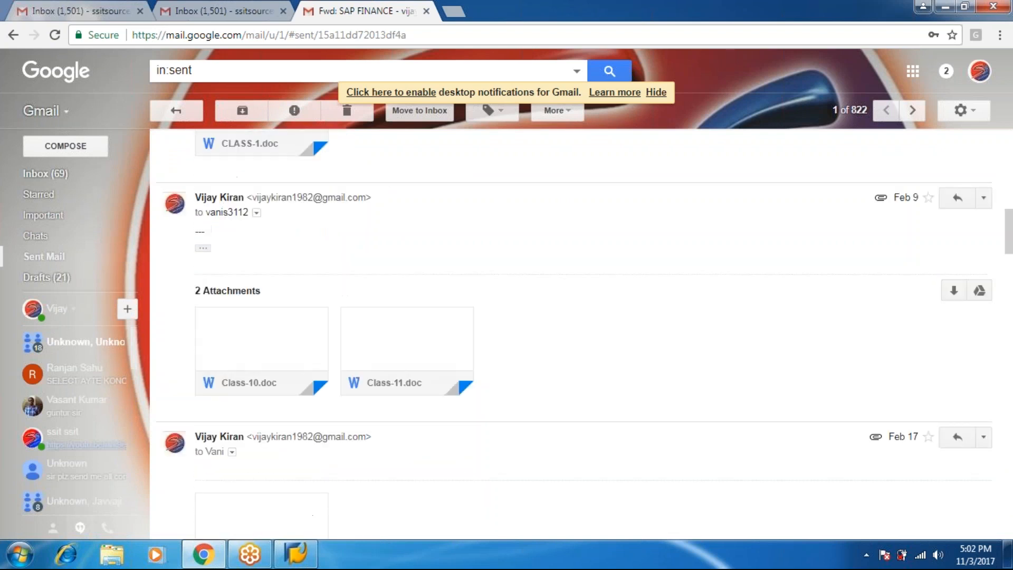
scroll(575, 334, down, 7)
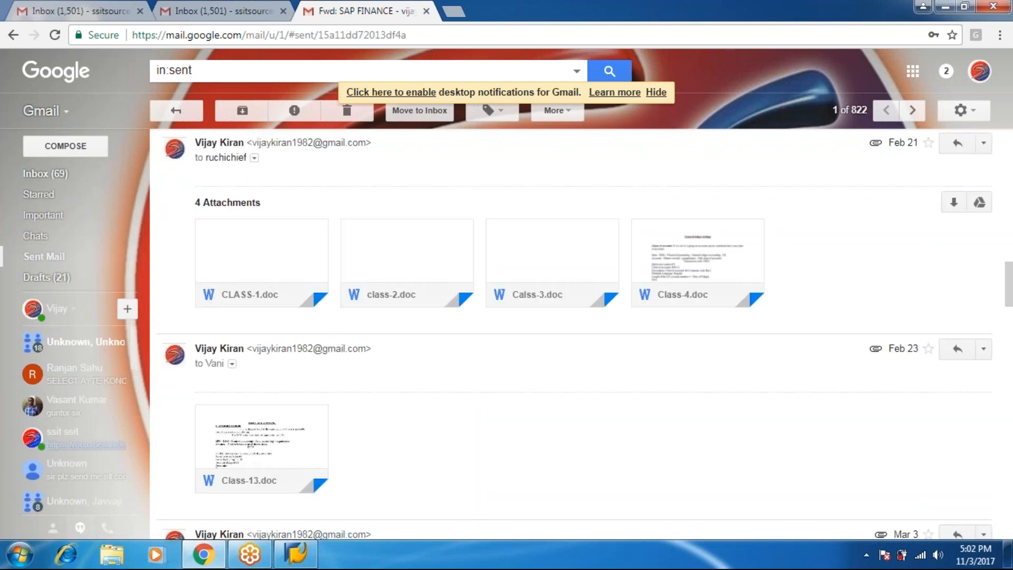
scroll(713, 222, down, 5)
click(712, 219)
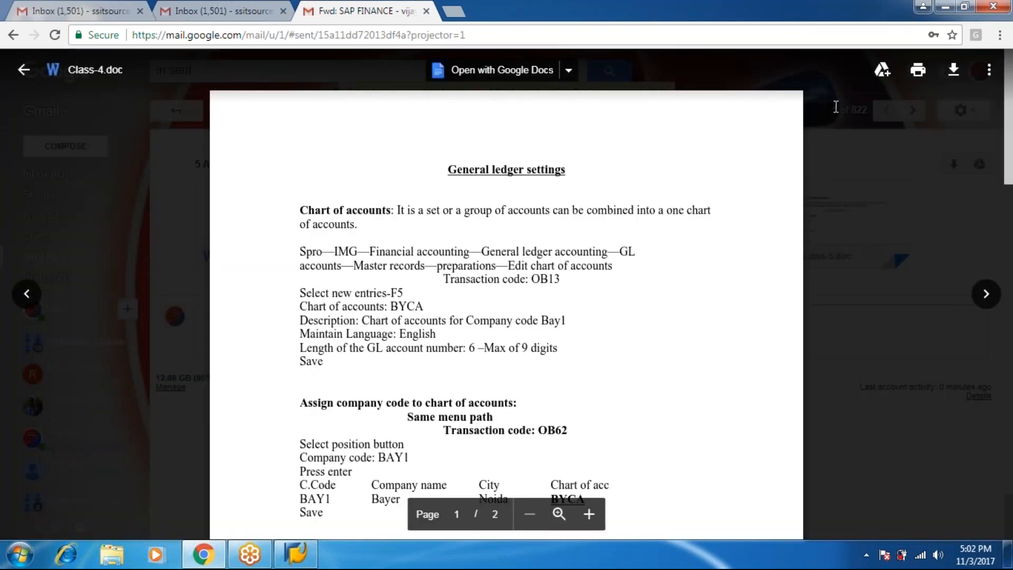
Page through class-5.doc to the FB08 reversal notes, then close the preview
scroll(836, 107, down, 10)
click(986, 293)
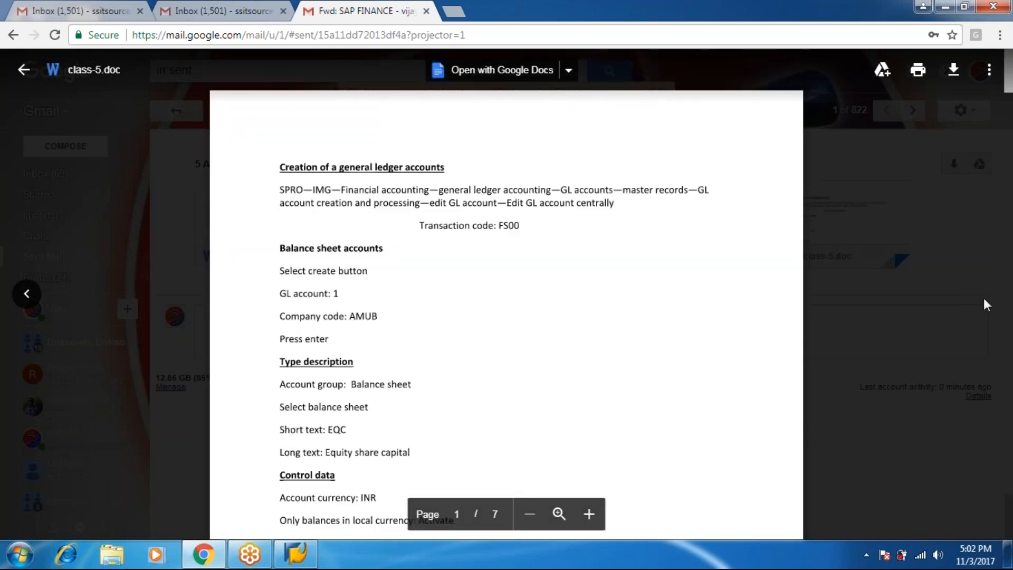
scroll(985, 304, down, 12)
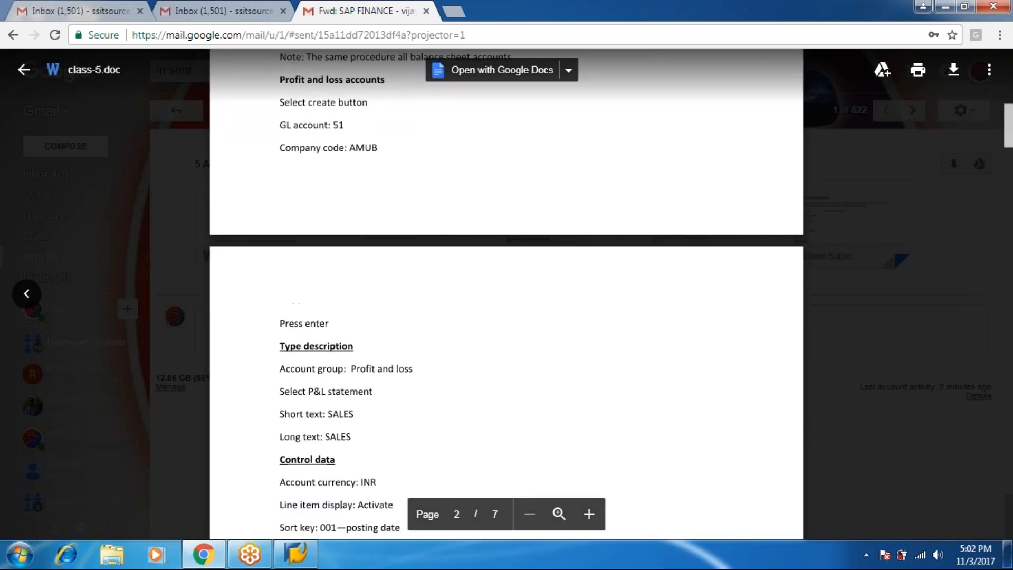
scroll(507, 295, down, 10)
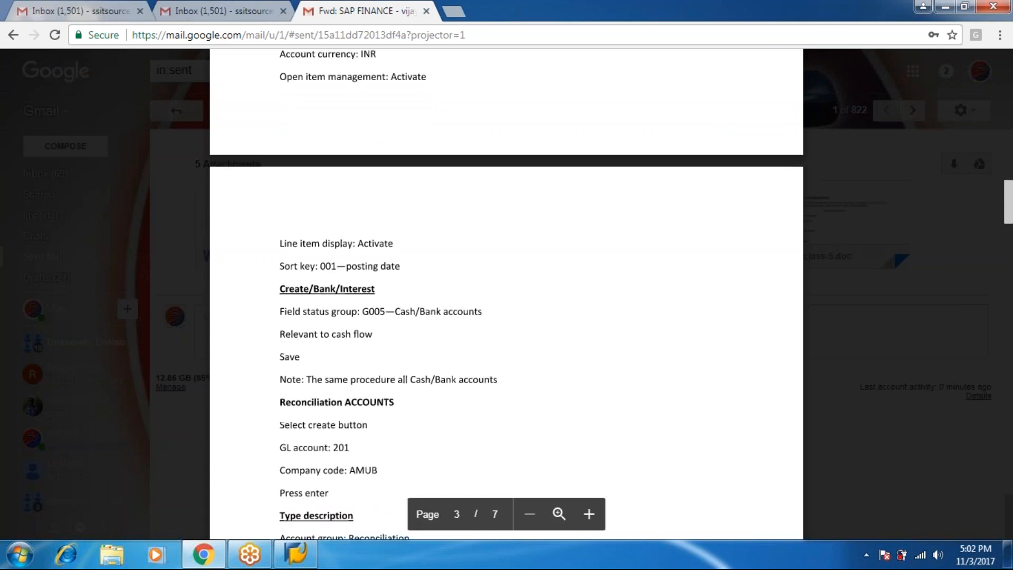
scroll(506, 296, down, 15)
scroll(507, 295, down, 20)
scroll(507, 295, down, 8)
scroll(506, 295, down, 2)
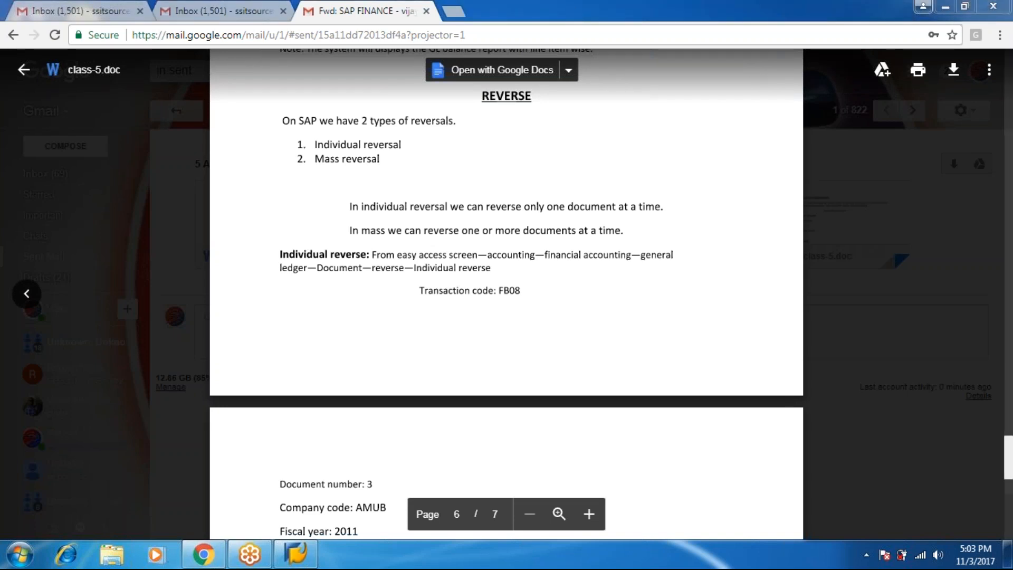
click(13, 35)
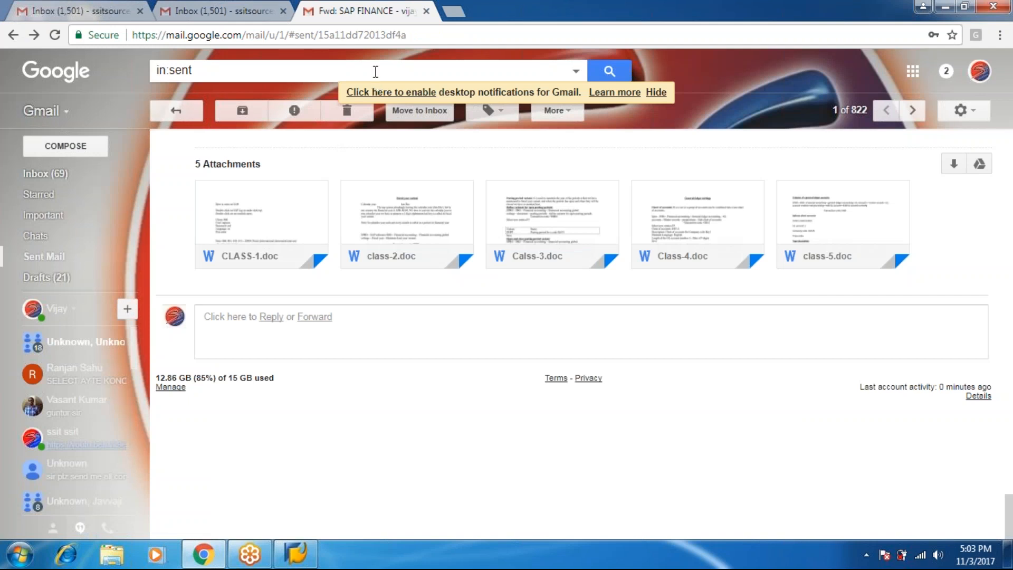
Replace the in:sent search text with the start of the contact's name
key(BackSpace)
key(BackSpace)
key(BackSpace)
key(BackSpace)
key(BackSpace)
key(BackSpace)
key(BackSpace)
key(BackSpace)
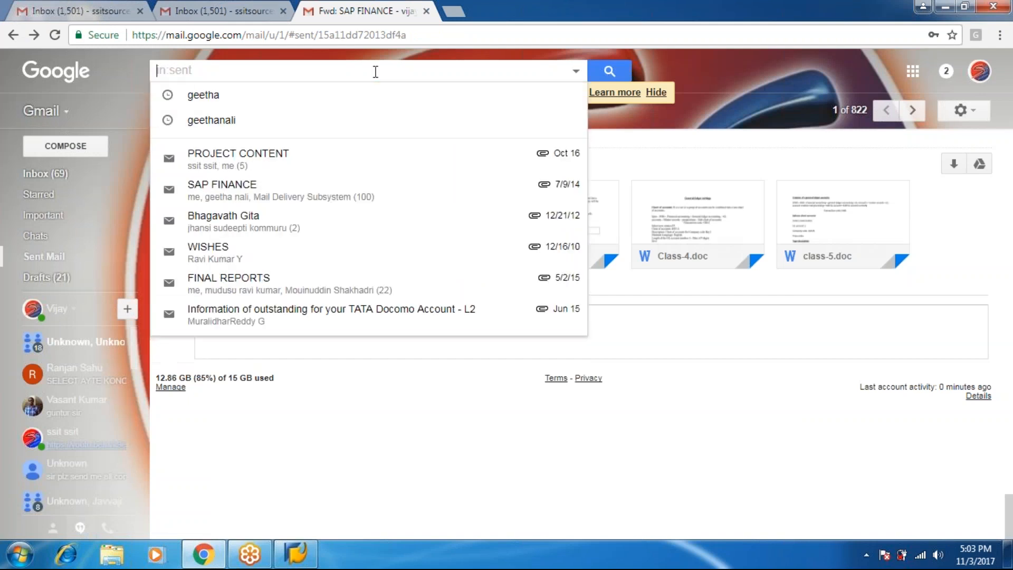
text(ba)
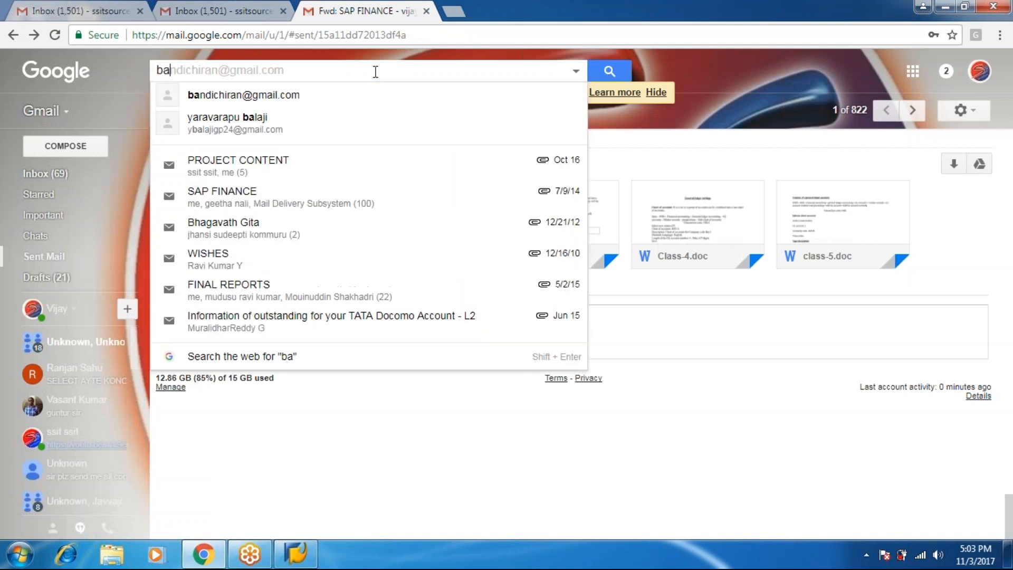
key(BackSpace)
key(BackSpace)
text(sa)
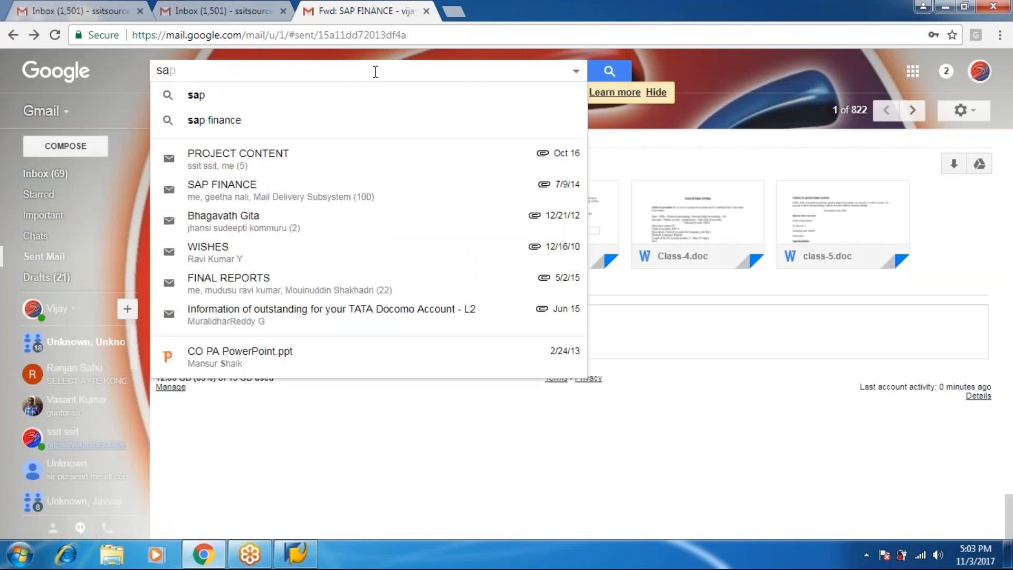
text(i)
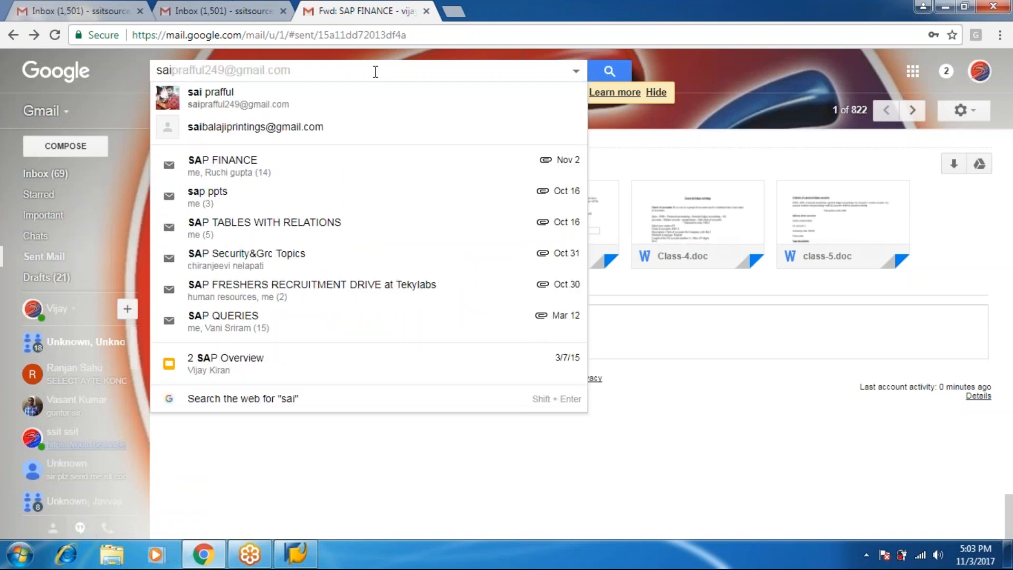
In the other account's inbox, search for the printing-shop contact and browse the results
click(259, 16)
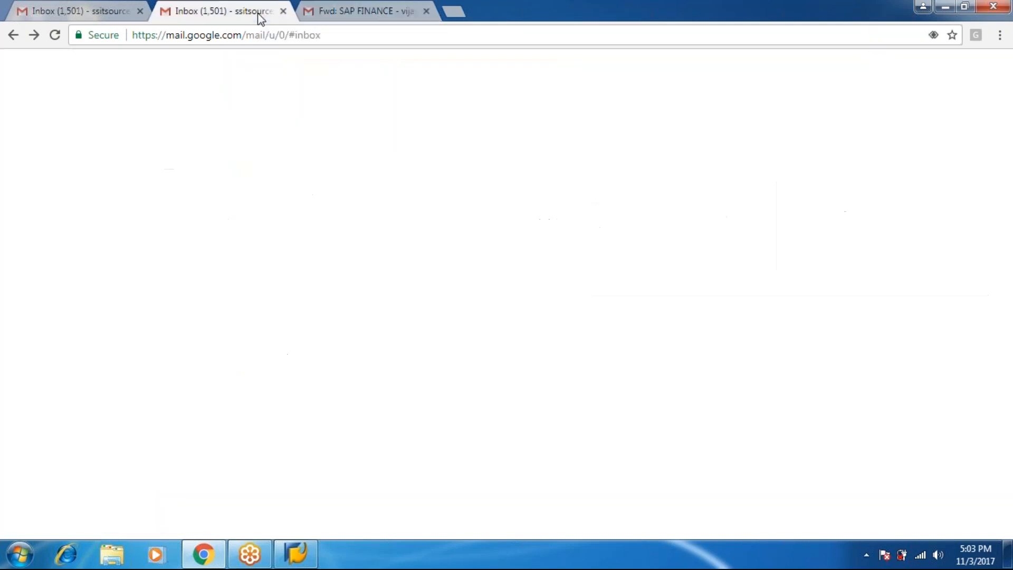
click(269, 72)
text(sa)
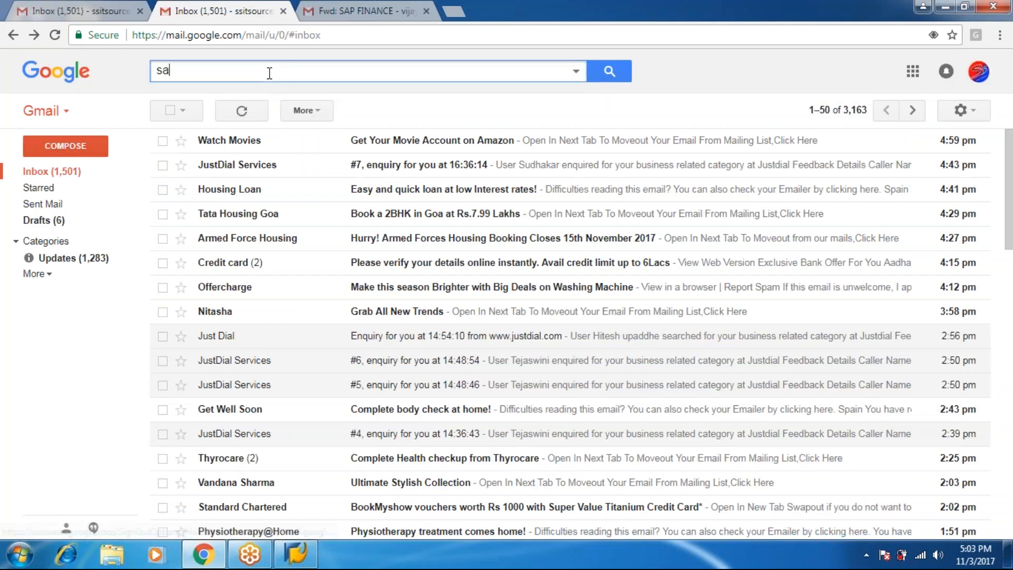
text(i)
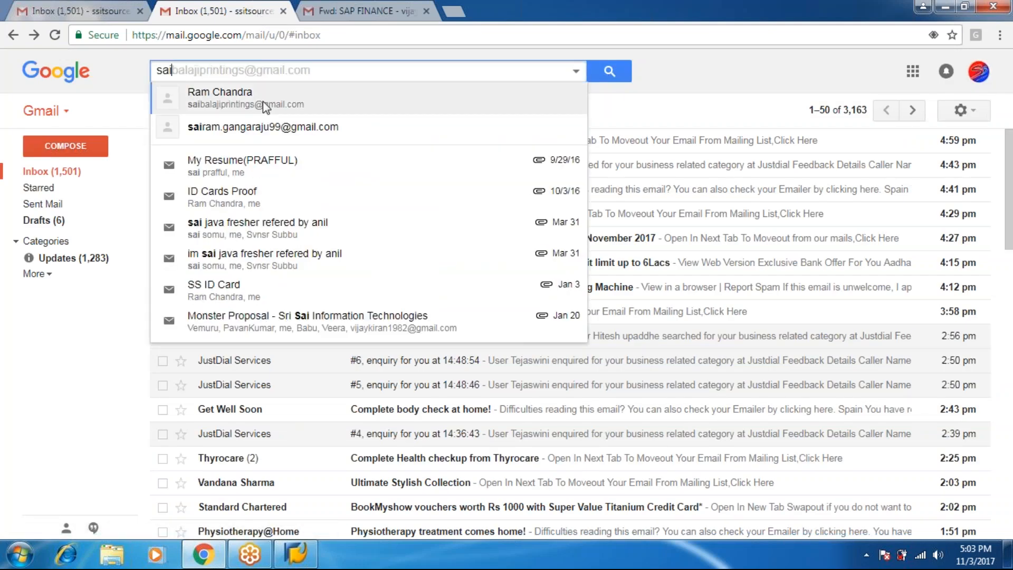
click(262, 100)
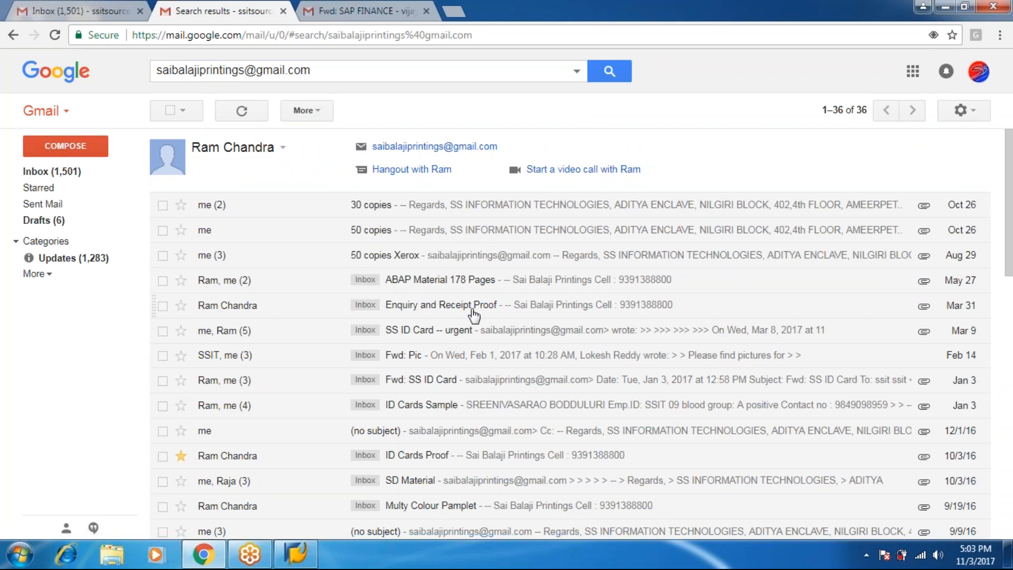
key(j)
key(j)
key(j)
key(j)
key(j)
key(j)
key(j)
key(j)
key(j)
key(j)
key(j)
key(j)
key(j)
key(j)
key(j)
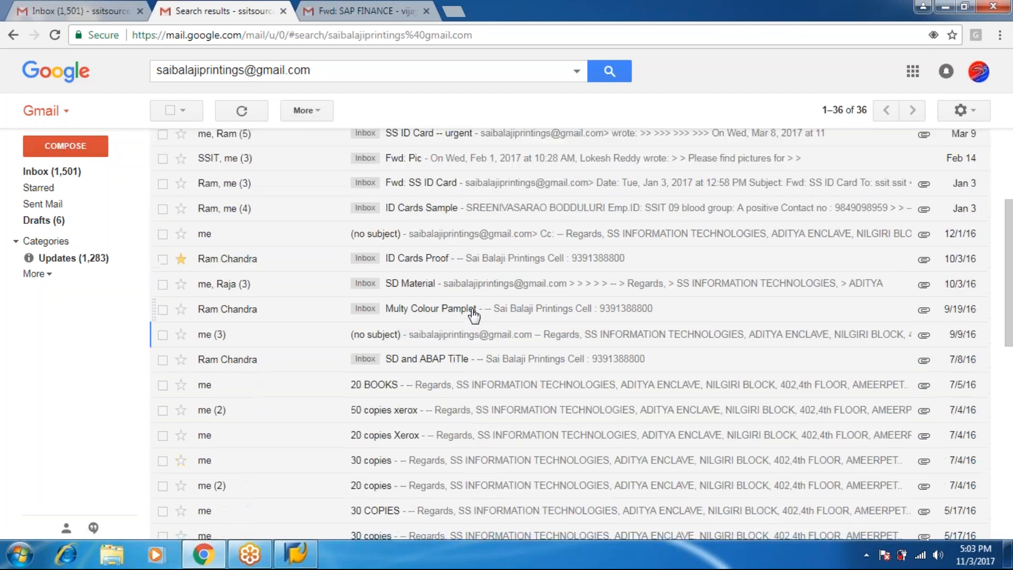
key(j)
key(j)
key(j)
key(j)
key(j)
key(j)
key(j)
key(j)
key(j)
key(j)
key(j)
key(j)
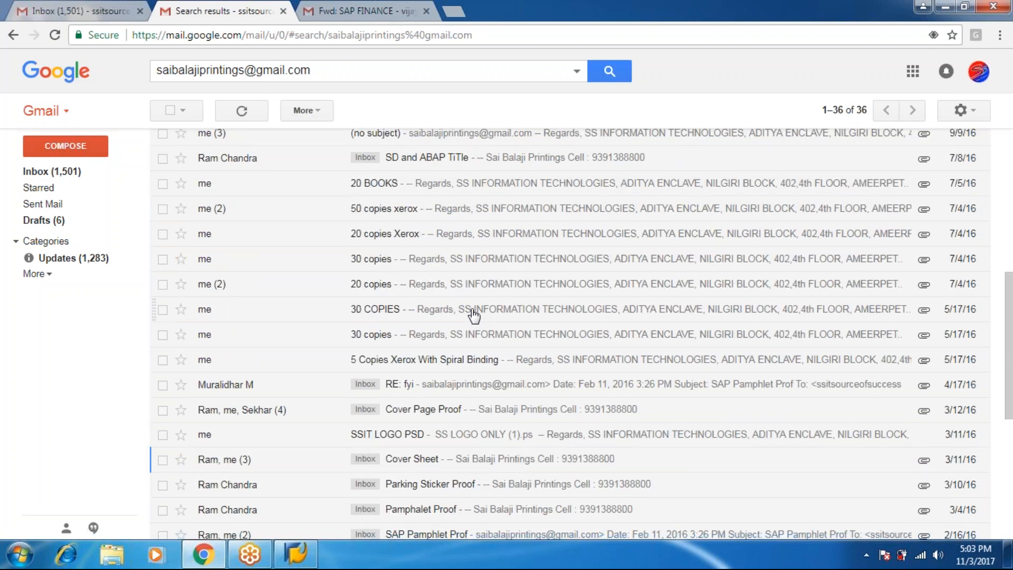
key(k)
key(k)
key(k)
key(k)
key(k)
key(k)
key(k)
key(k)
key(k)
Minimize the browser and open the ECC ABAP connection in SAP Logon 740
click(945, 7)
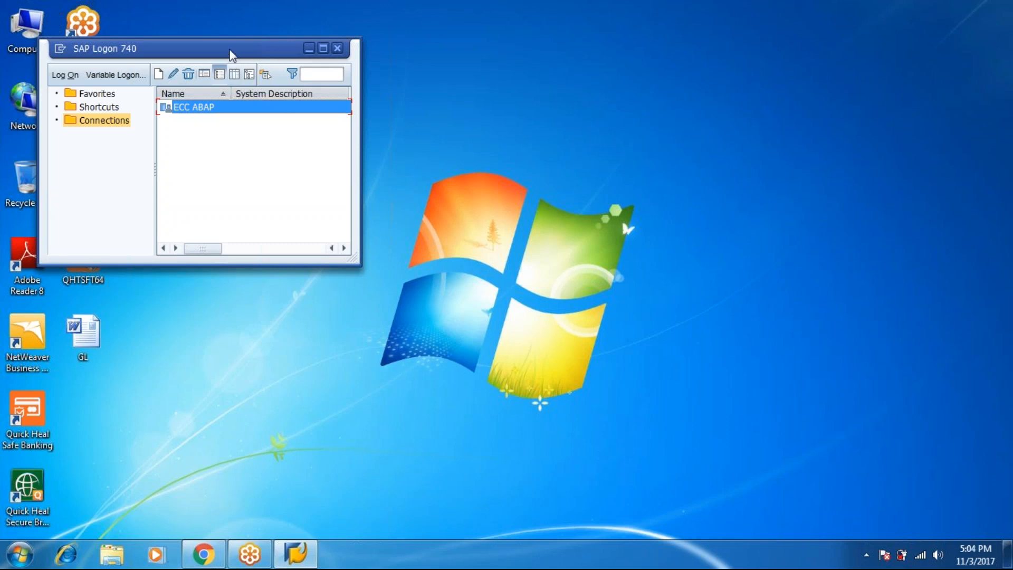
drag(231, 51, 350, 69)
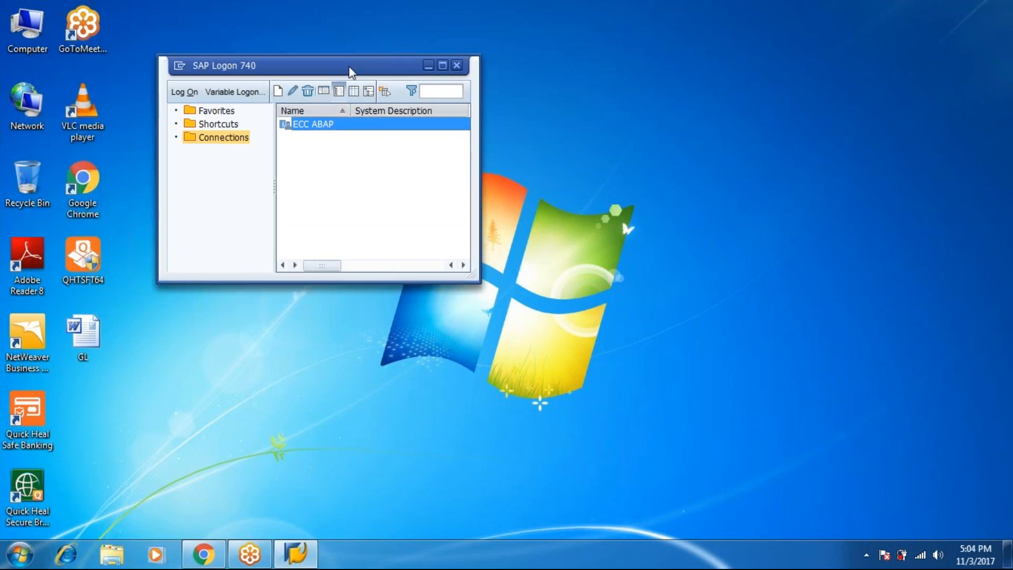
click(193, 91)
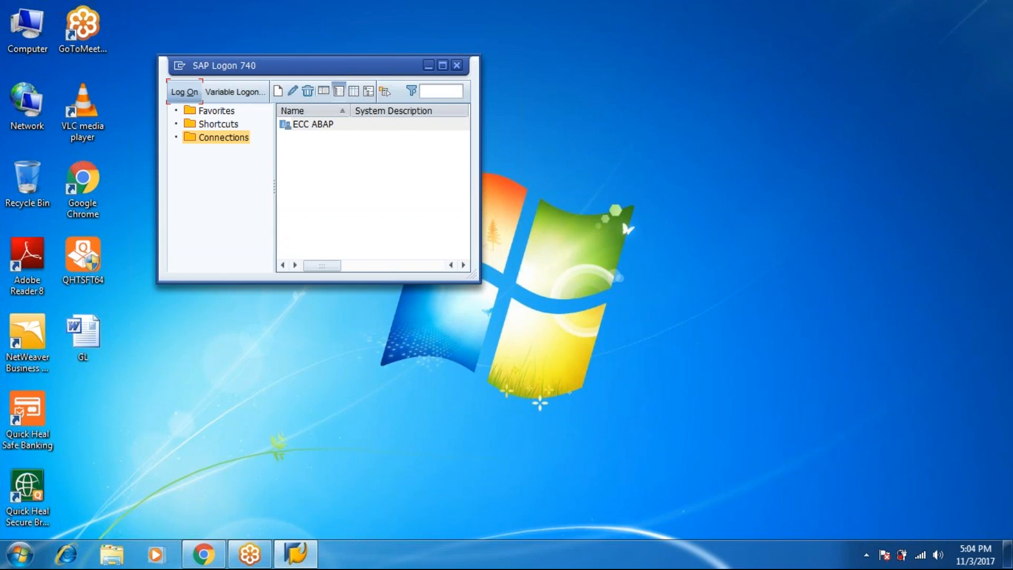
click(181, 95)
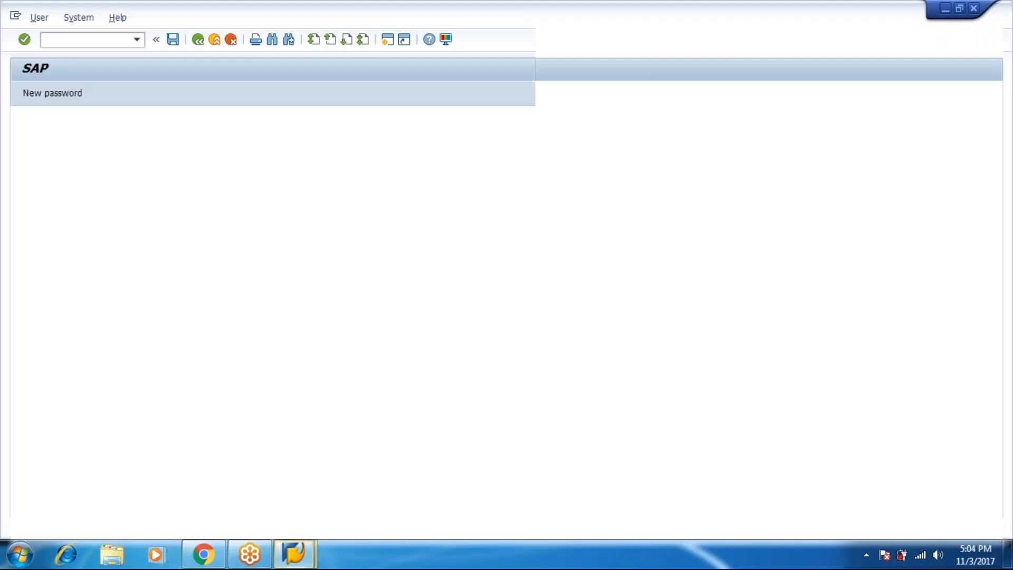
Log on to client 800 with the user name and password
text(abap17)
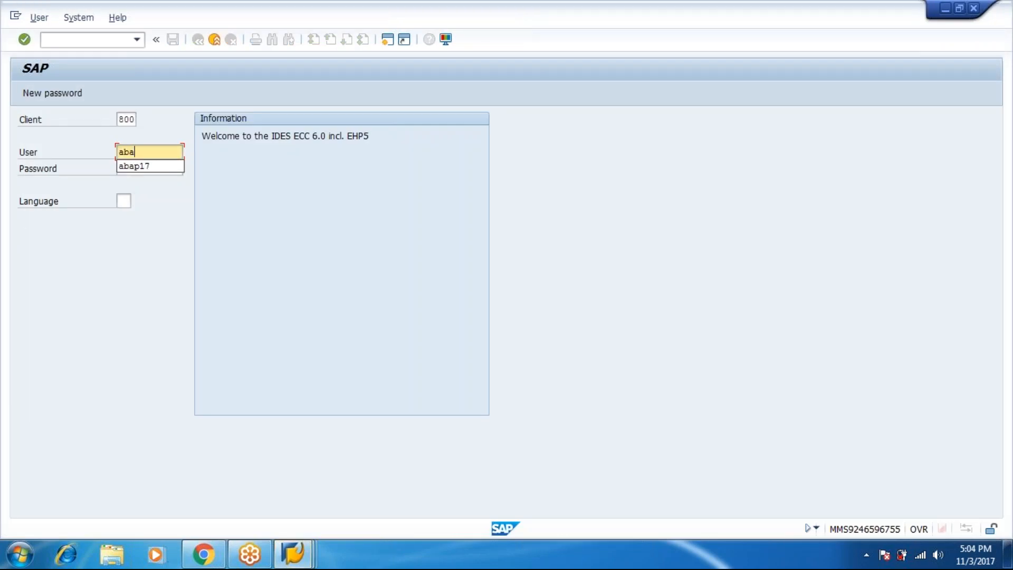
key(Tab)
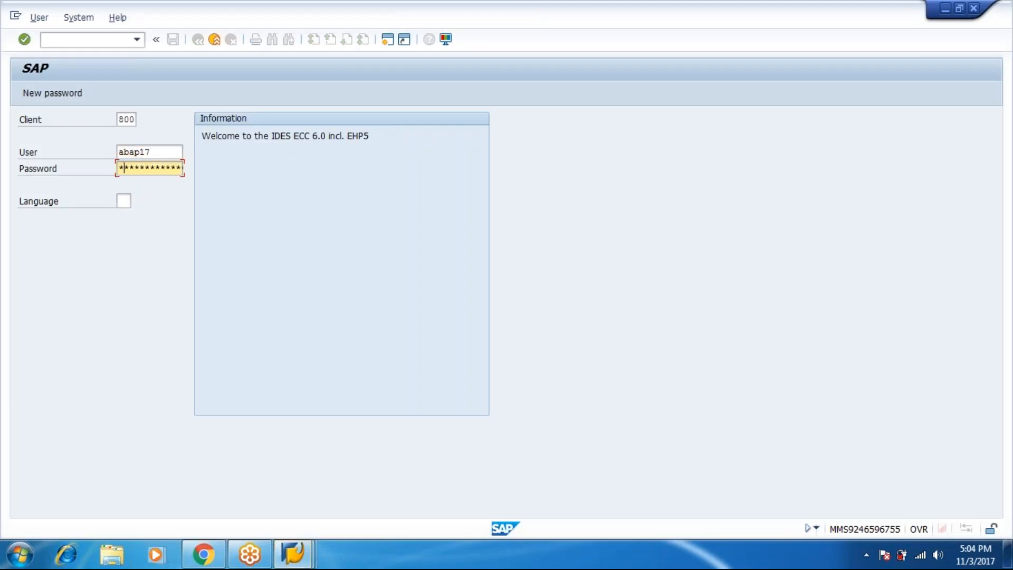
text(***********)
key(Return)
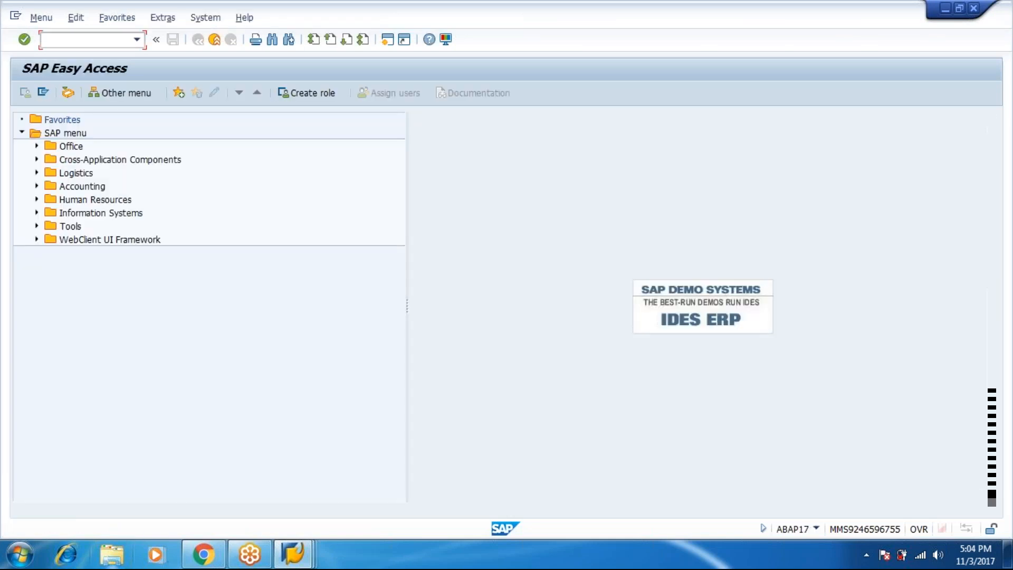
Expand Accounting > Financial Accounting > General Ledger in the SAP Easy Access menu
click(36, 186)
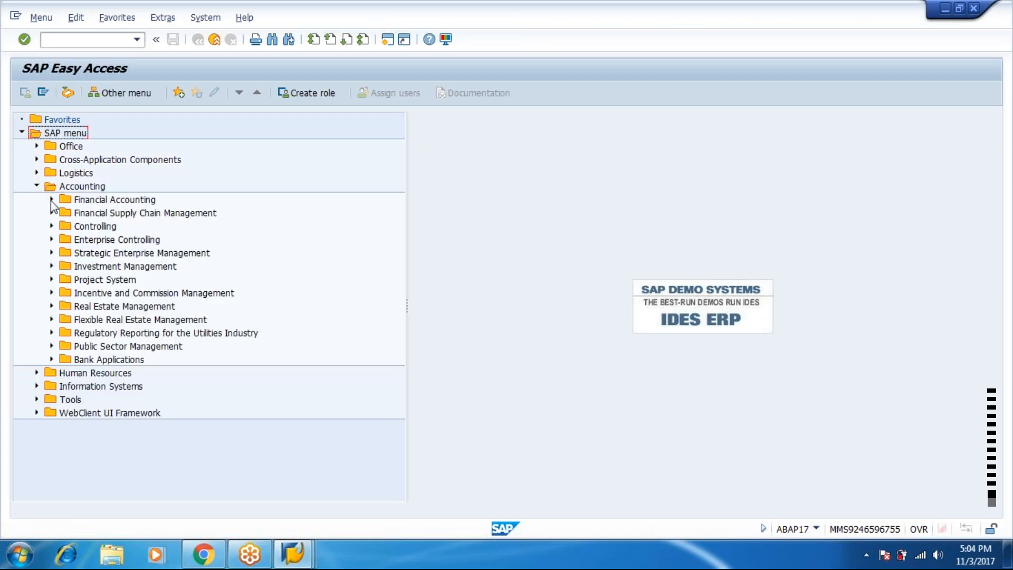
click(52, 200)
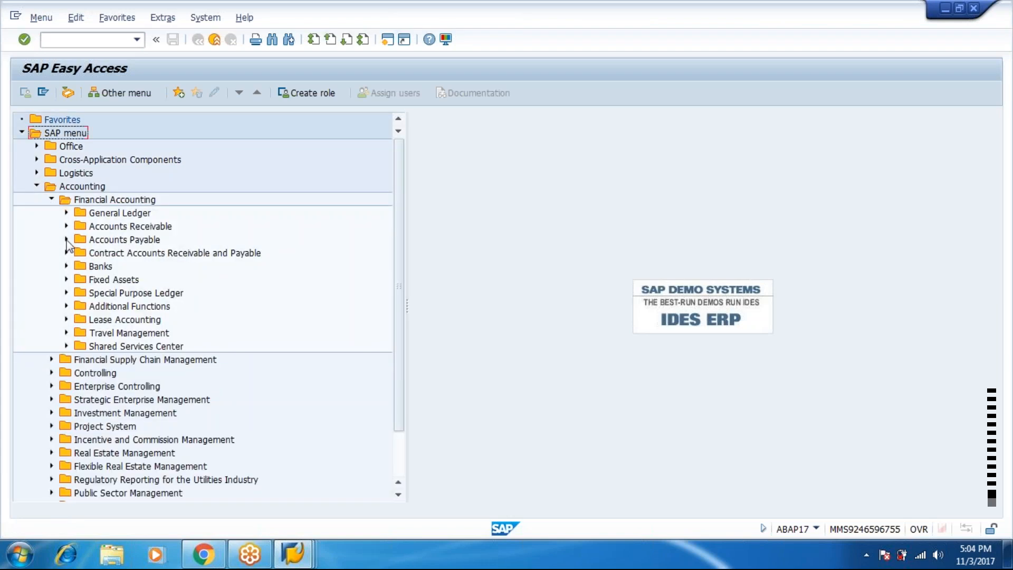
click(66, 213)
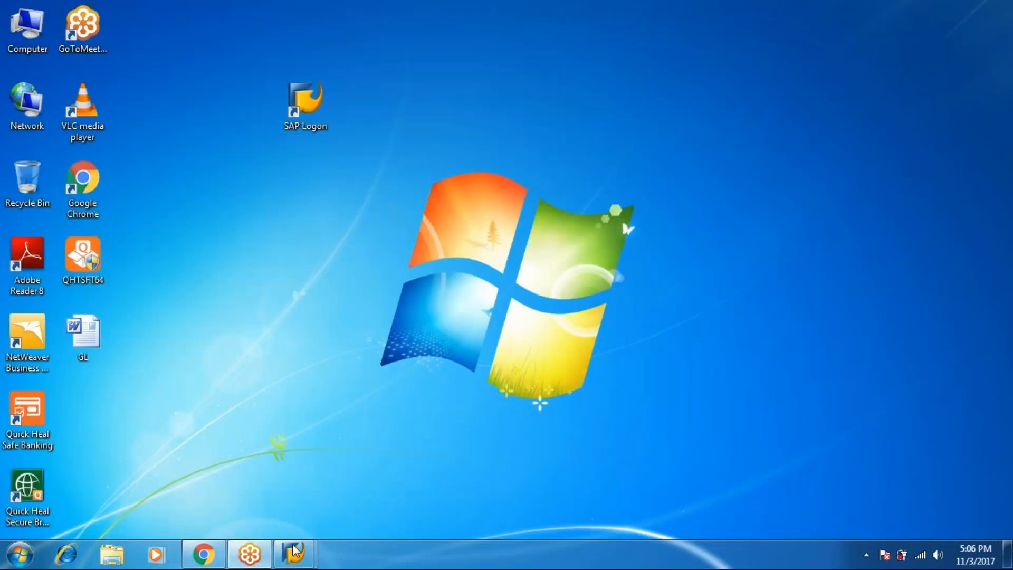
Restore the SAP EH5 window and log back on with the user name and password
mouse_move(294, 554)
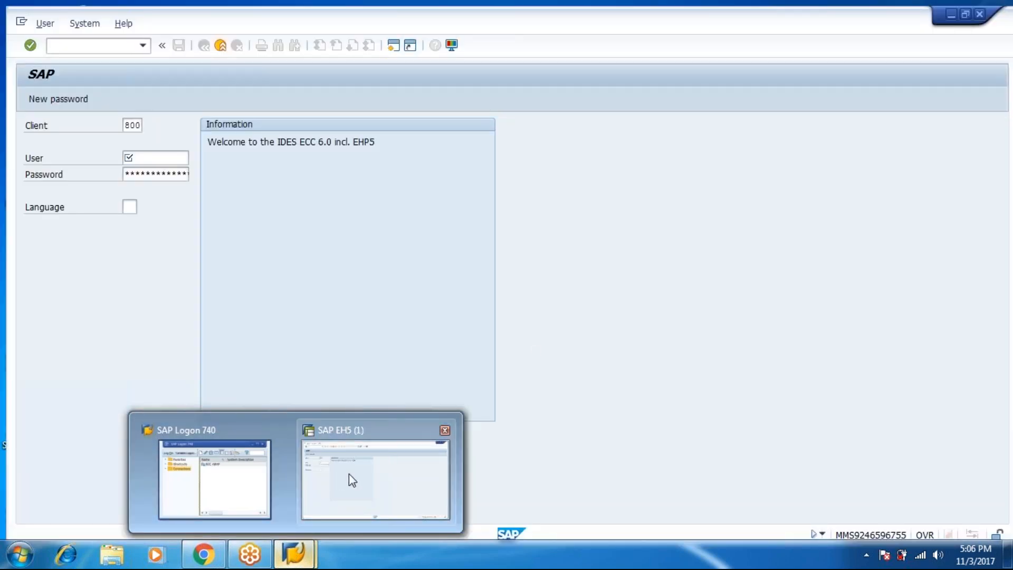
click(349, 474)
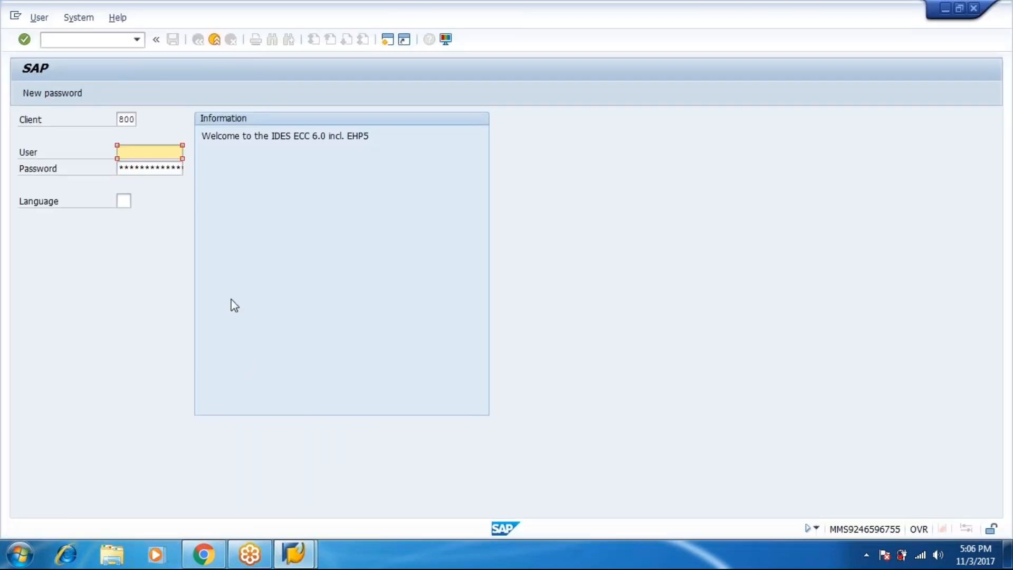
text(aba)
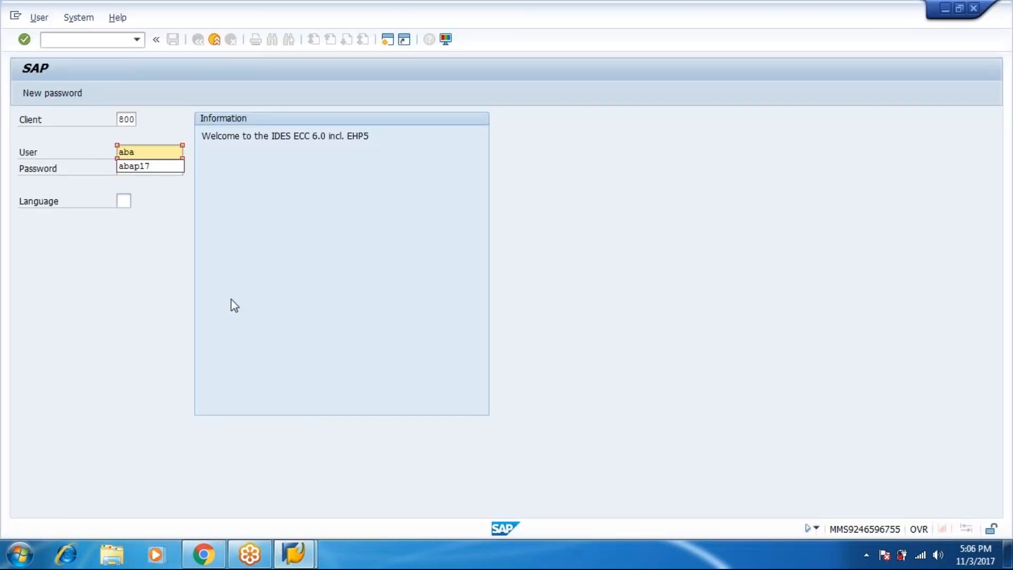
key(Down)
key(Tab)
text(**)
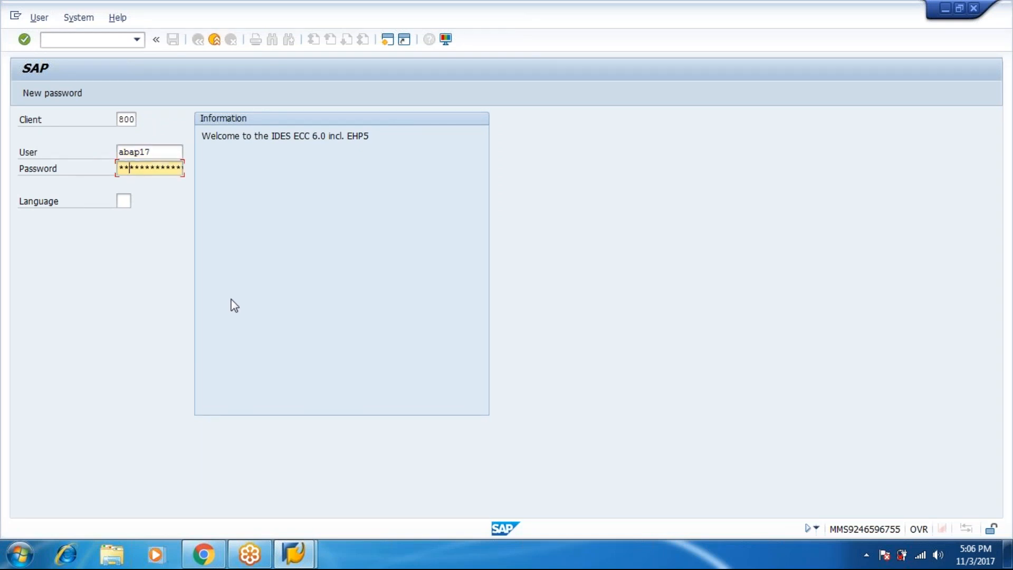
text(**********)
key(Return)
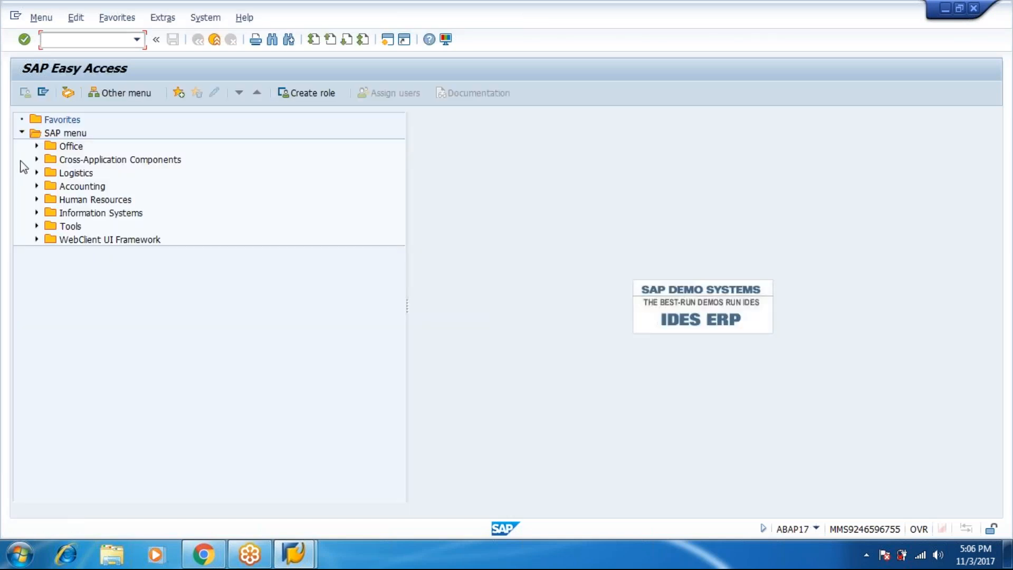
Navigate to General Ledger > Account and start FBL3N line item display
click(37, 186)
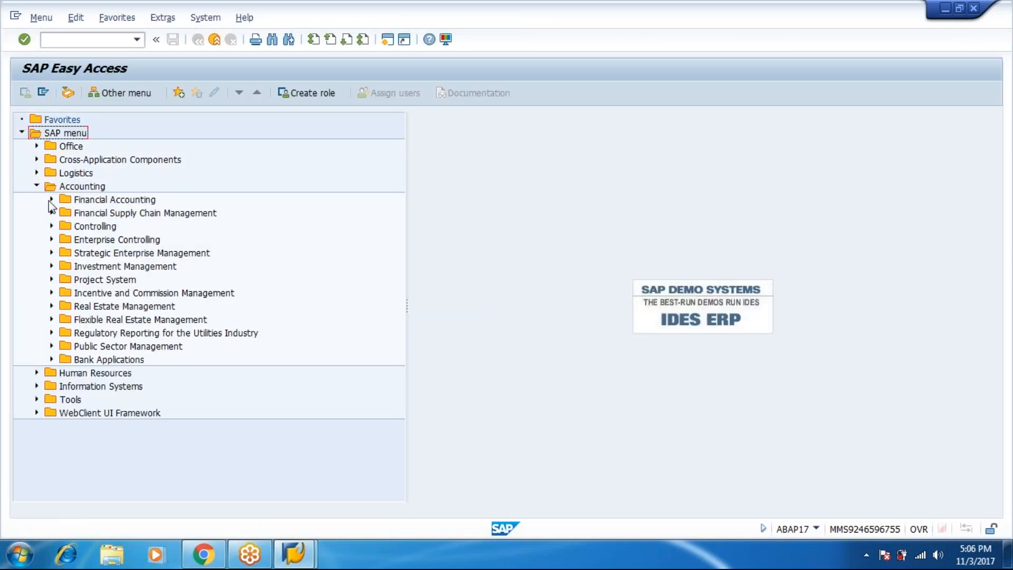
click(50, 200)
click(64, 212)
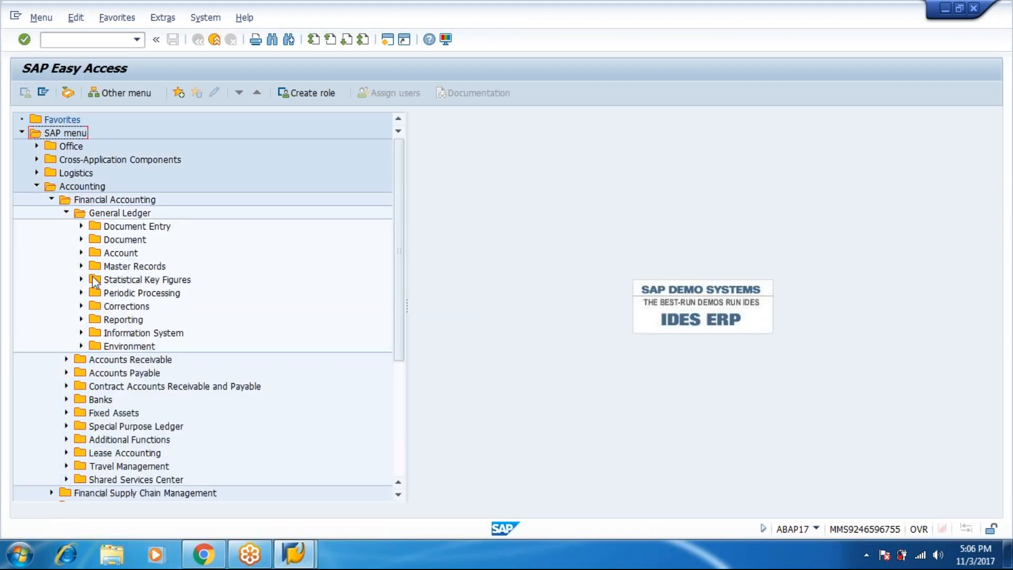
click(82, 253)
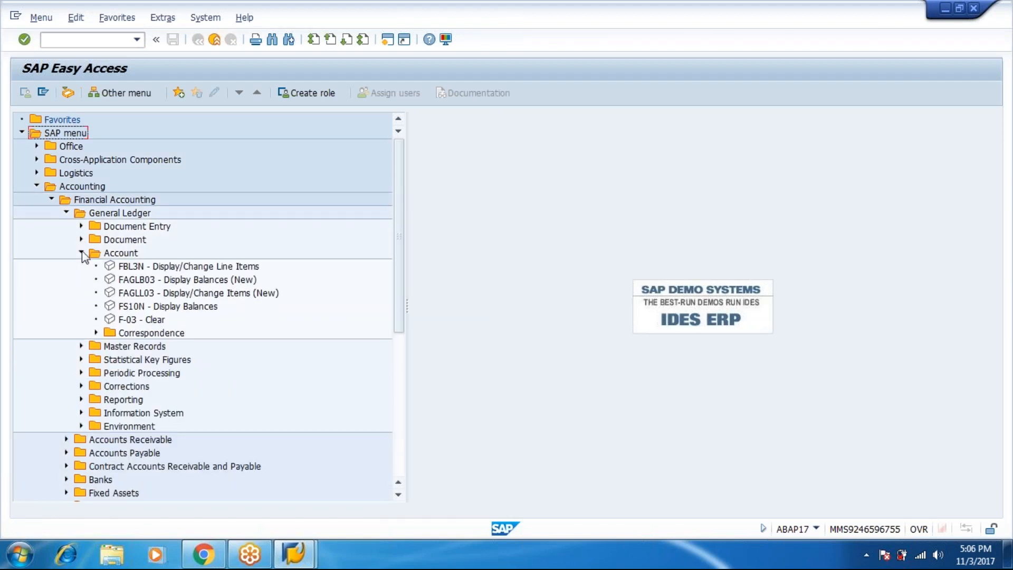
click(155, 268)
double_click(154, 267)
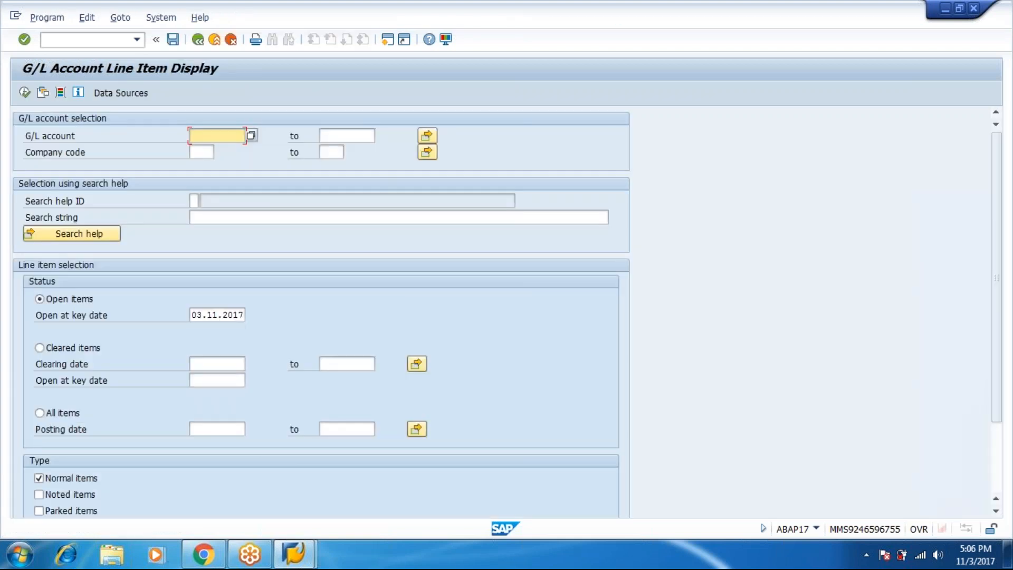
Enter company code R444, pick G/L account 201 Rent Paid, and select All items
click(202, 153)
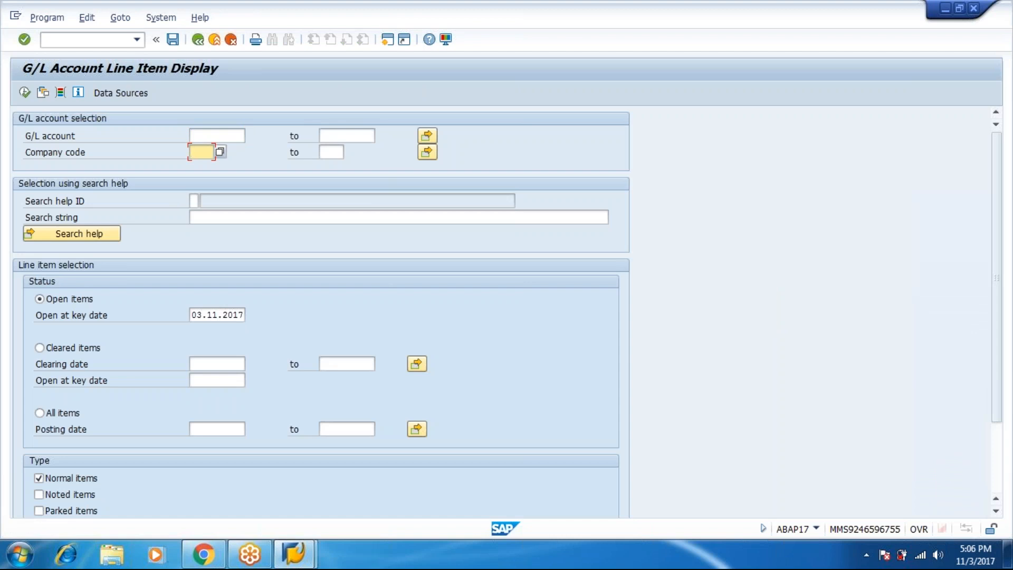
text(z)
text(444)
key(Return)
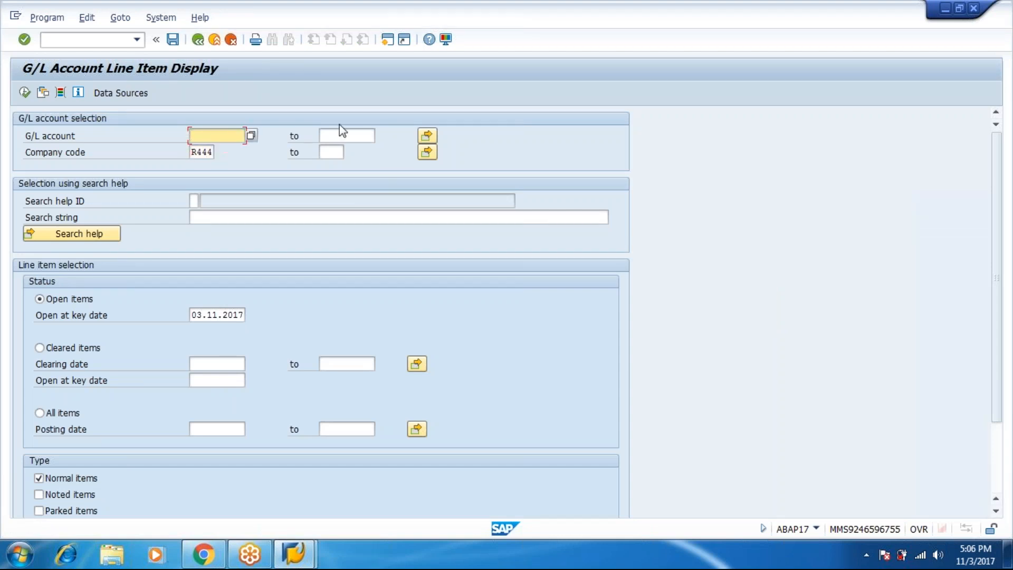
click(251, 135)
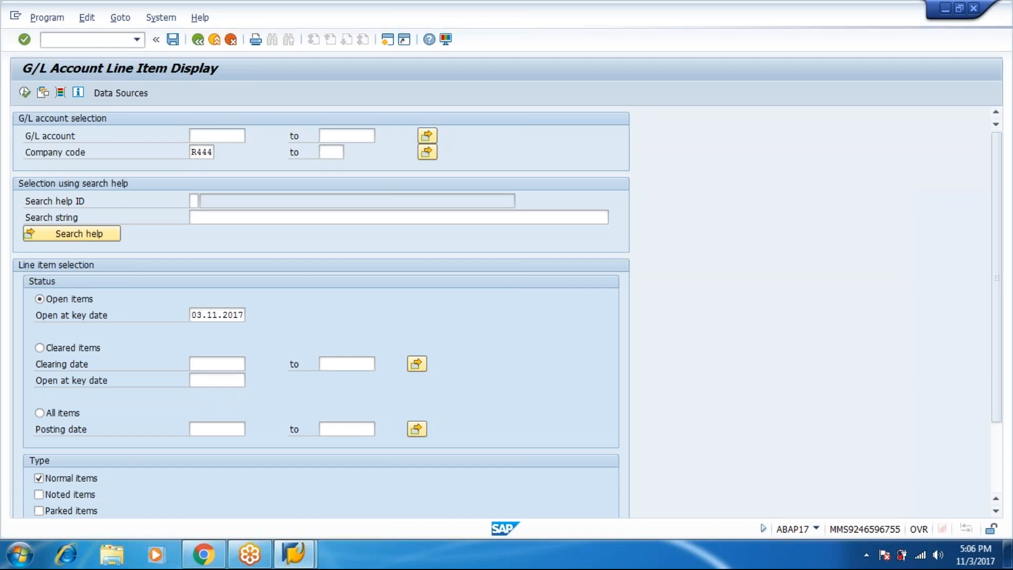
click(342, 205)
text(r444)
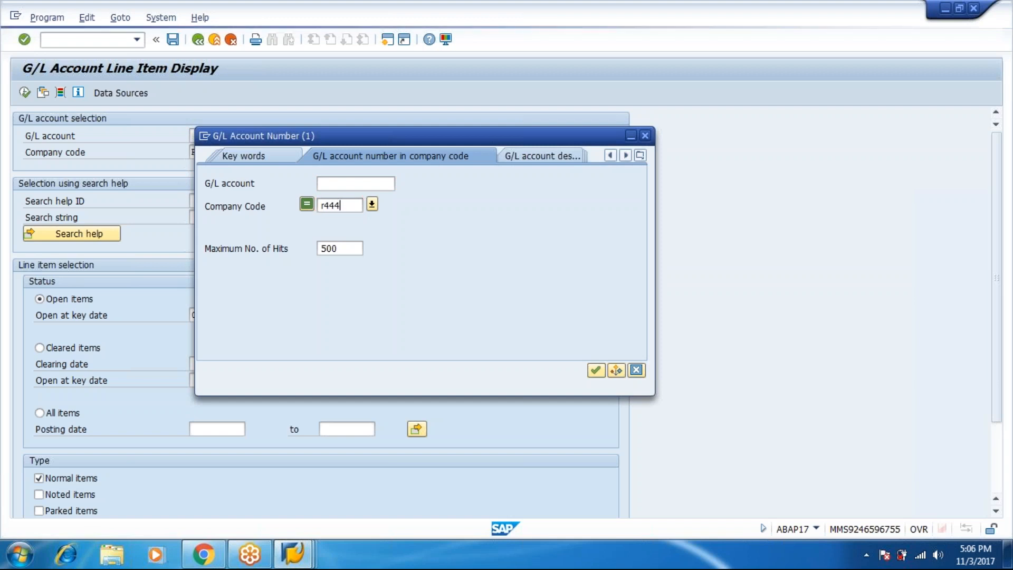
key(Return)
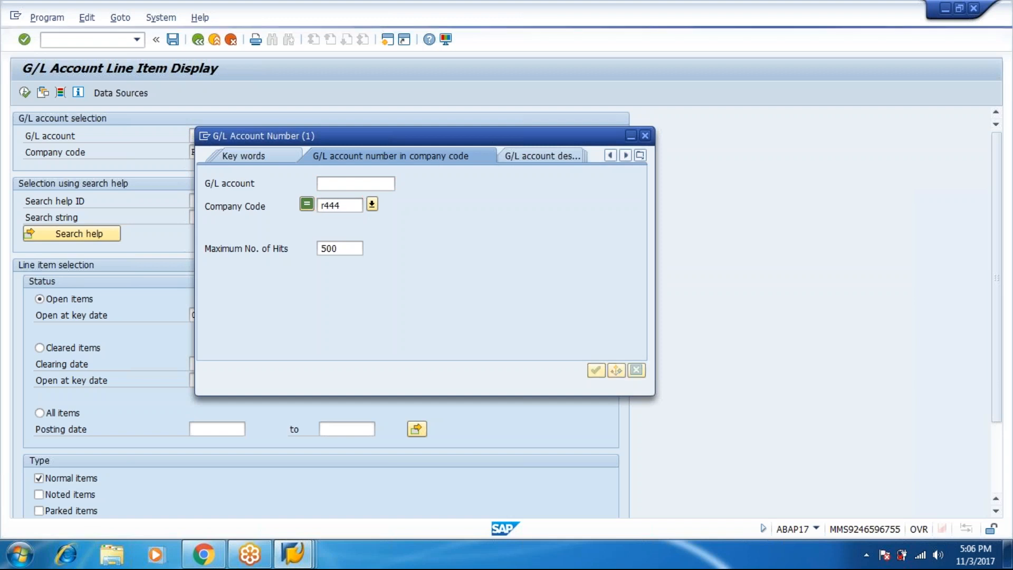
click(299, 255)
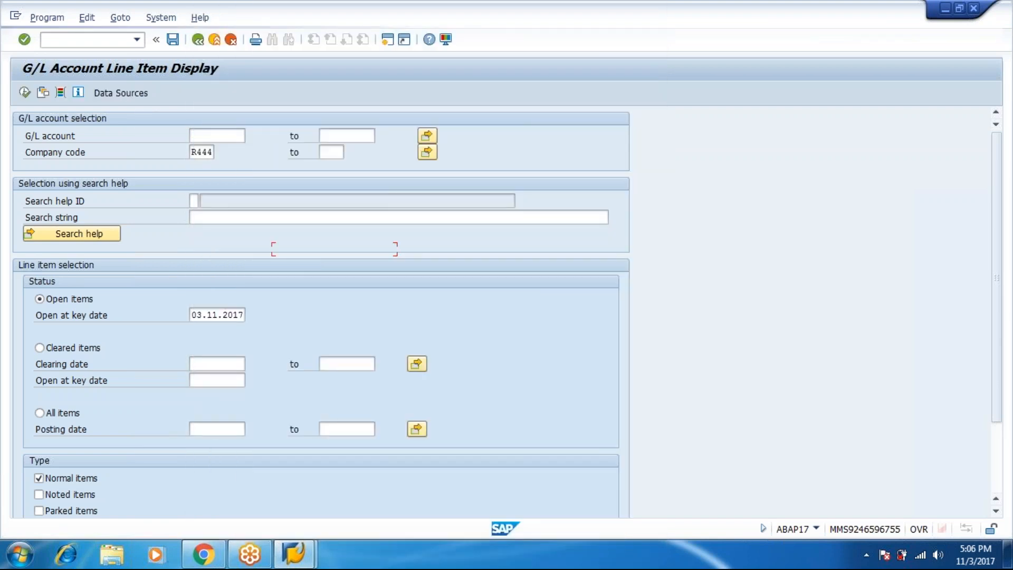
click(64, 417)
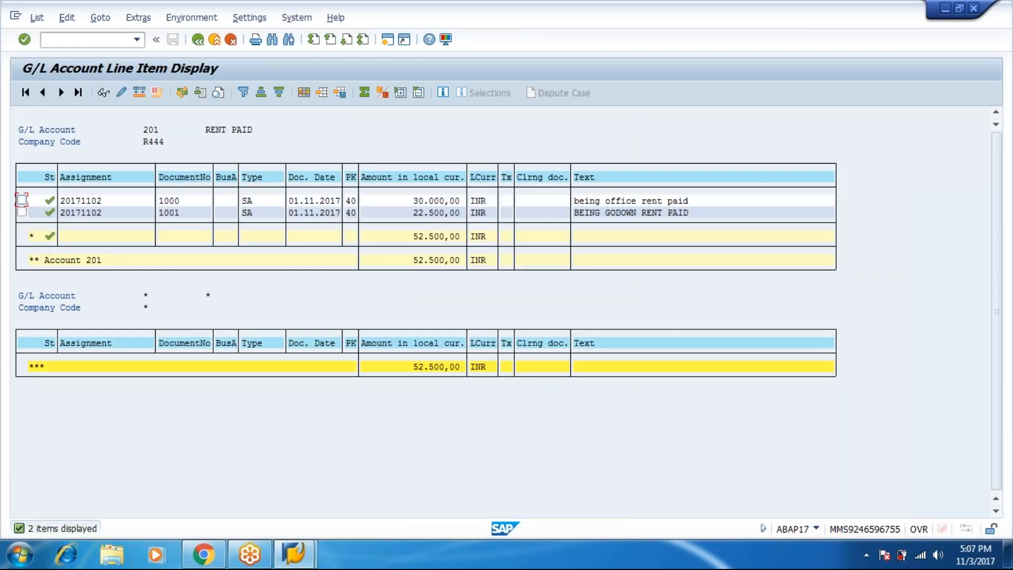
From the line item list, generate a new SAP session via /o
click(180, 214)
click(51, 39)
text(/o)
key(Return)
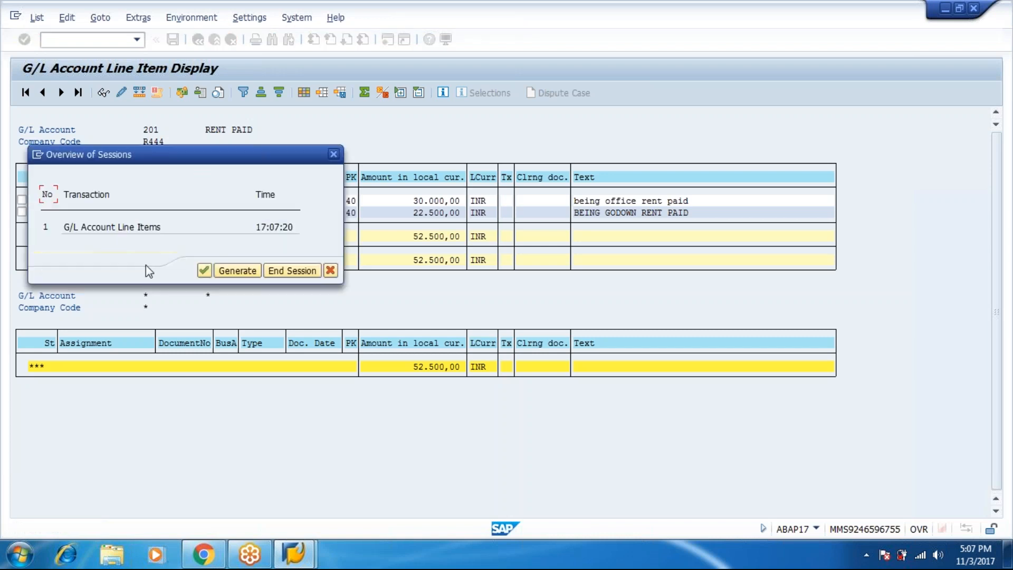
click(230, 270)
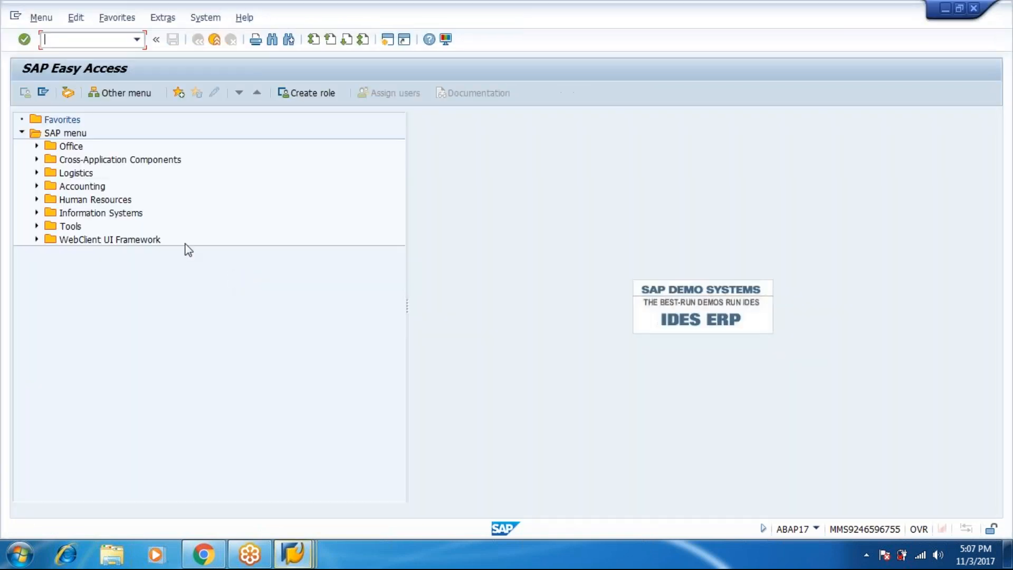
Navigate Accounting > Financial Accounting > General Ledger > Document > Reverse and start FB08
click(36, 186)
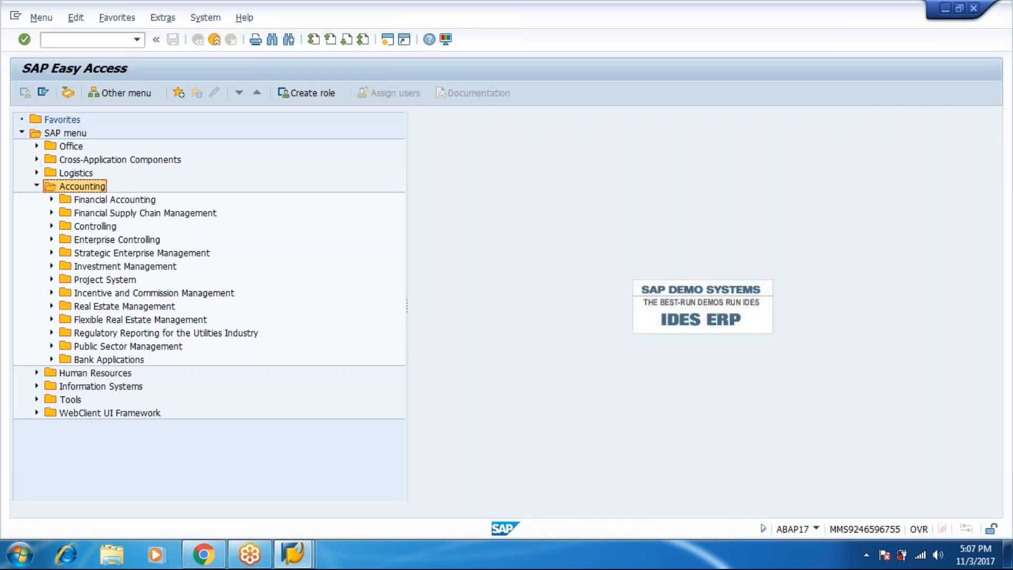
click(51, 199)
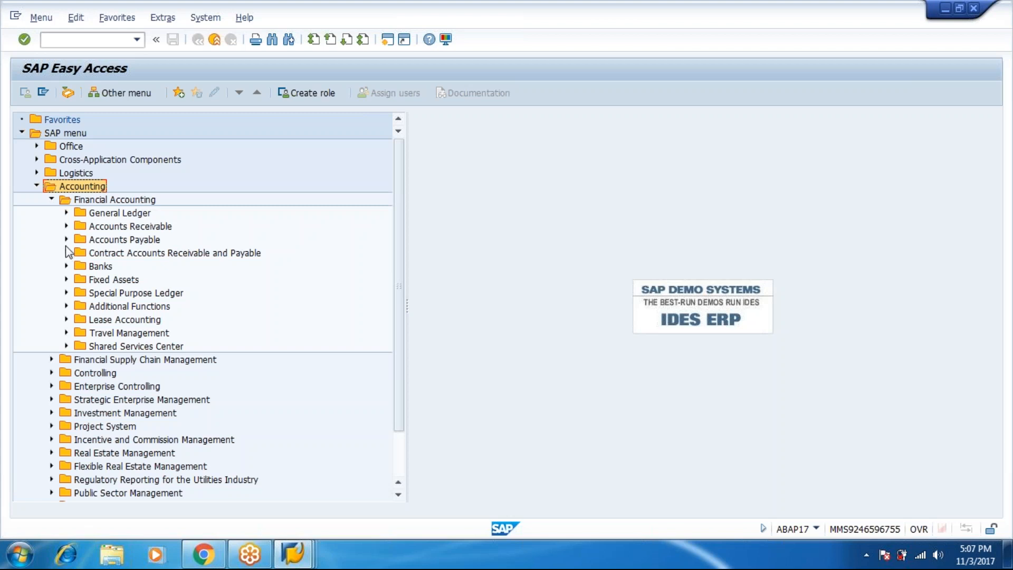
click(66, 213)
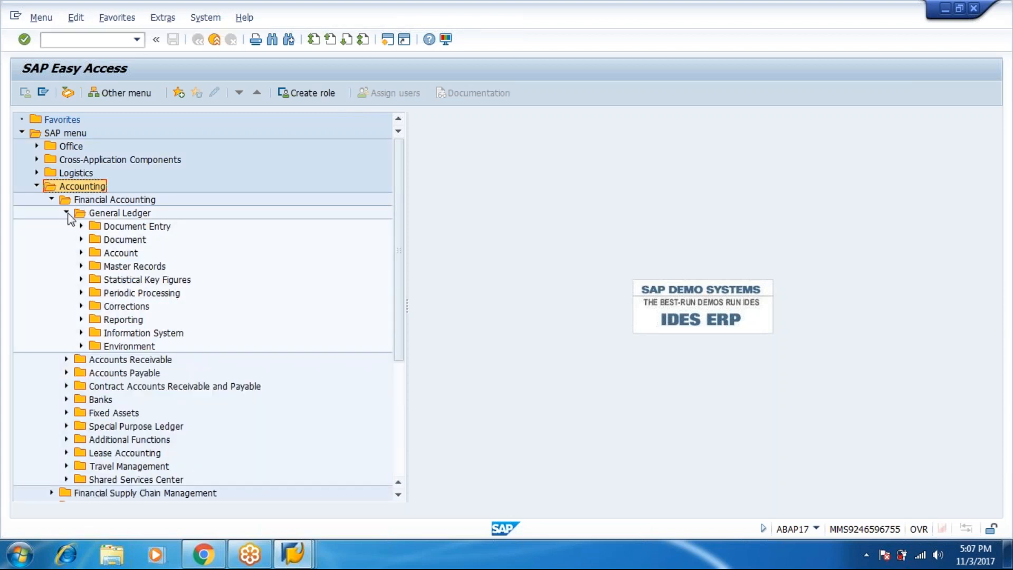
click(82, 241)
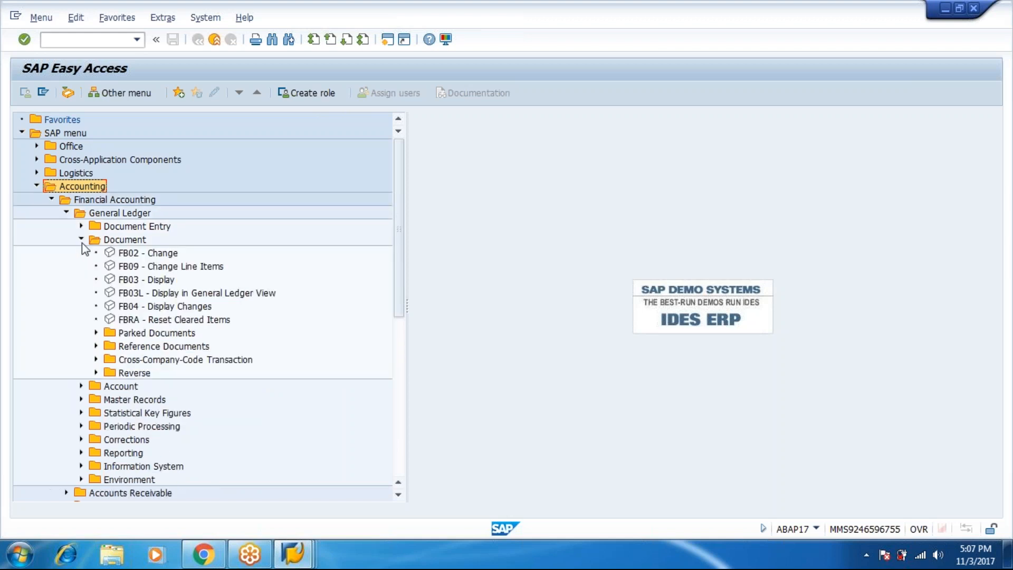
click(95, 373)
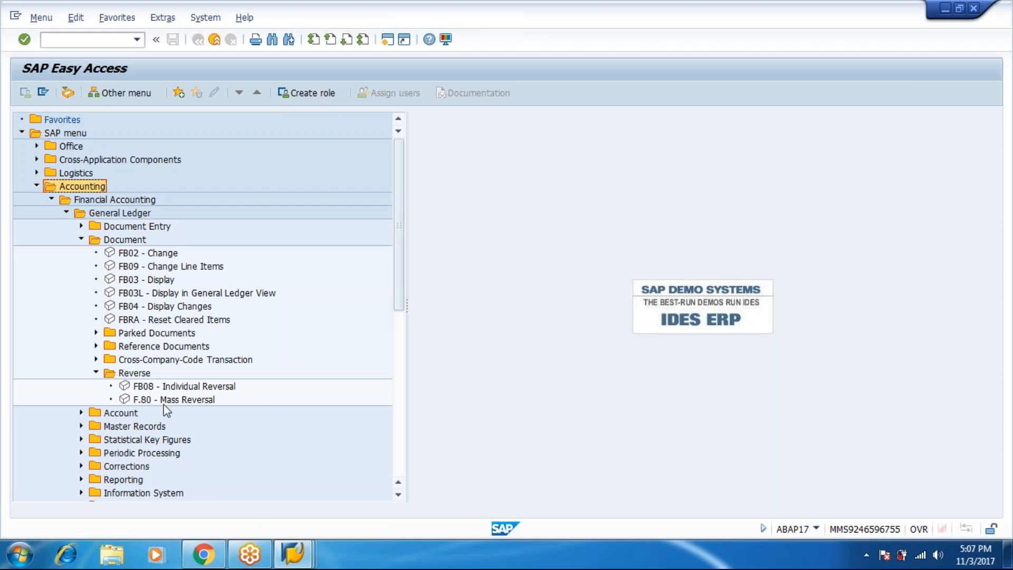
click(183, 387)
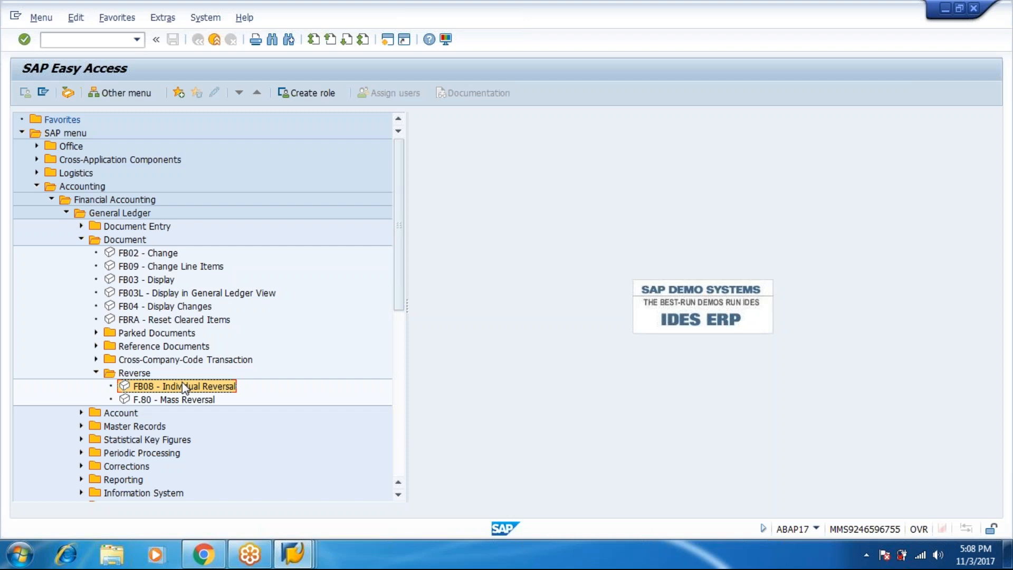
double_click(183, 388)
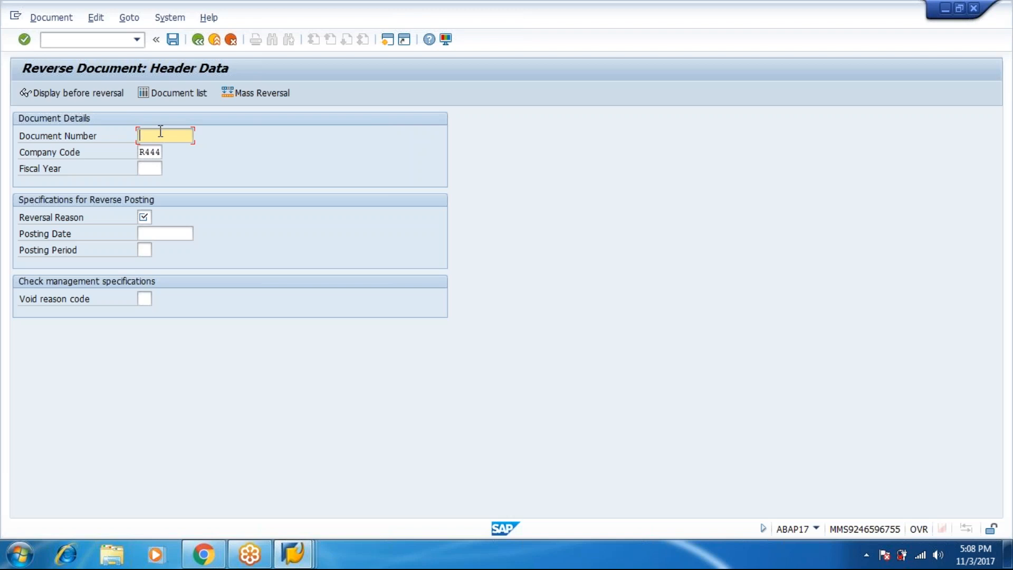
Enter document number 1001 and fiscal year 2017 on the FB08 reversal header for R444
text(1001)
click(152, 170)
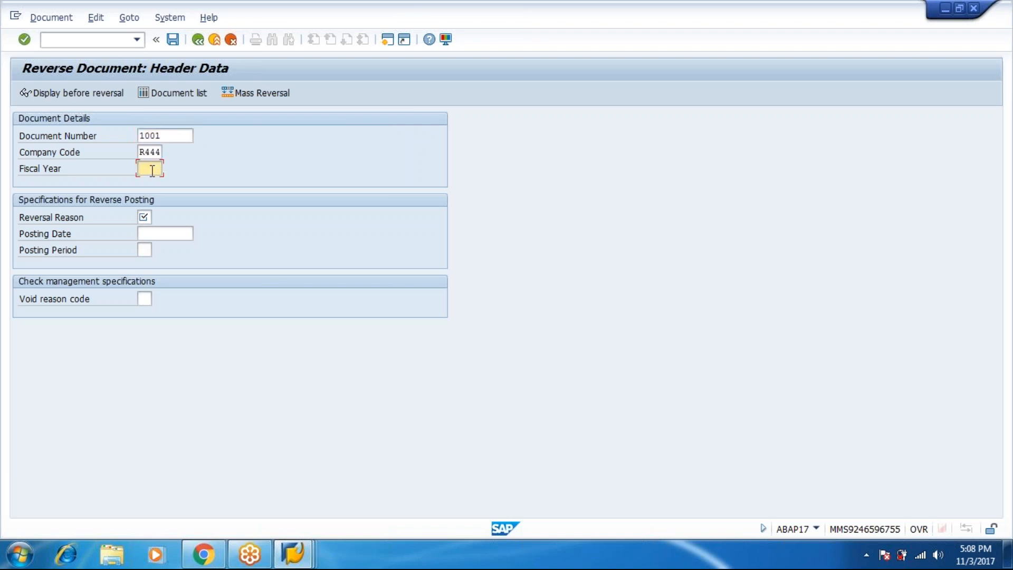
text(2017)
click(144, 222)
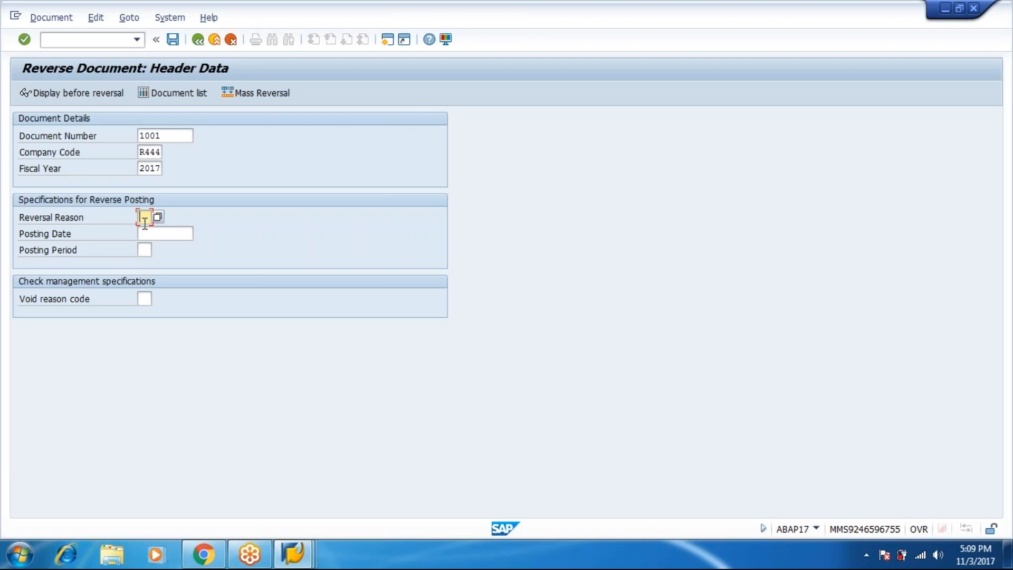
Choose reversal reason 03, actual reversal in current period, from the value list
click(158, 218)
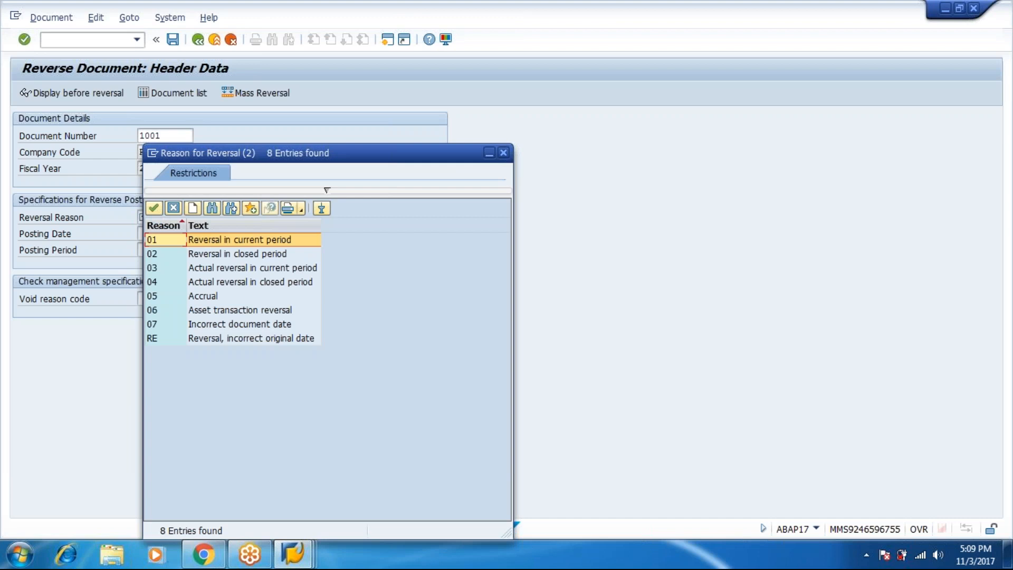
click(223, 268)
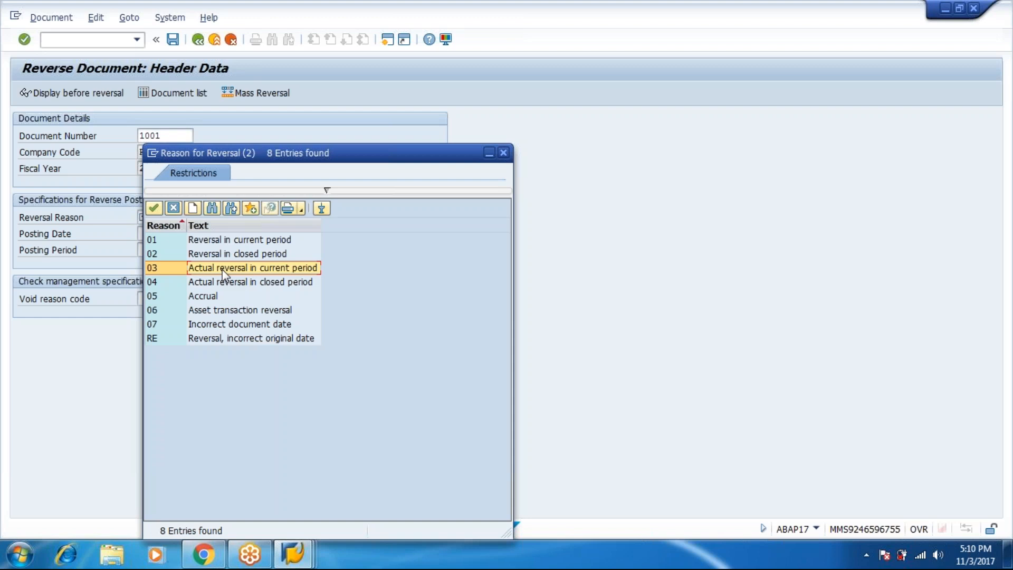
double_click(222, 269)
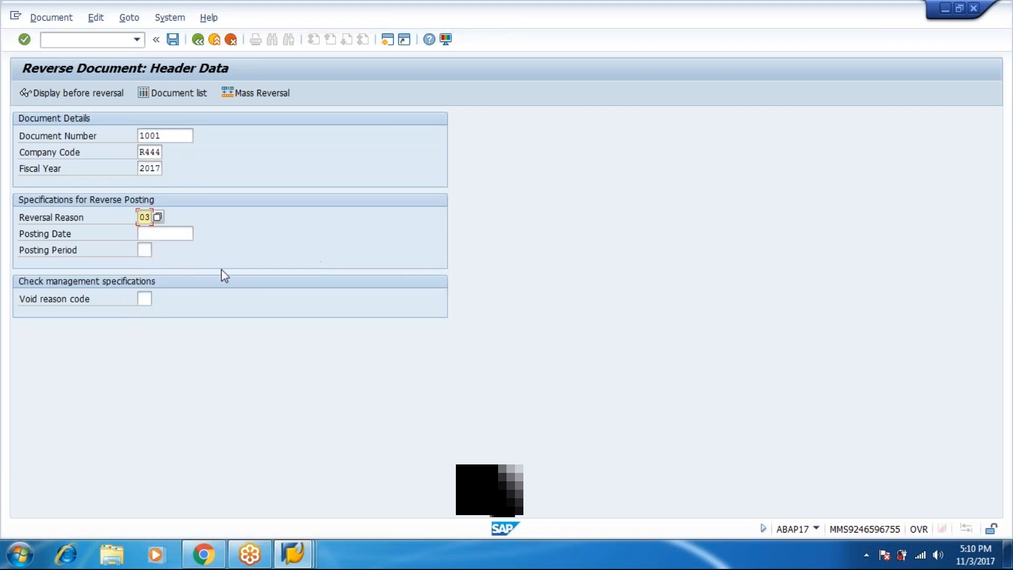
click(68, 97)
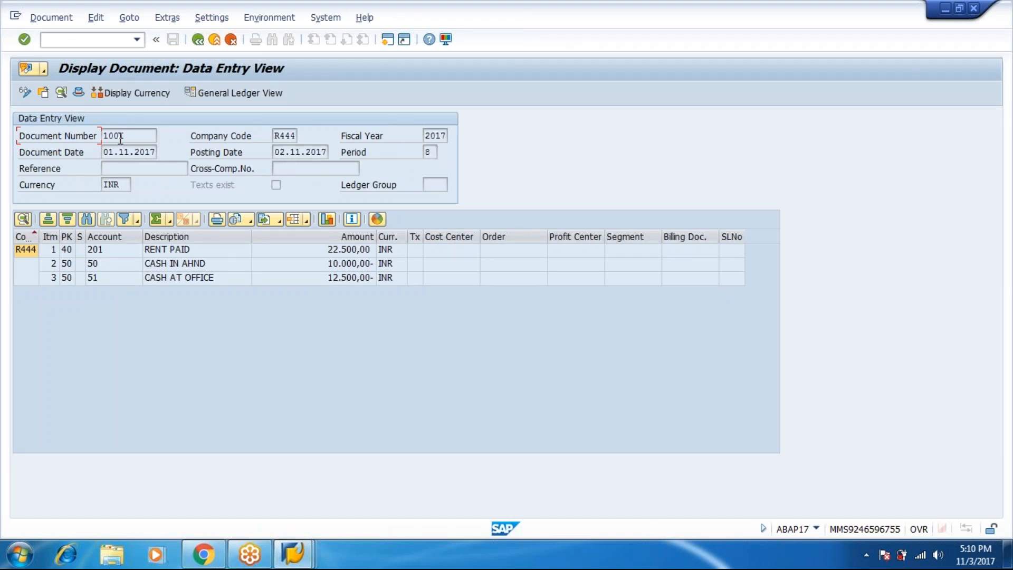
click(64, 20)
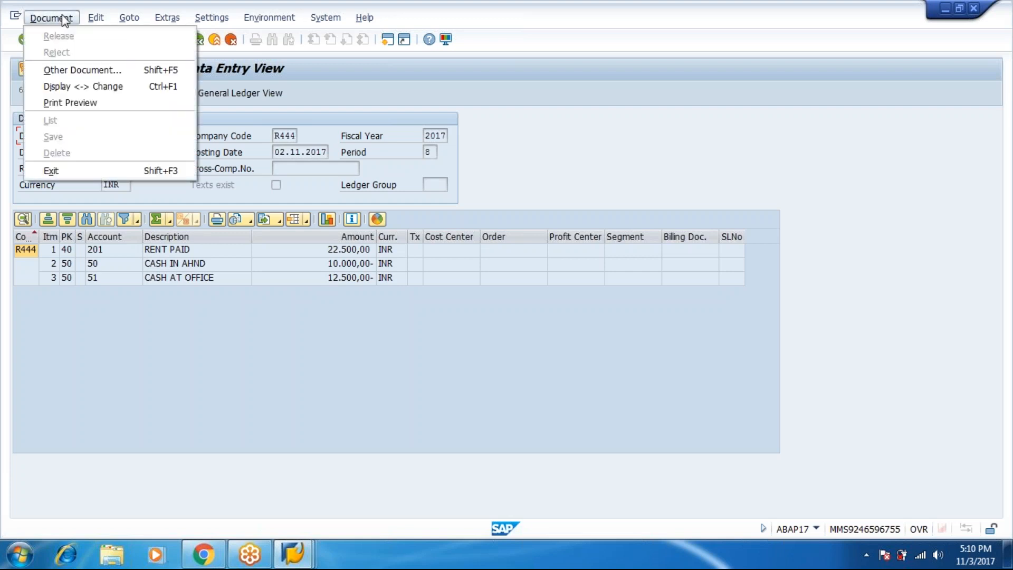
click(520, 124)
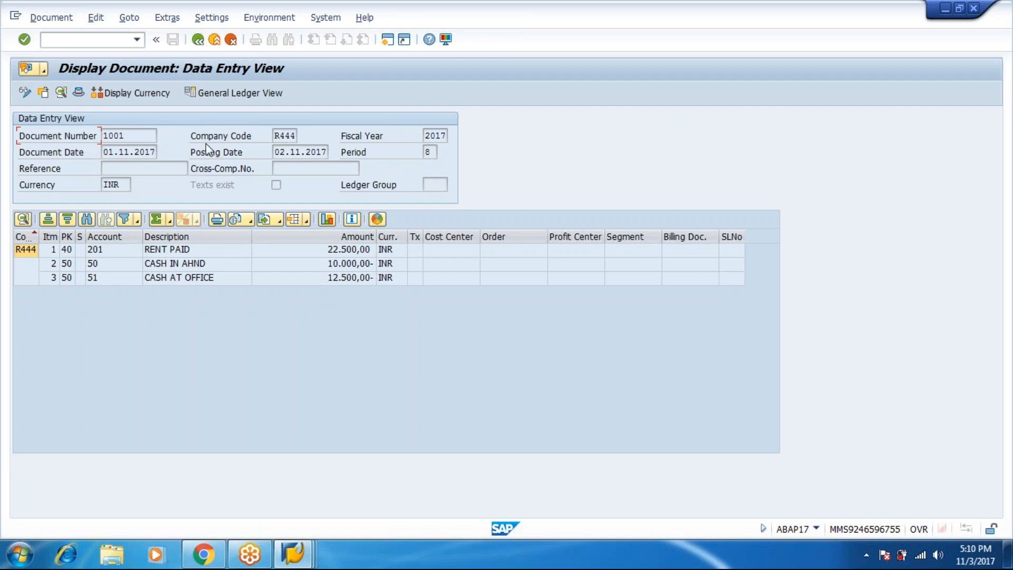
Post the reversal of 1001, creating reversal document 1002 in R444
click(197, 42)
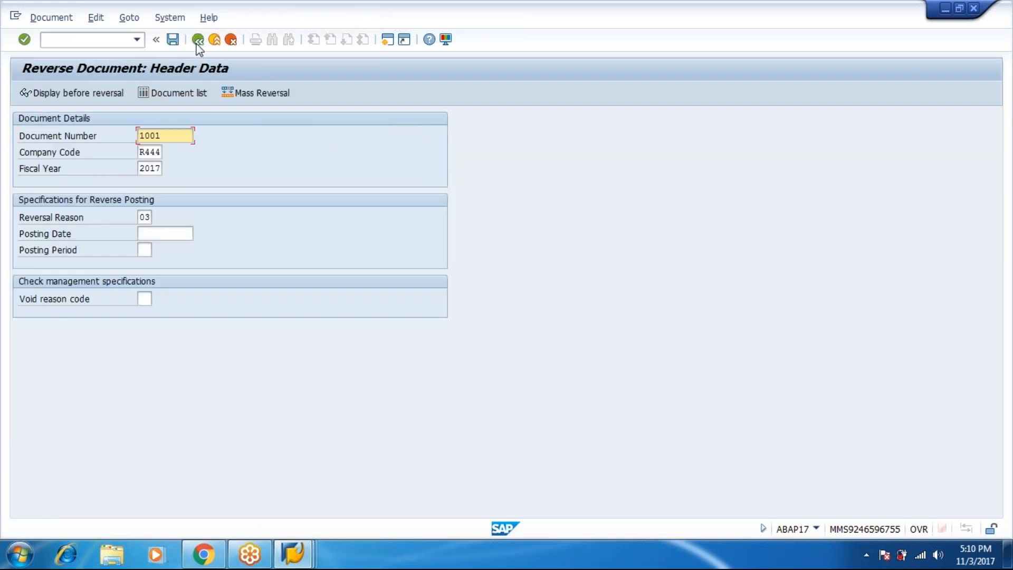
click(52, 19)
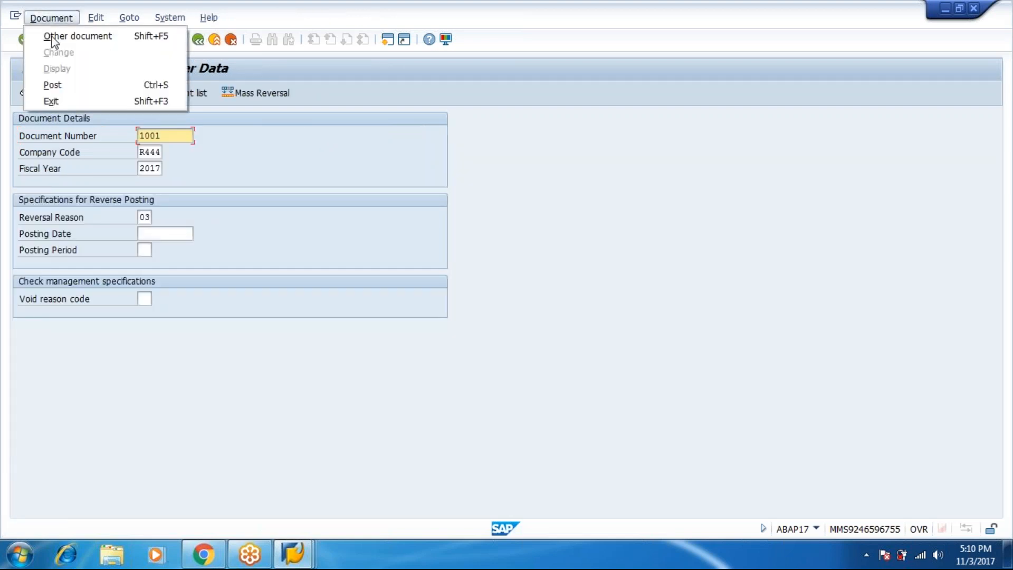
click(64, 84)
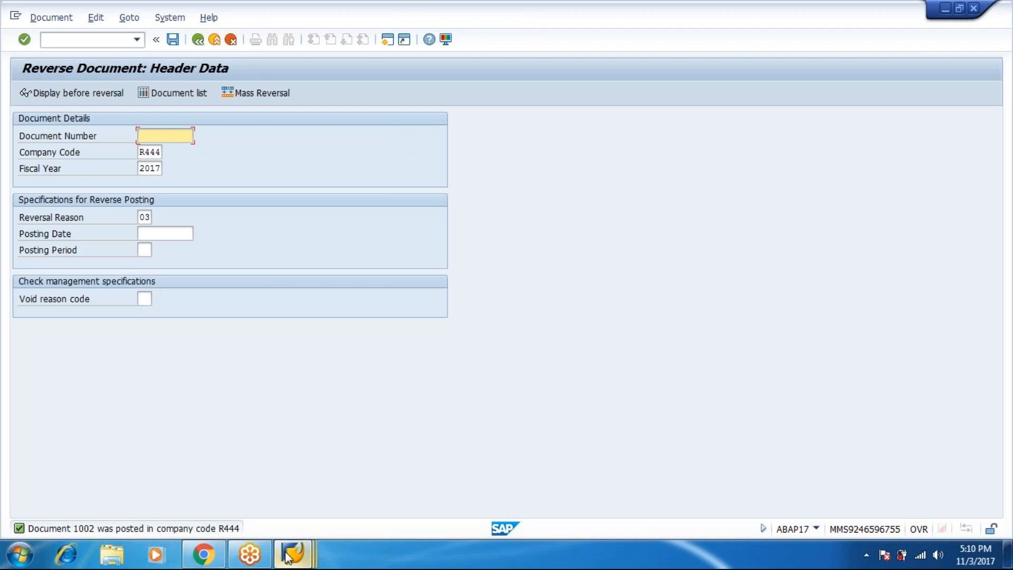
Rerun the account 201 line-item report so reversal 1002 appears and the balance reads 30,000.00 INR
mouse_move(289, 553)
click(262, 479)
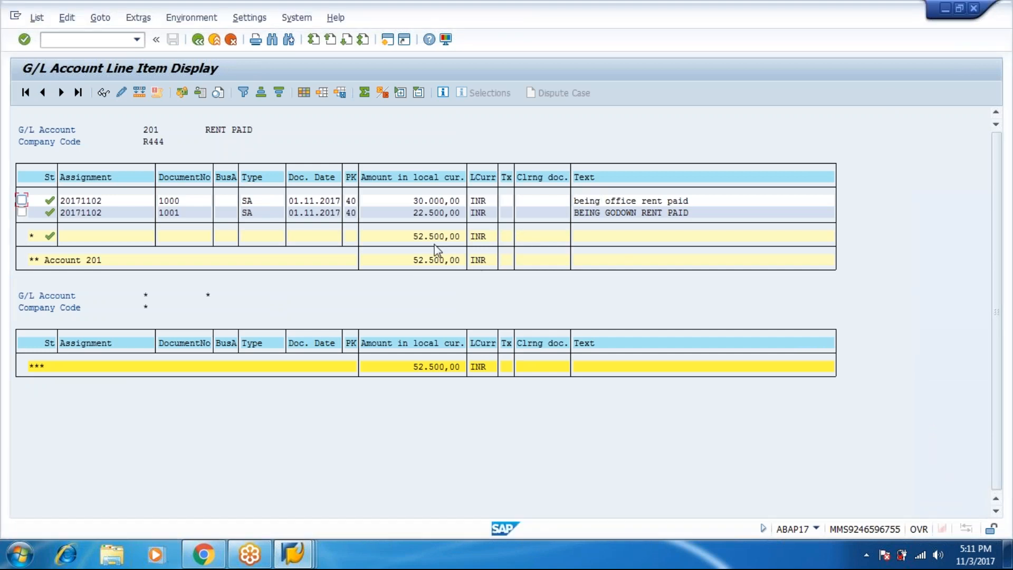
click(199, 43)
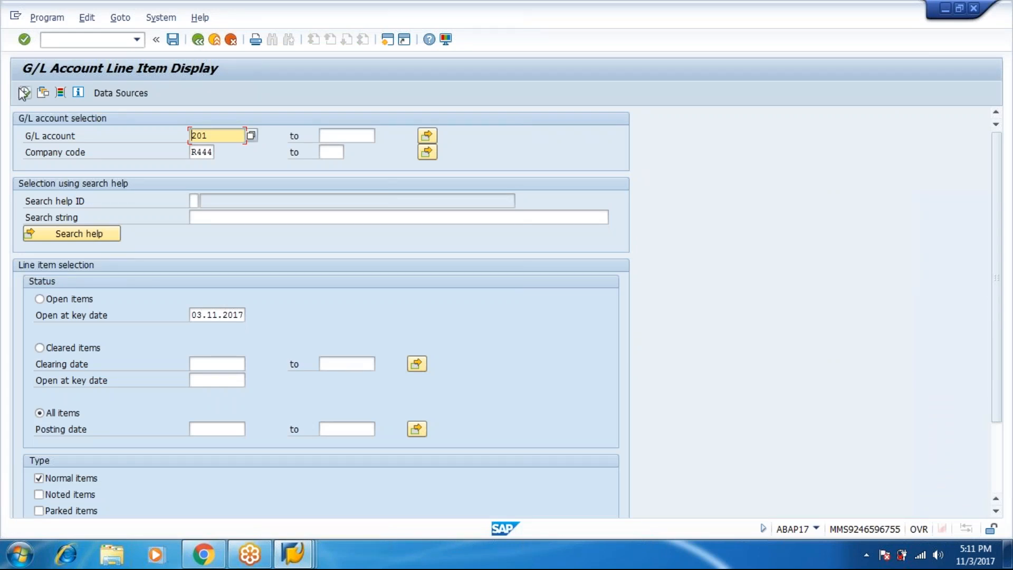
click(24, 93)
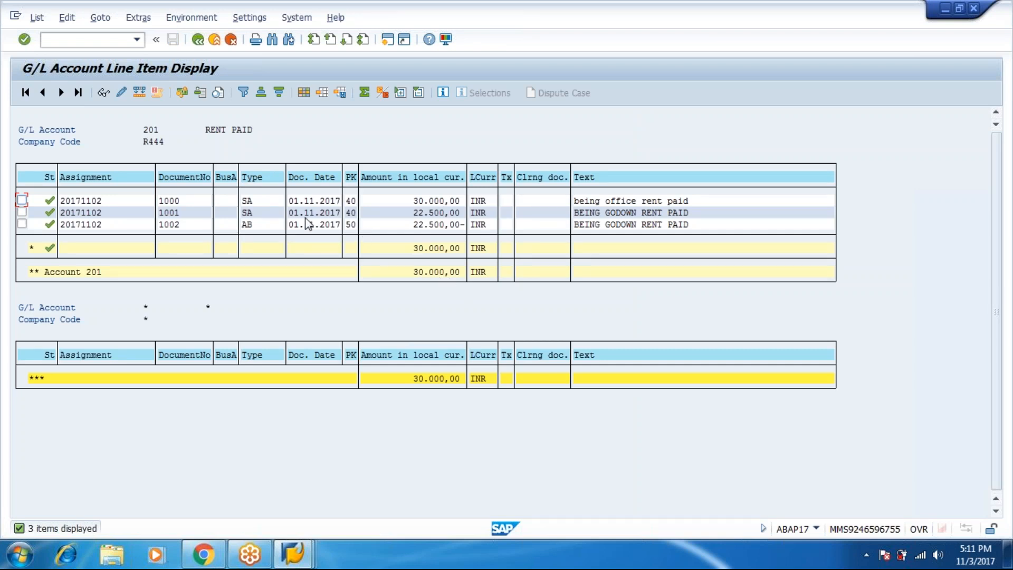
Point out entries 1001 and 1002, then return to FB08 and dismiss the exit-editing prompt
click(245, 214)
click(247, 229)
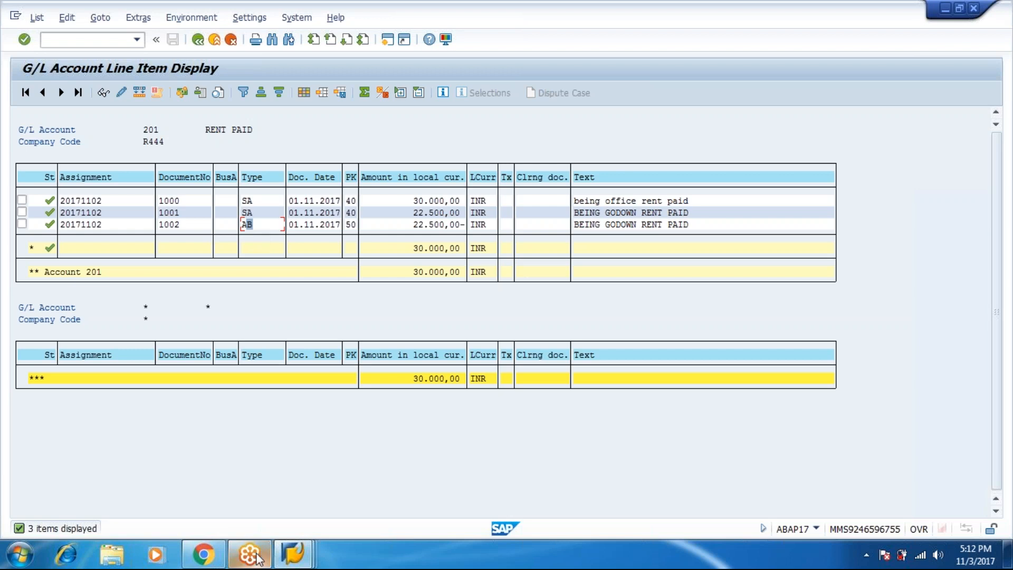
mouse_move(258, 557)
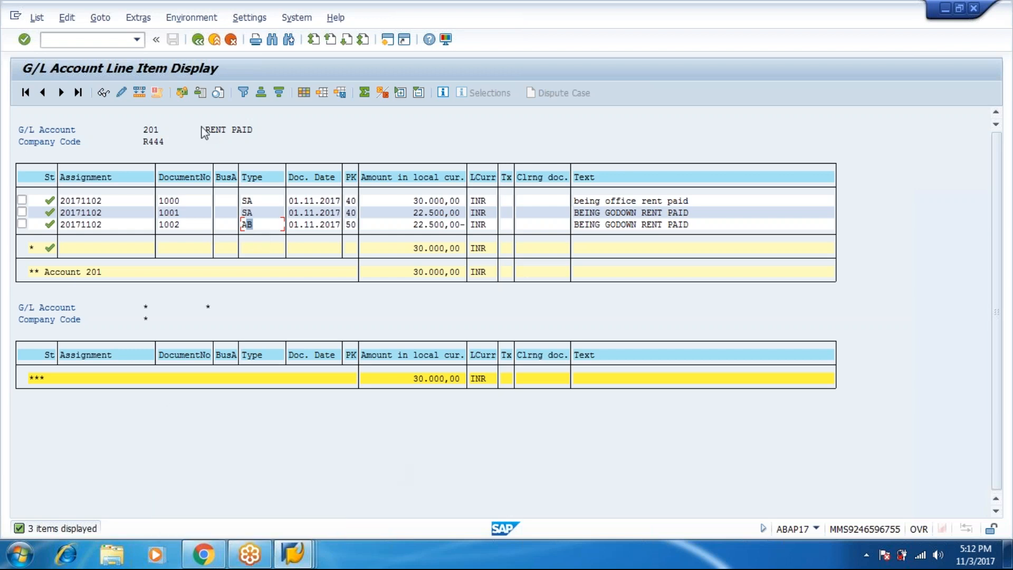
key(alt+Tab)
key(shift+F3)
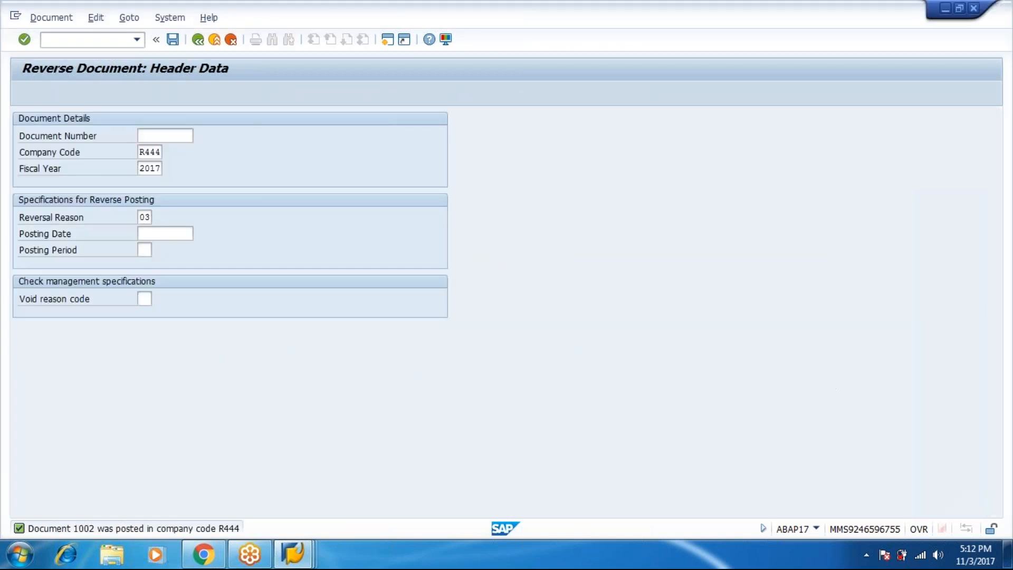
key(Left)
key(Return)
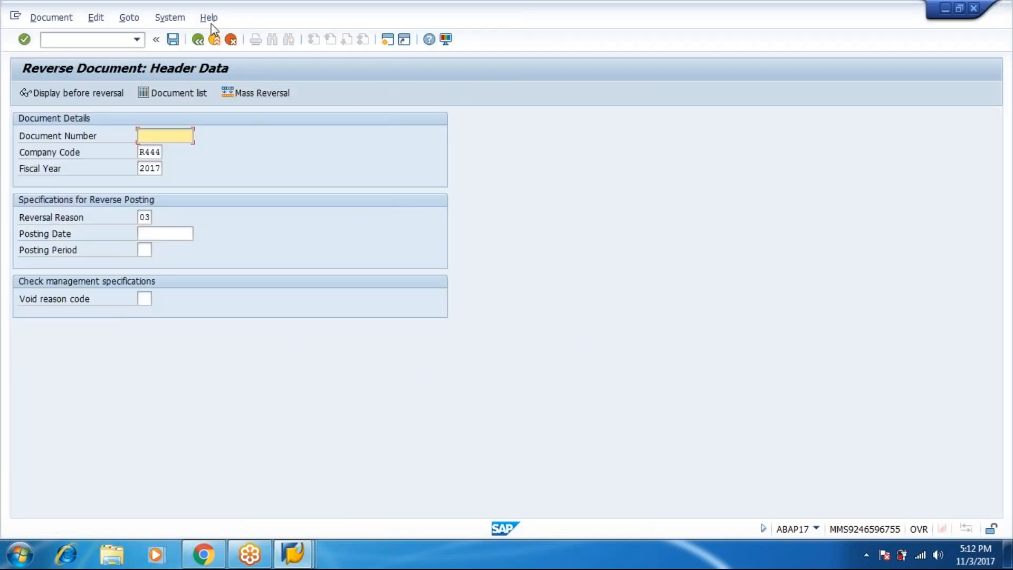
Exit the reversal without saving and launch F-02 from General Ledger > Document Entry
click(216, 42)
click(227, 310)
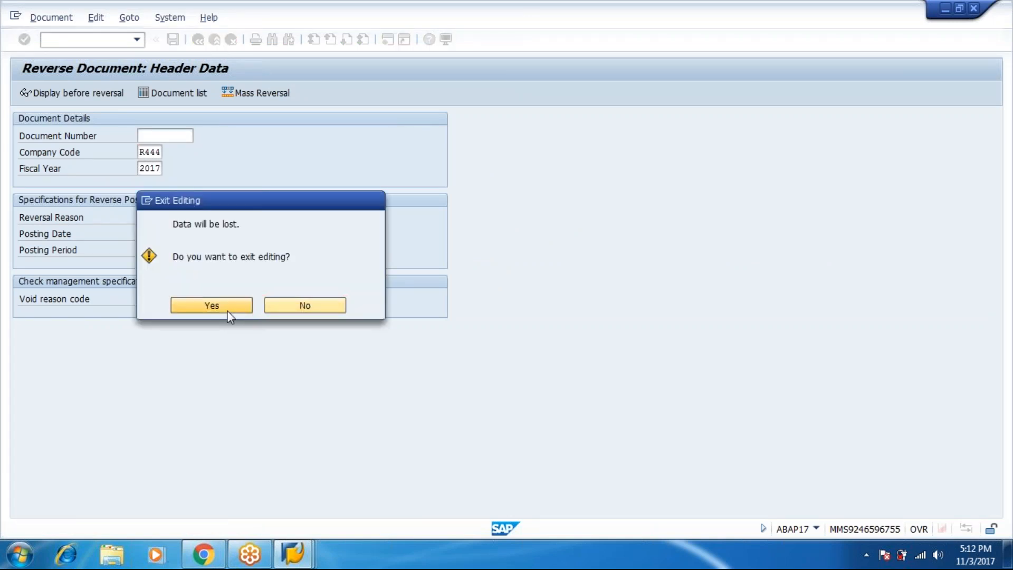
click(82, 239)
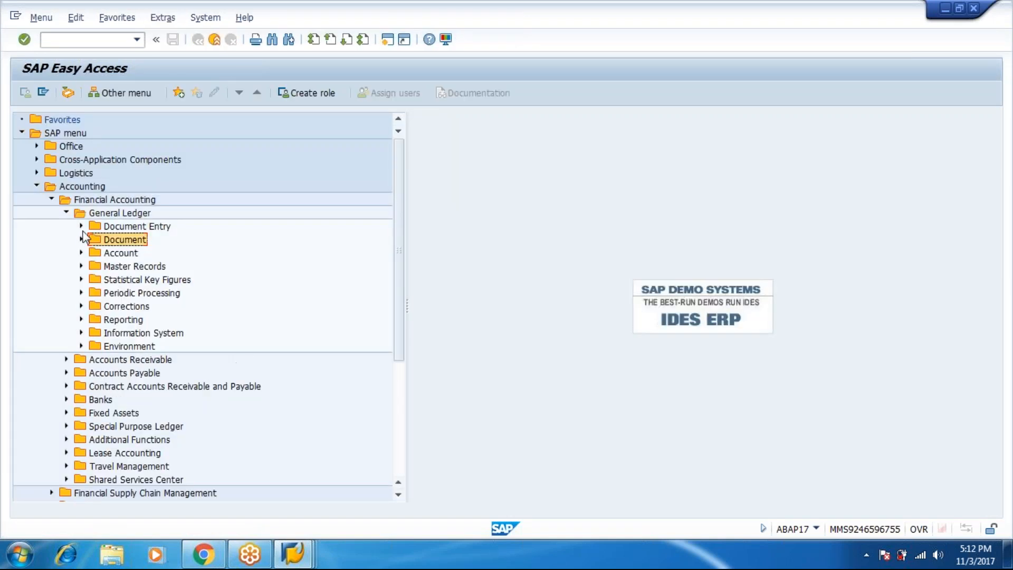
click(82, 226)
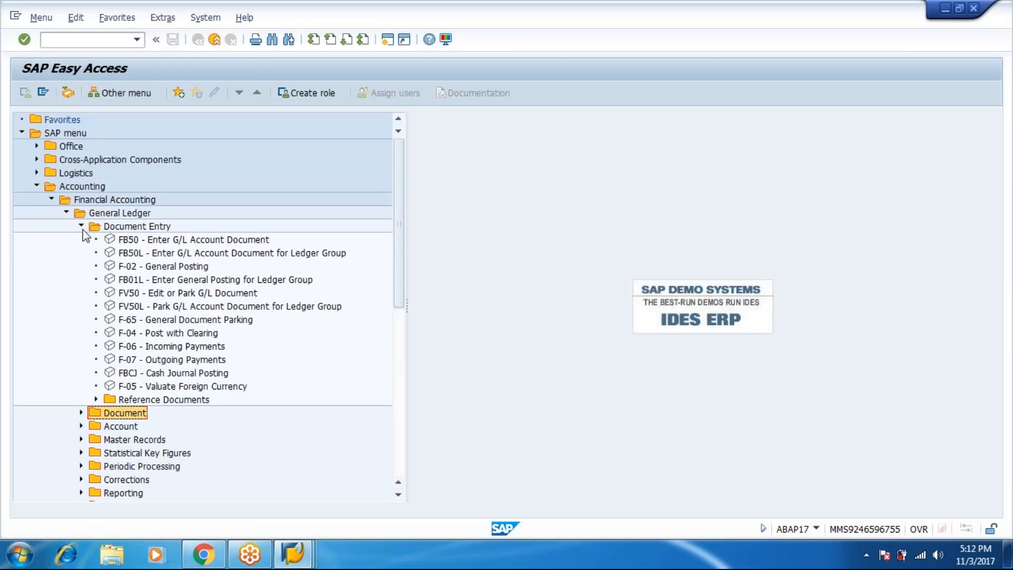
double_click(163, 266)
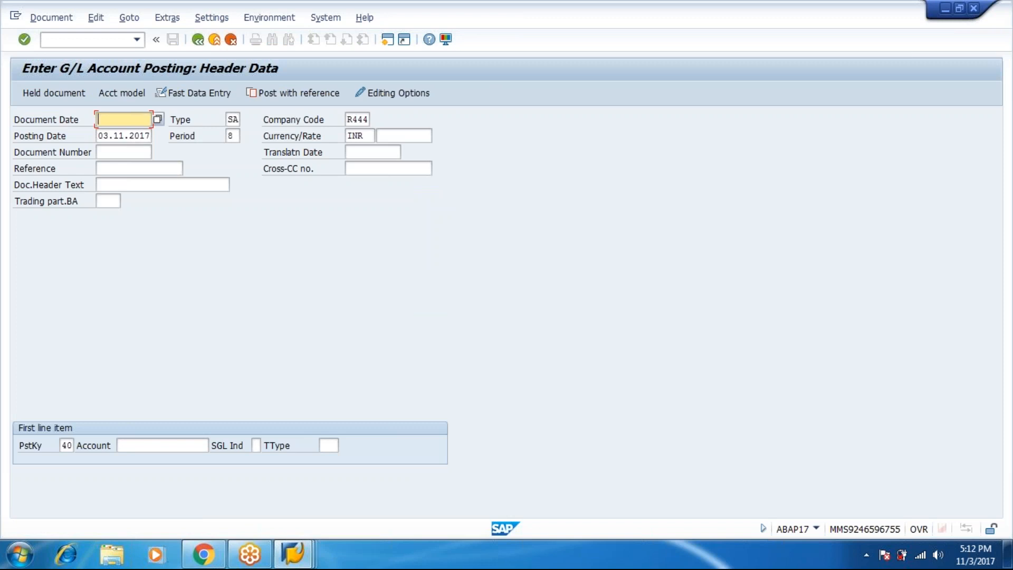
Enter document and posting date 10.10.2017 and move to the first line's account
text(10.10.2017)
key(Tab)
key(Tab)
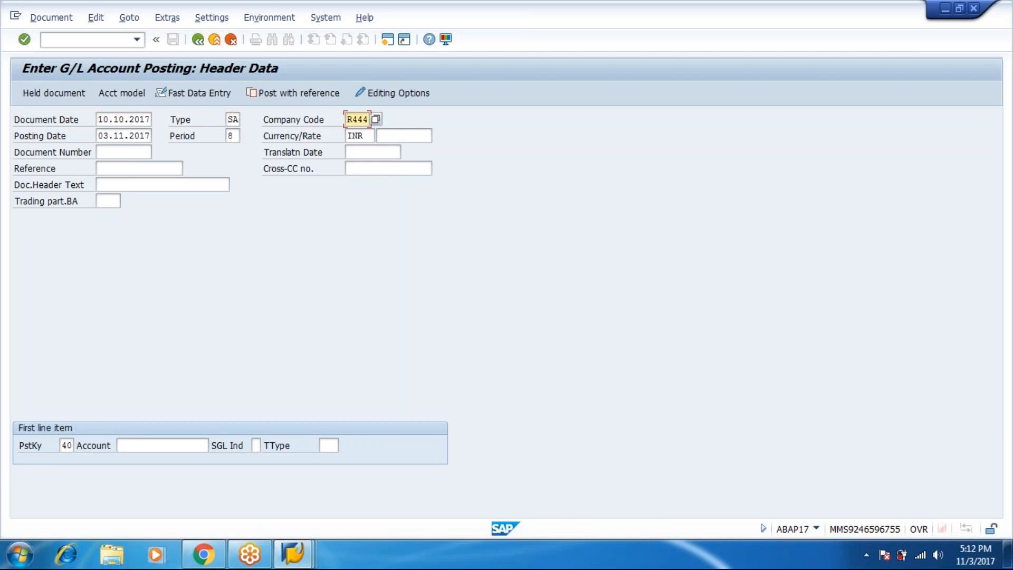
key(Tab)
text(10.10)
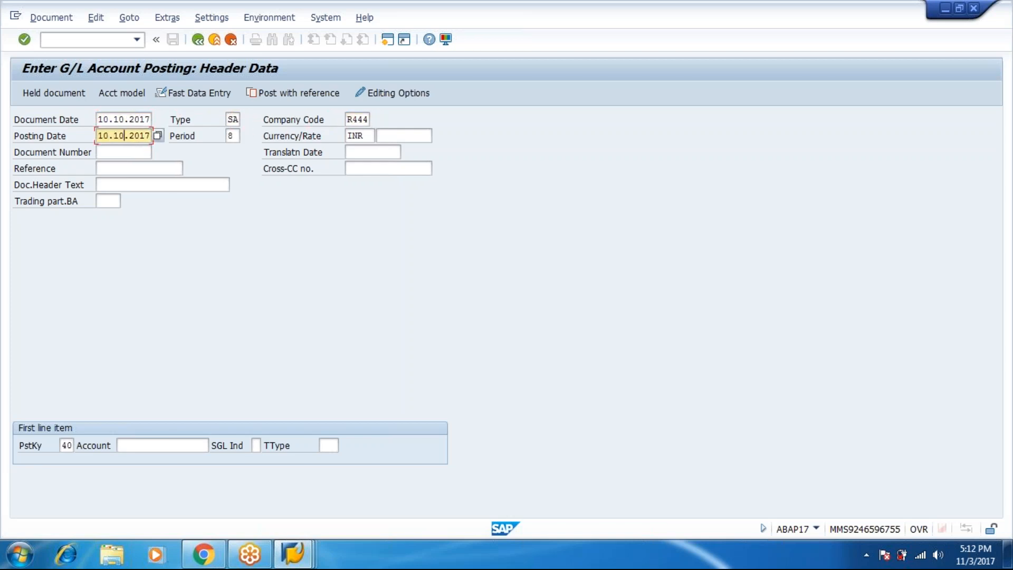
key(Tab)
key(Tab)
key(Tab)
key(Tab)
key(Tab)
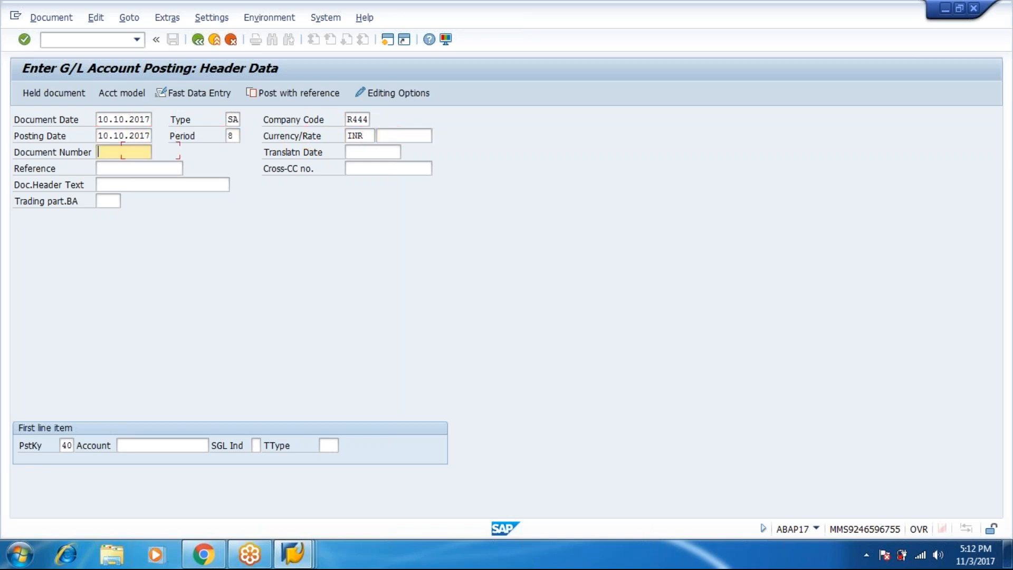
key(Tab)
key(Tab)
key(Tab)
key(Tab)
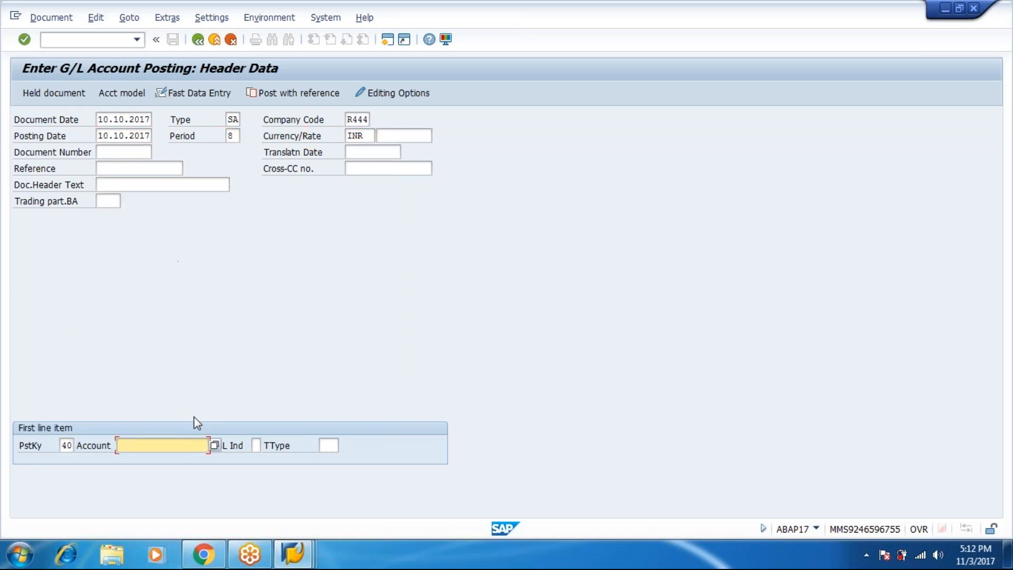
Pick account 201 RENT PAID from the R444 lookup and continue to item entry
click(215, 446)
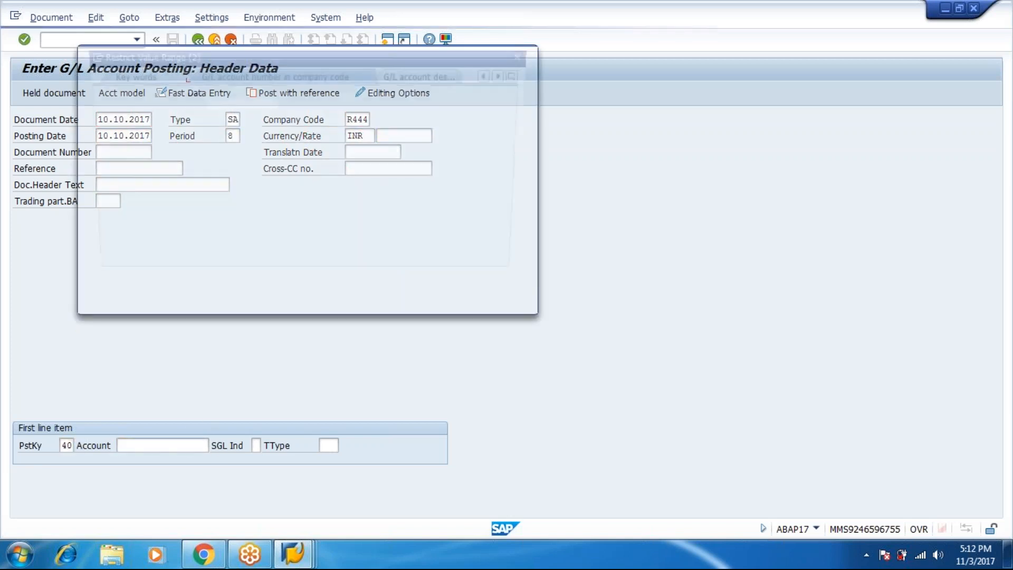
key(Return)
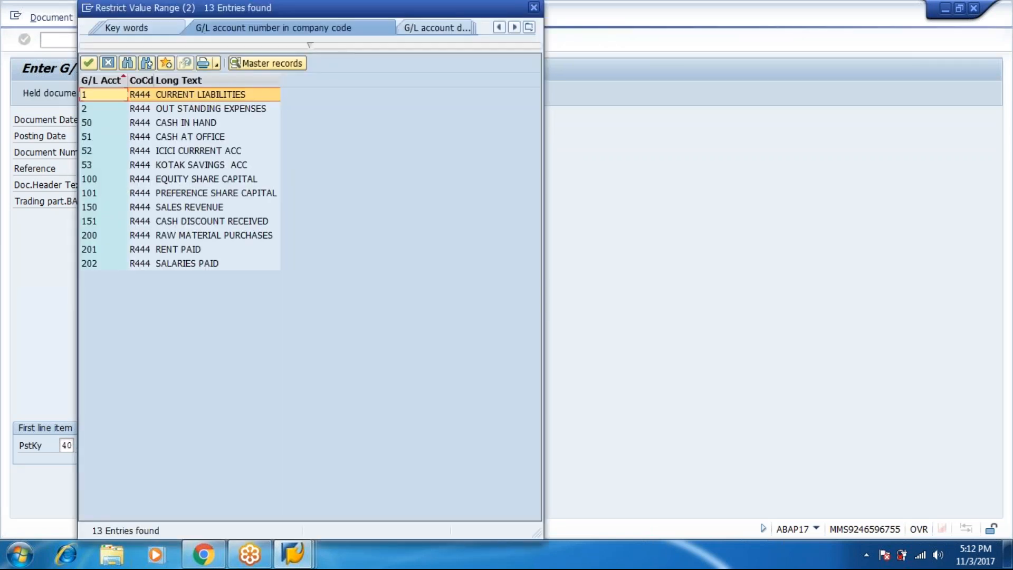
click(195, 249)
double_click(194, 249)
key(Return)
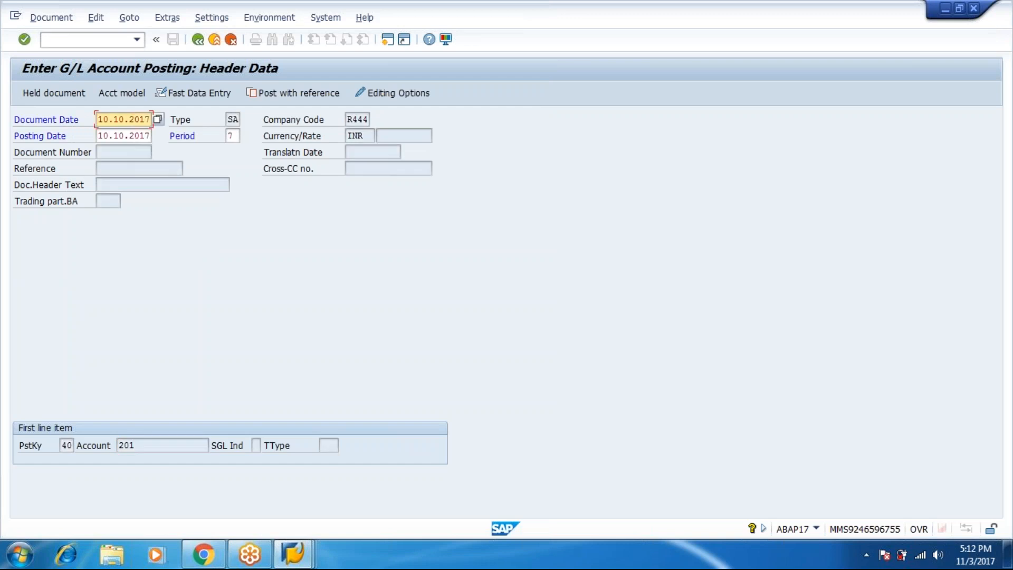
key(Return)
key(Return)
Give the rent debit amount 35000 and item text 'being office rent paid'
text(35000)
key(Tab)
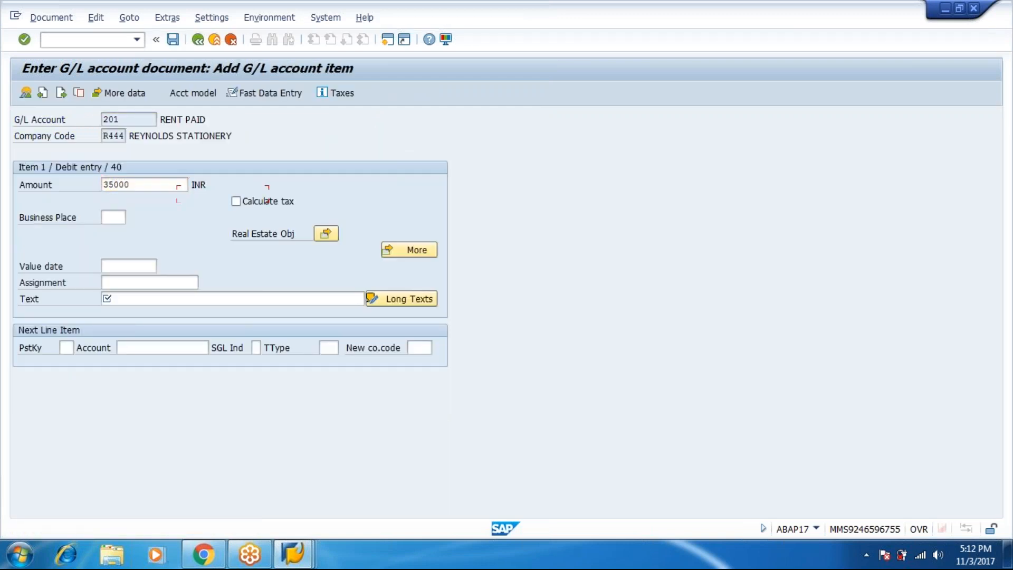
key(Tab)
key(Tab)
key(Tab)
key(Tab)
text(being ofice)
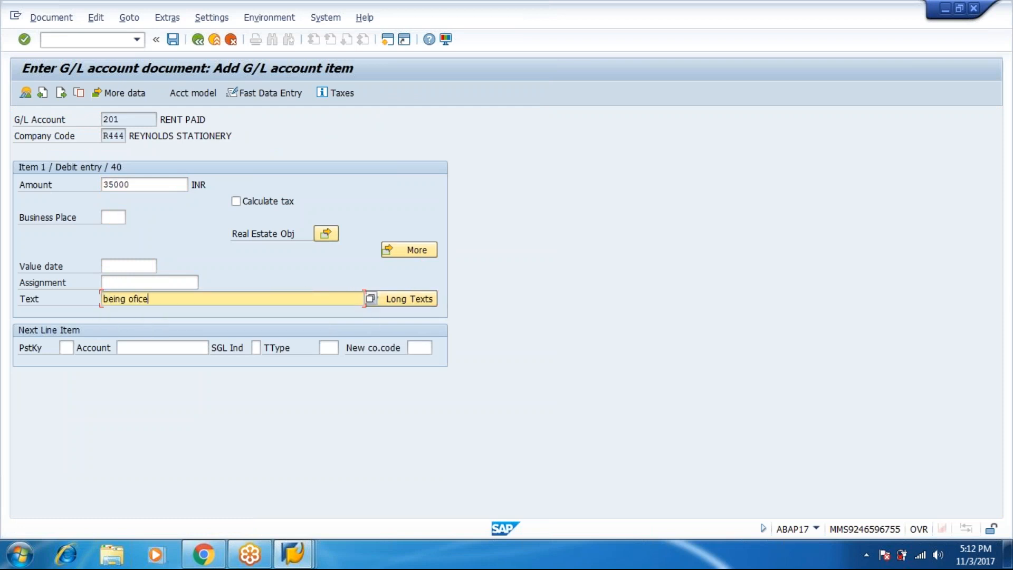
key(BackSpace)
key(BackSpace)
key(BackSpace)
key(BackSpace)
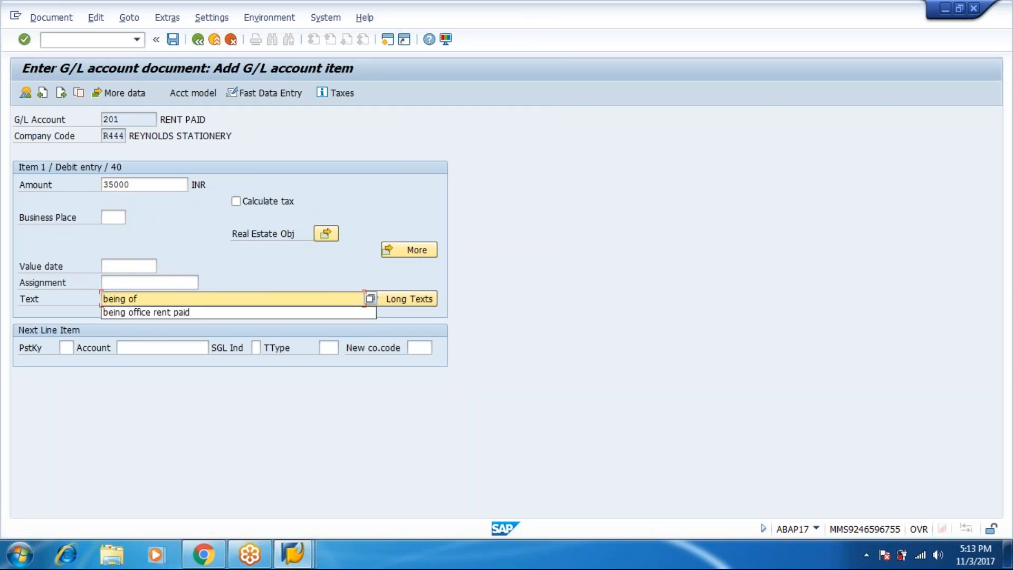
key(Down)
key(Return)
key(Tab)
Add a posting key 50 credit line on account 50 CASH IN HAND
text(50)
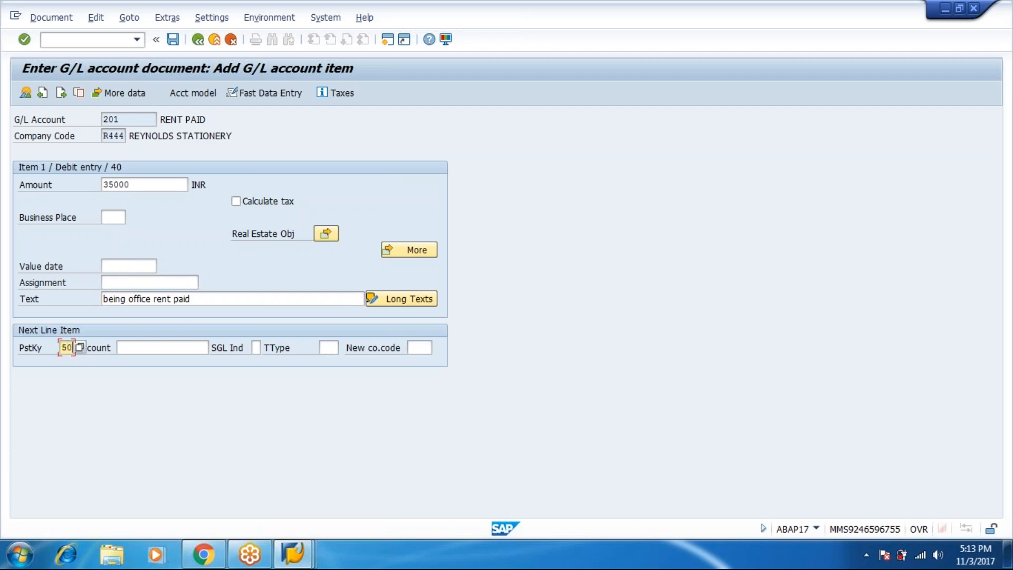
key(Tab)
click(216, 348)
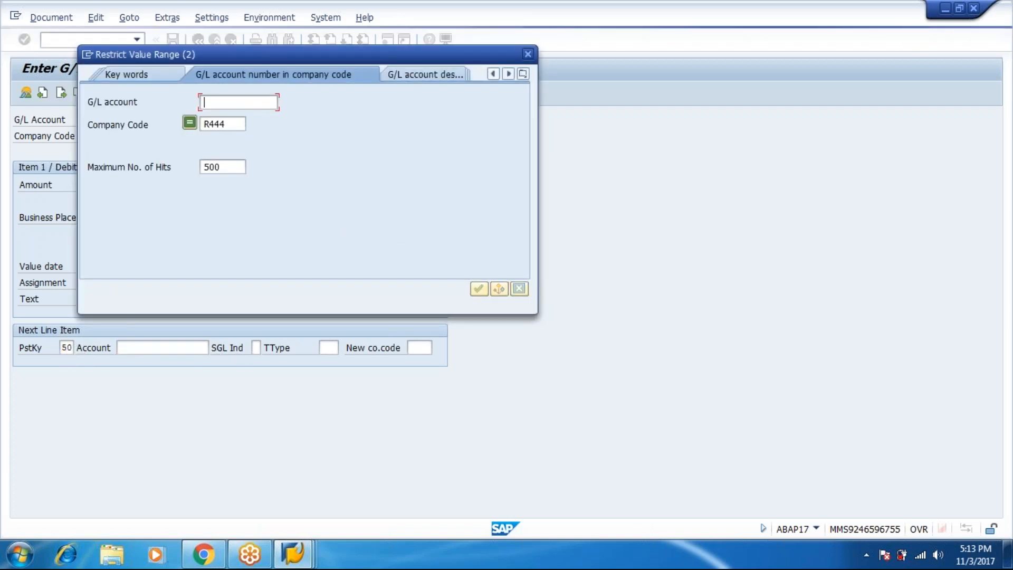
key(Return)
double_click(203, 122)
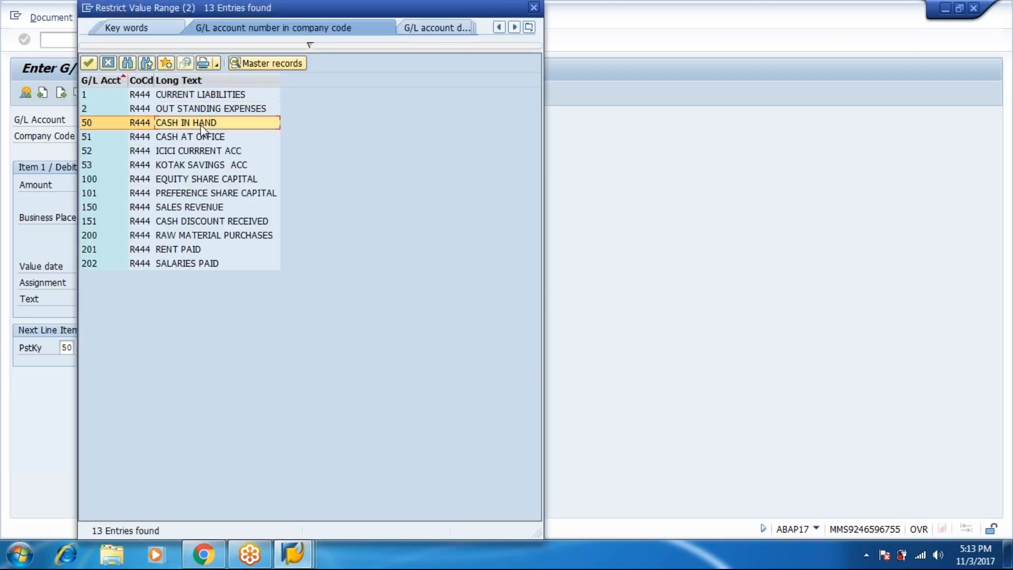
key(Return)
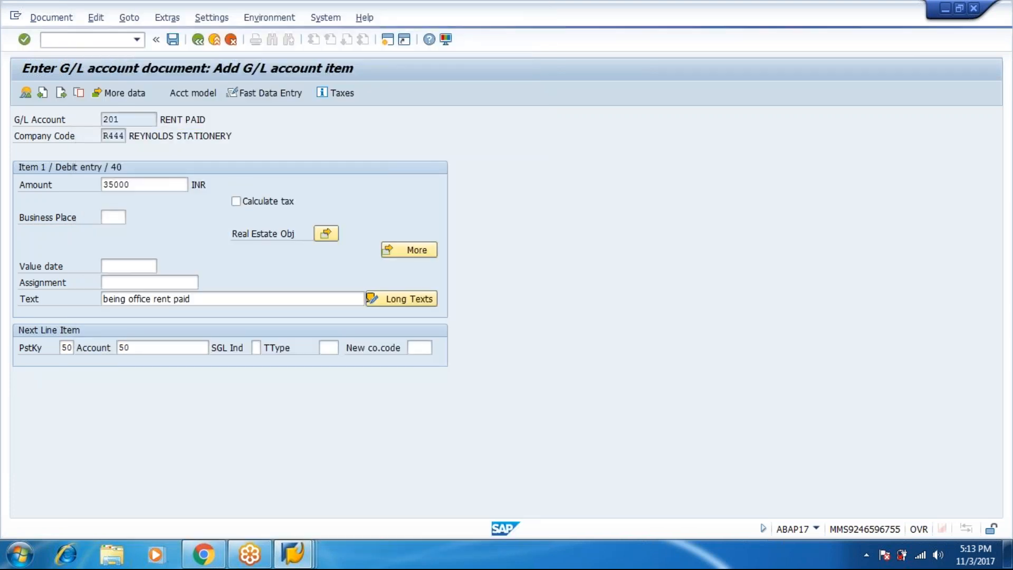
key(Tab)
key(Tab)
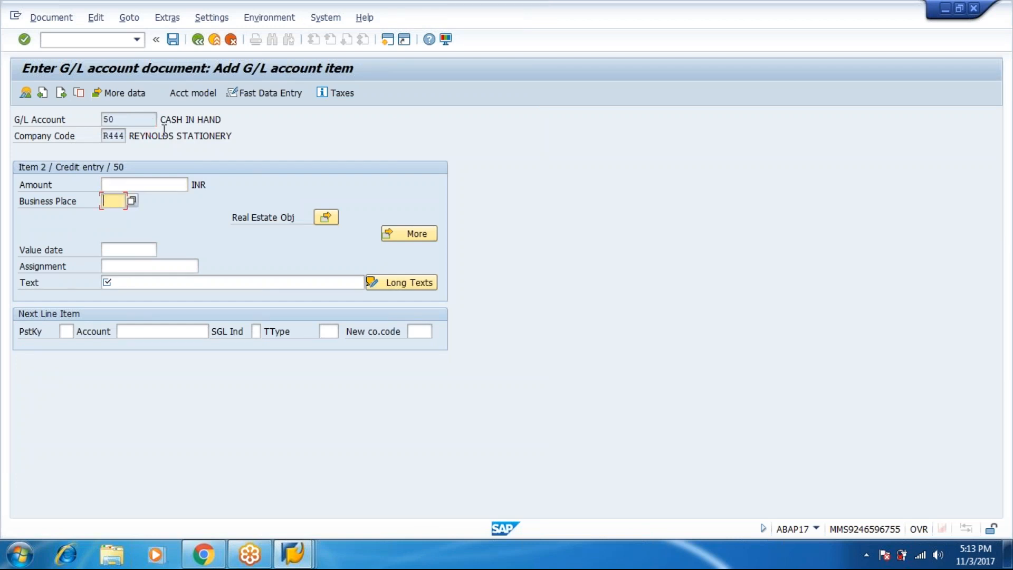
Enter * as the credit amount and + as the line text to balance it
click(150, 185)
text(*)
key(Tab)
key(Tab)
key(Tab)
key(Tab)
key(Tab)
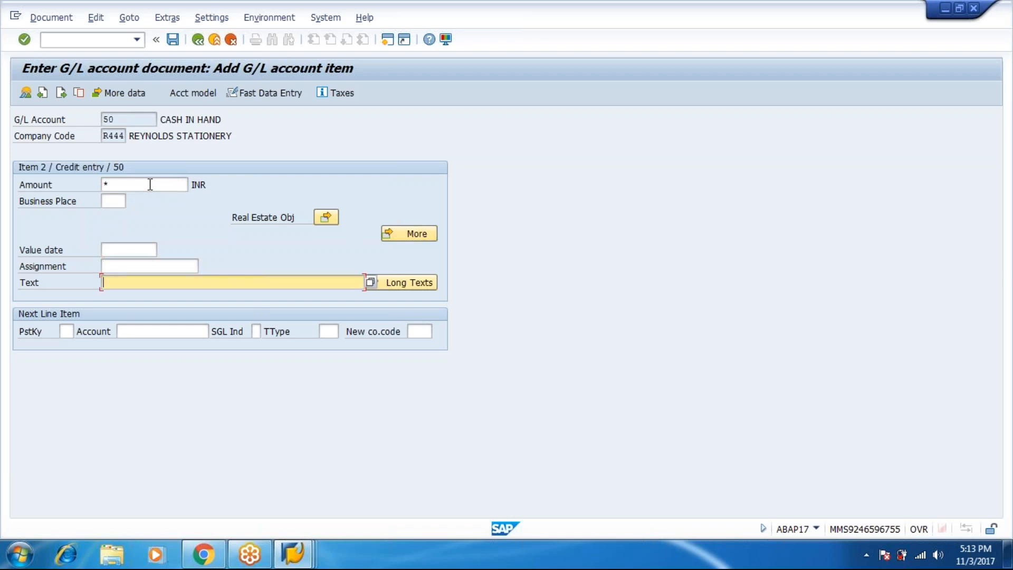
text(+)
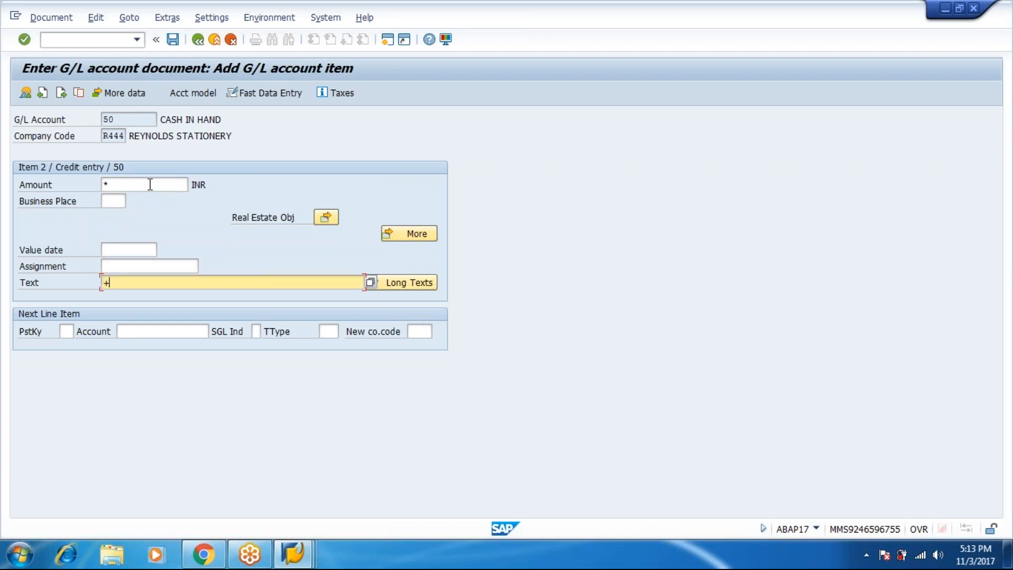
Simulate the document and post it as document 1003
click(48, 18)
click(58, 86)
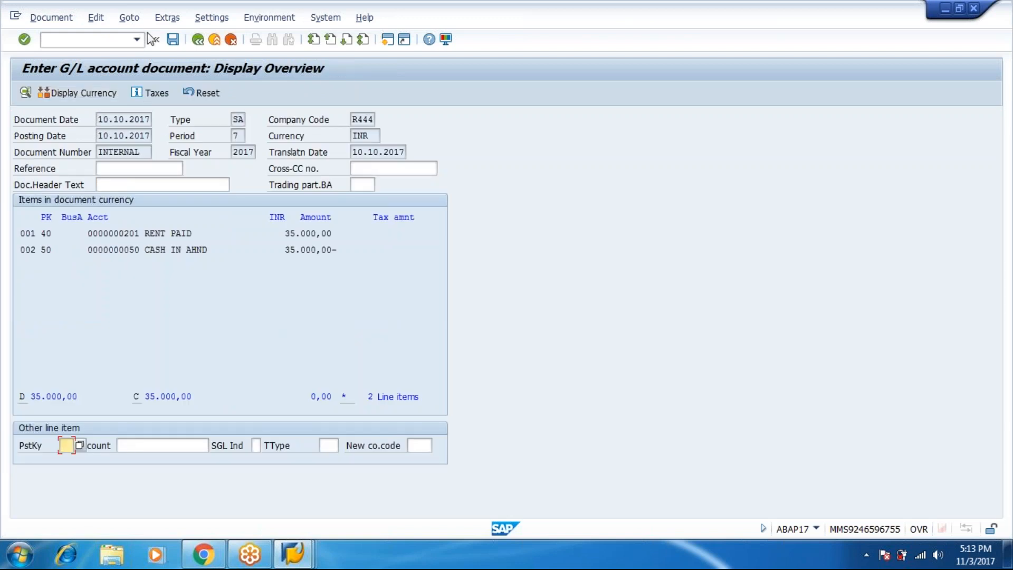
click(172, 40)
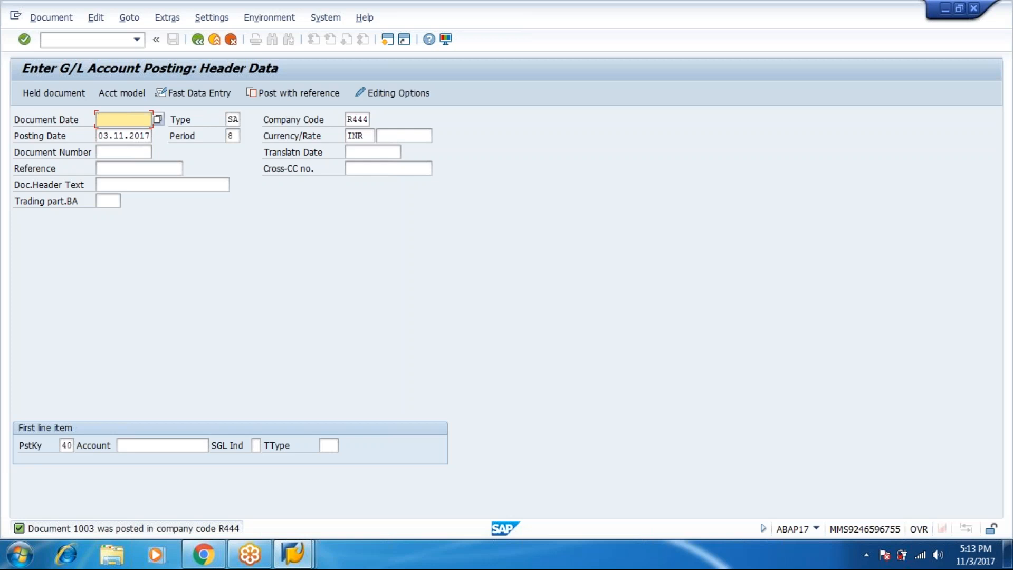
Enter document date 03.11.2017 and move to the first line's account
text(03.11.2017)
key(Tab)
key(Tab)
key(Tab)
key(Tab)
key(Tab)
key(Tab)
key(Tab)
key(Tab)
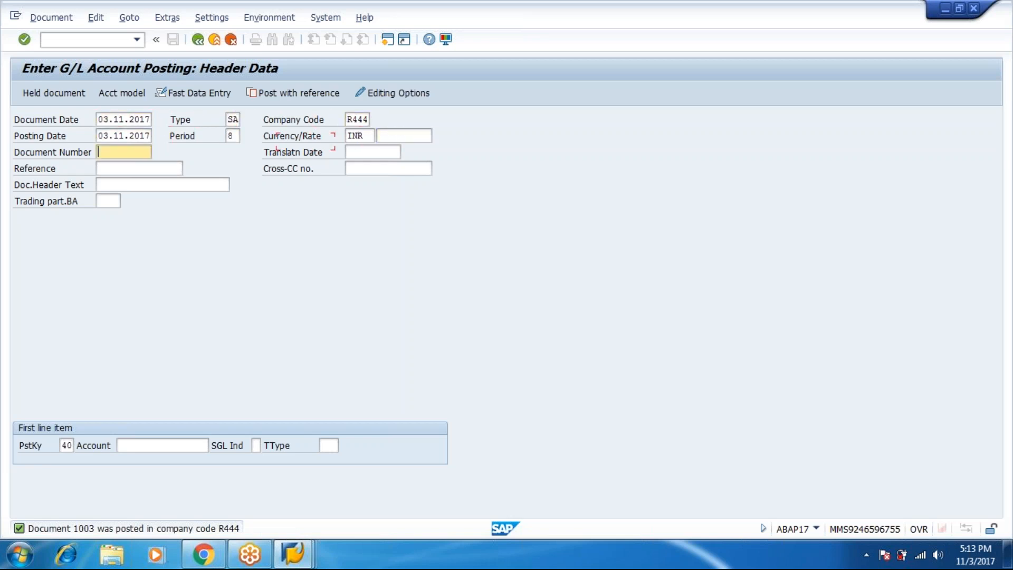
key(Tab)
key(Tab)
key(Tab)
key(Tab)
key(Tab)
key(Tab)
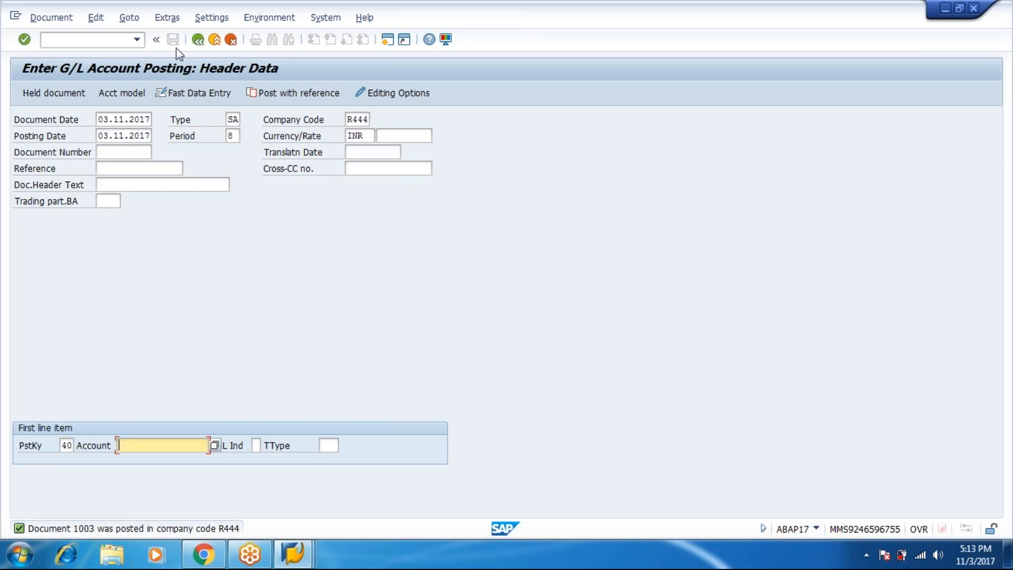
Search company R444's G/L accounts and select 201 RENT PAID
click(215, 445)
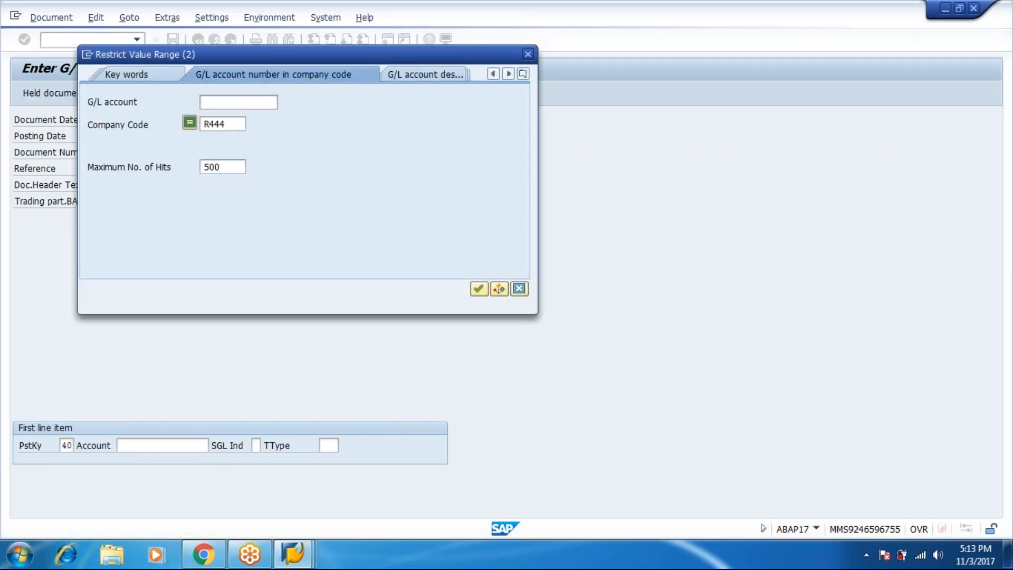
key(Return)
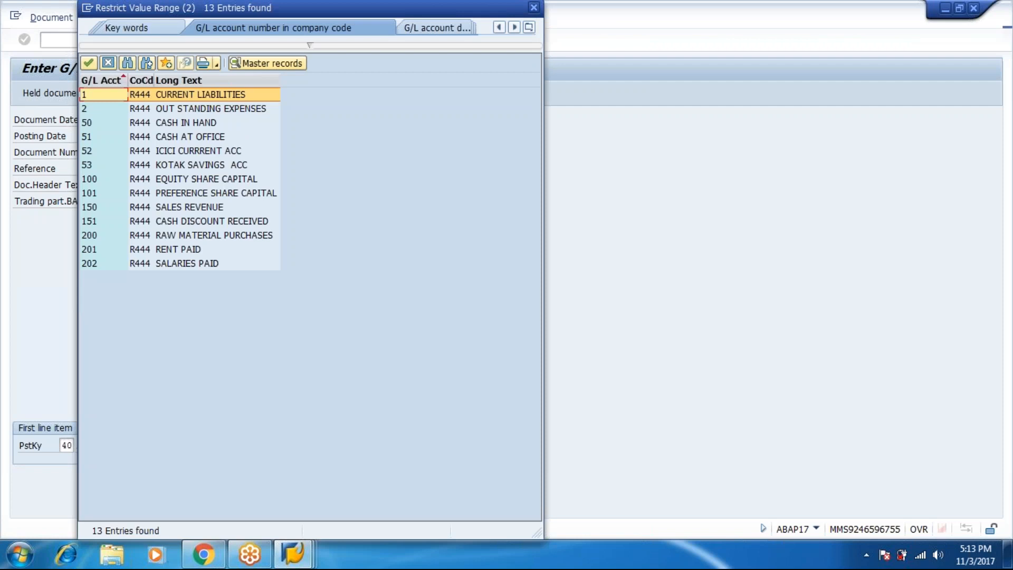
click(188, 248)
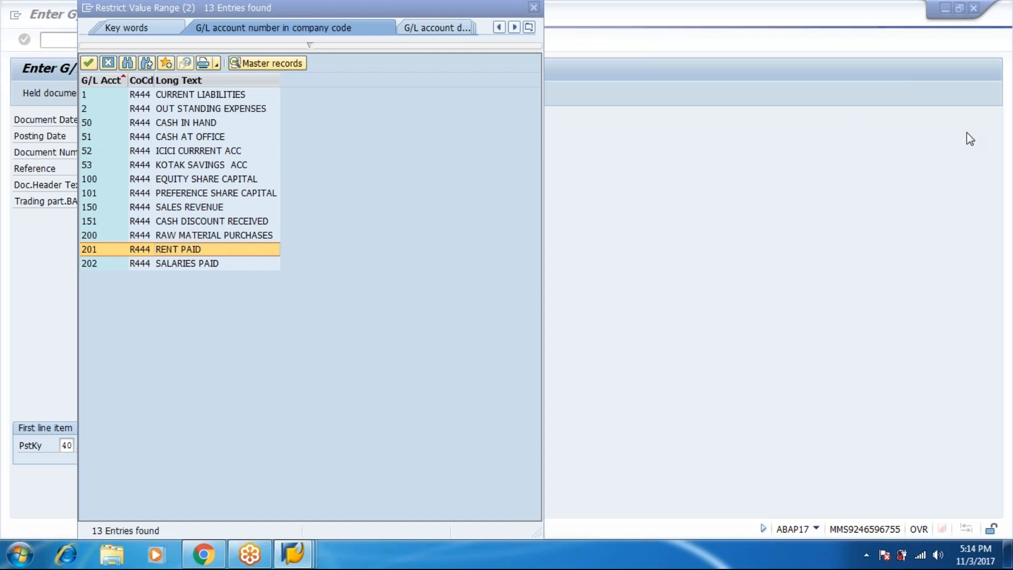
Disconnect and reconnect the SSIT-SOURCEOFSUCCESS wireless network, dismissing the SAP broken-connection errors
click(554, 346)
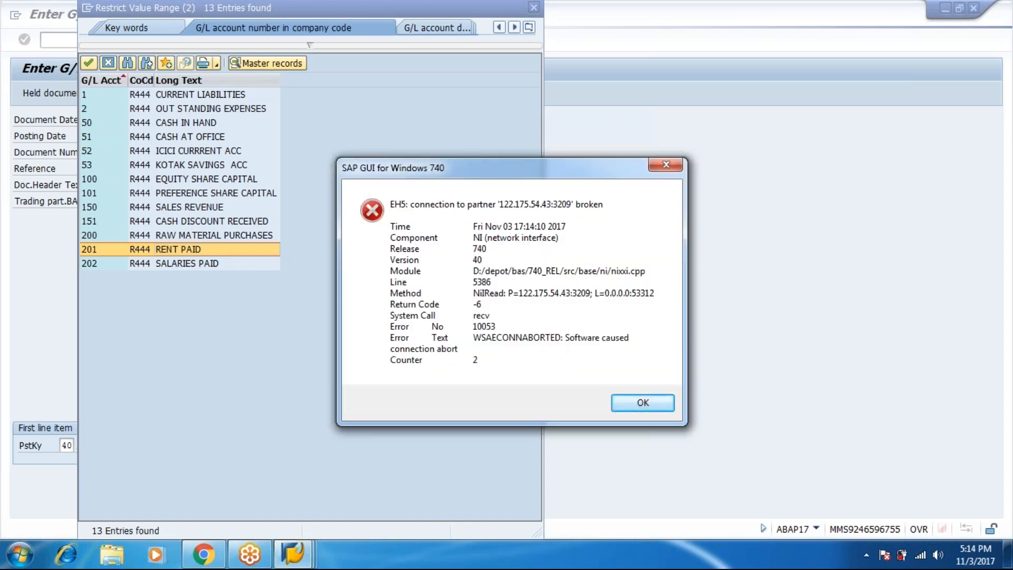
click(921, 555)
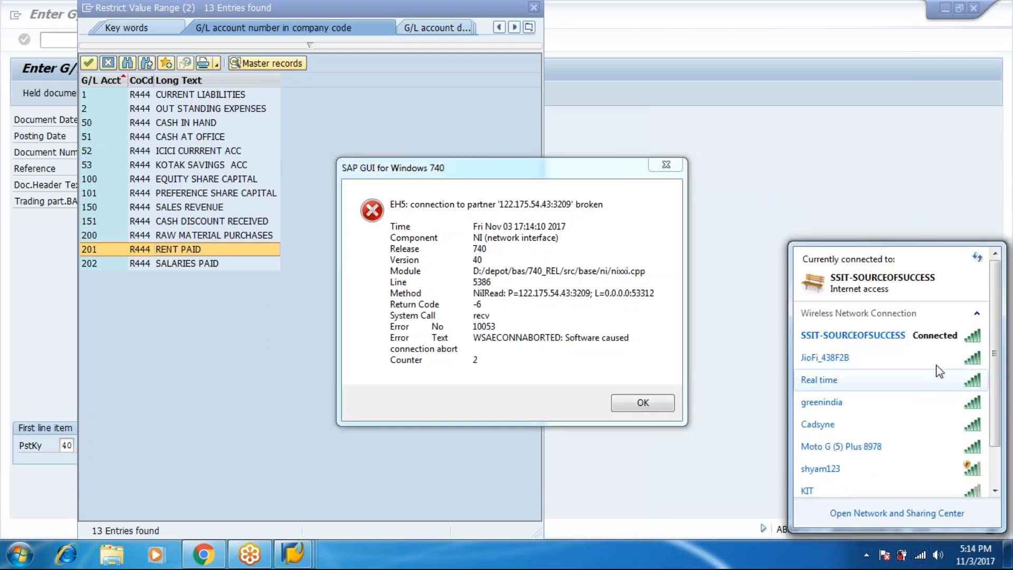
right_click(937, 343)
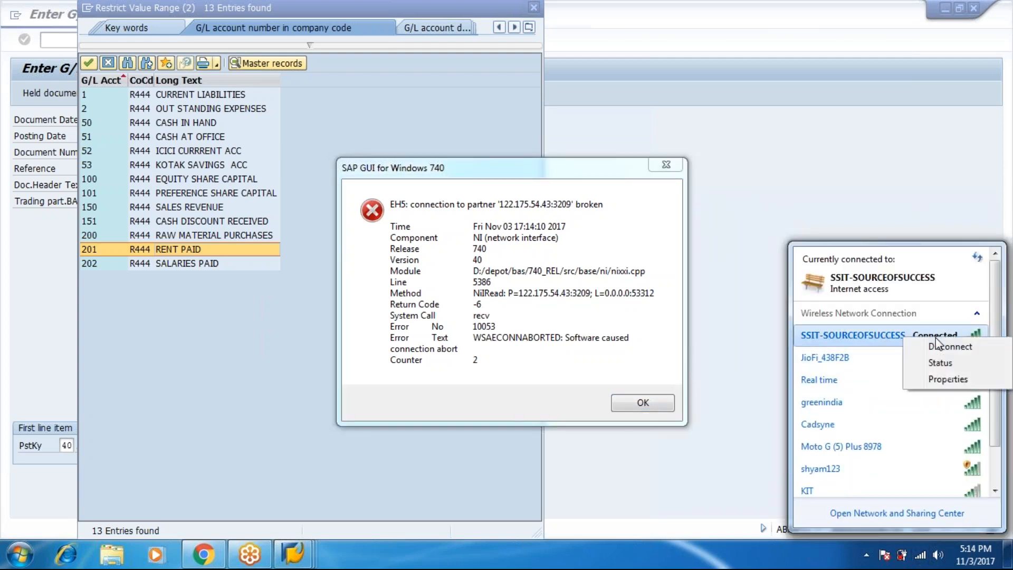
click(938, 346)
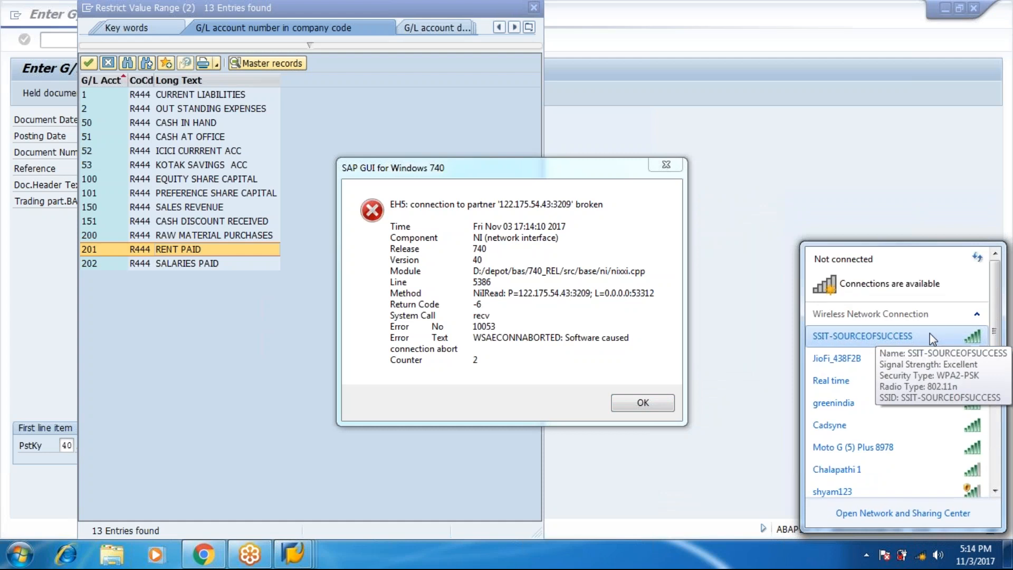
right_click(932, 338)
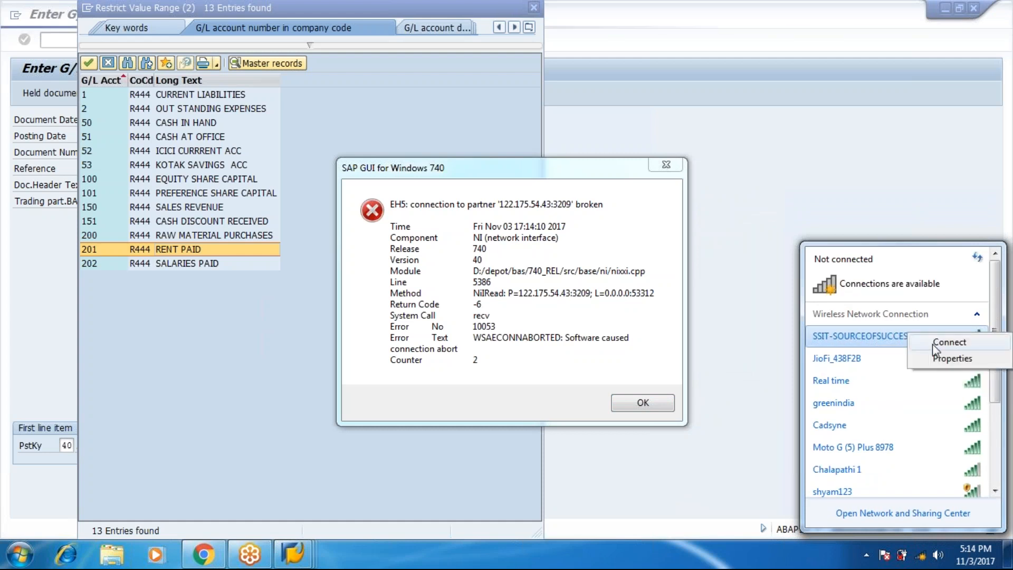
click(933, 344)
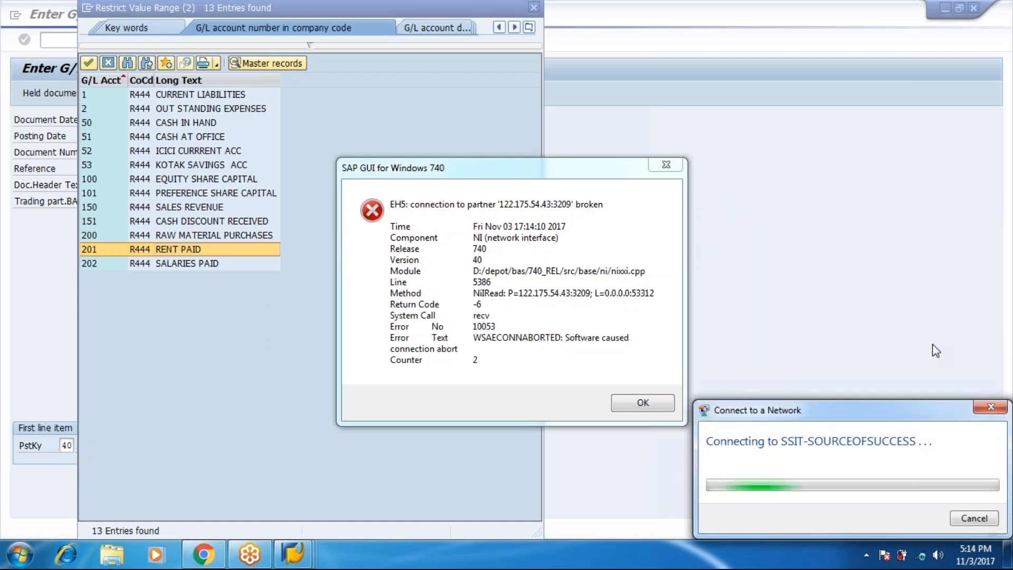
key(Return)
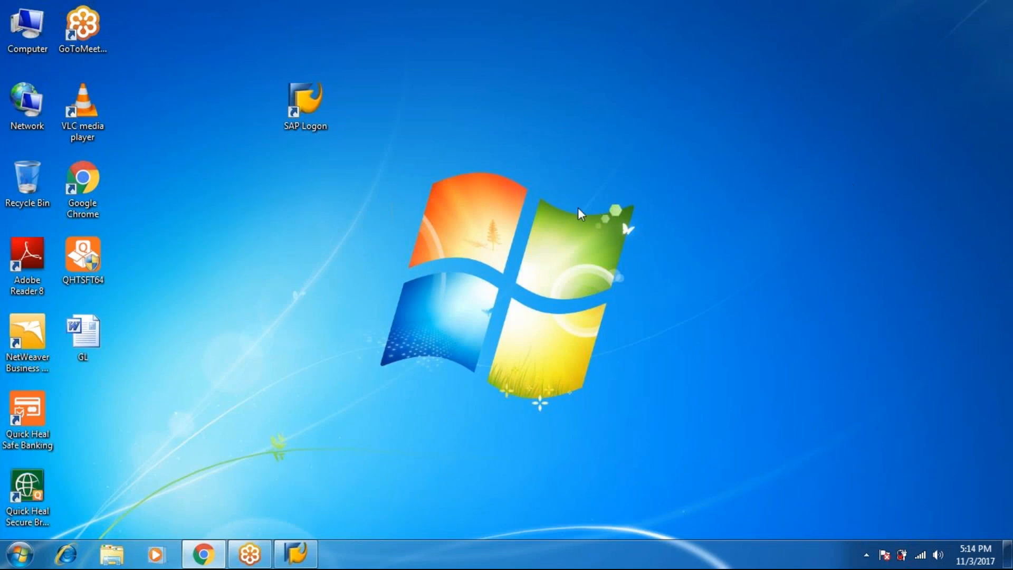
Launch SAP Logon and sign in to ECC ABAP client 800 with the suggested user name and password
click(315, 108)
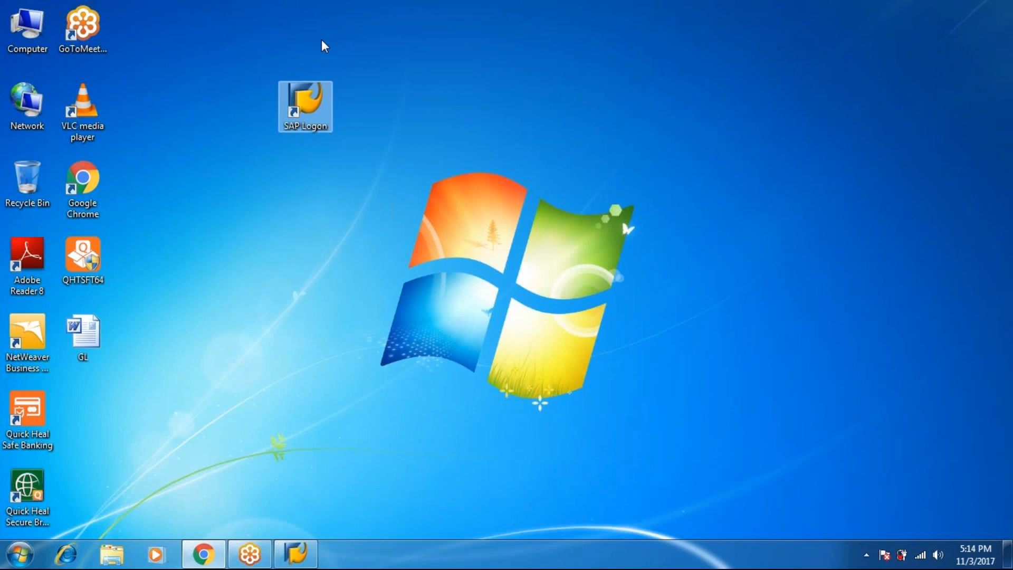
double_click(311, 96)
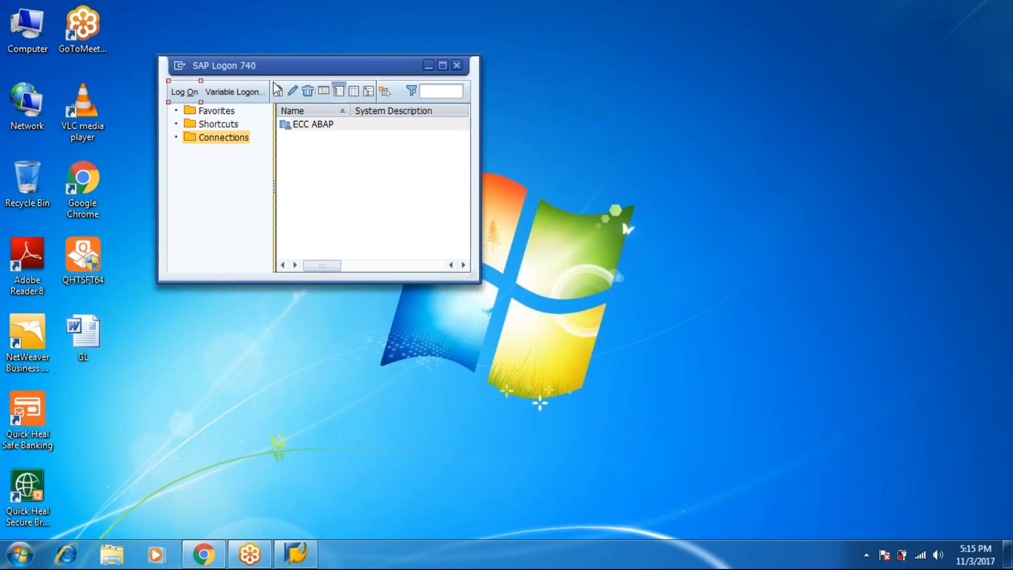
click(181, 96)
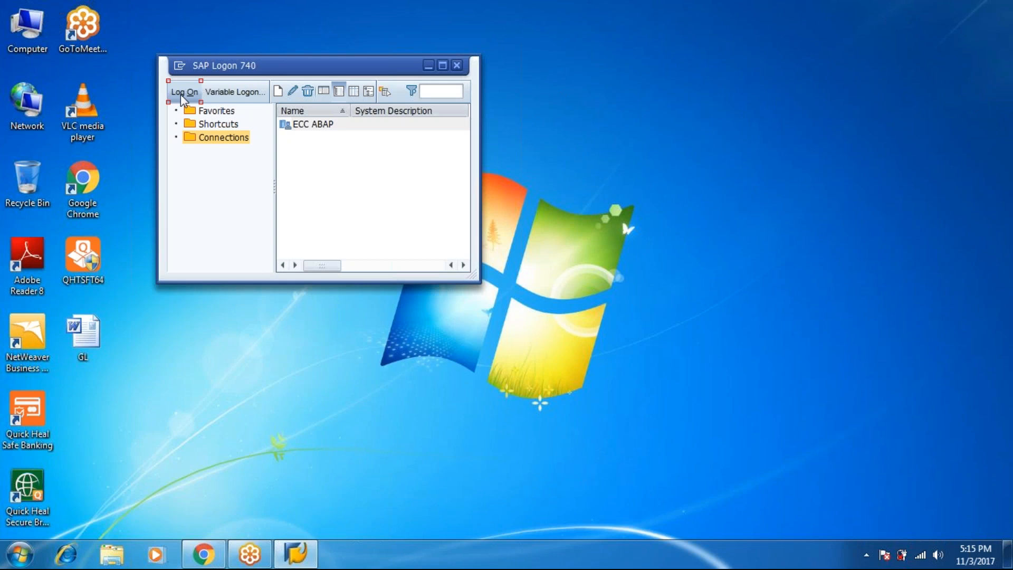
text(ABA)
key(Down)
key(Tab)
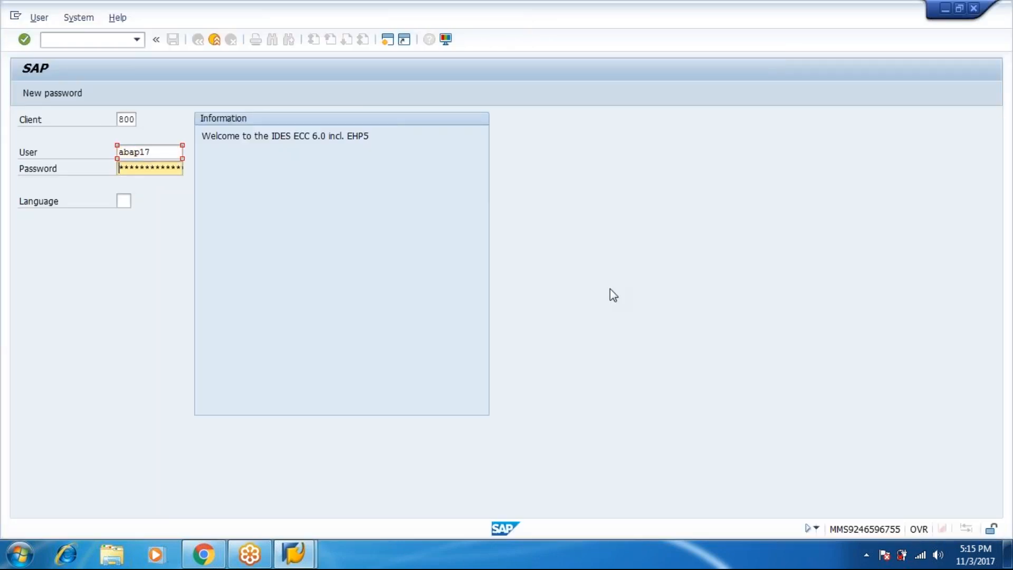
text(**********)
key(Return)
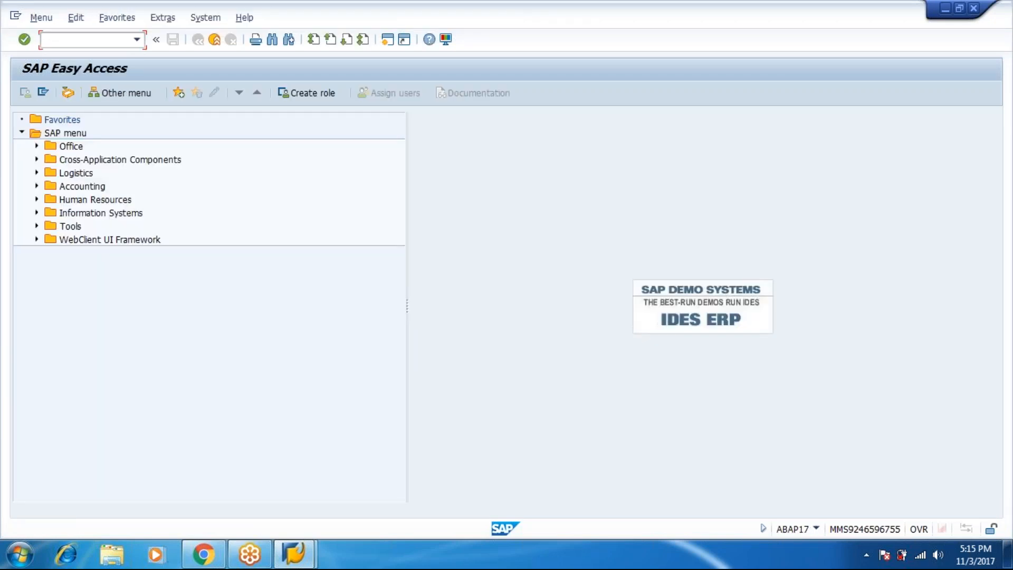
Open FBL3N via Accounting > Financial Accounting > General Ledger > Account and recall previous G/L accounts
click(35, 186)
click(51, 199)
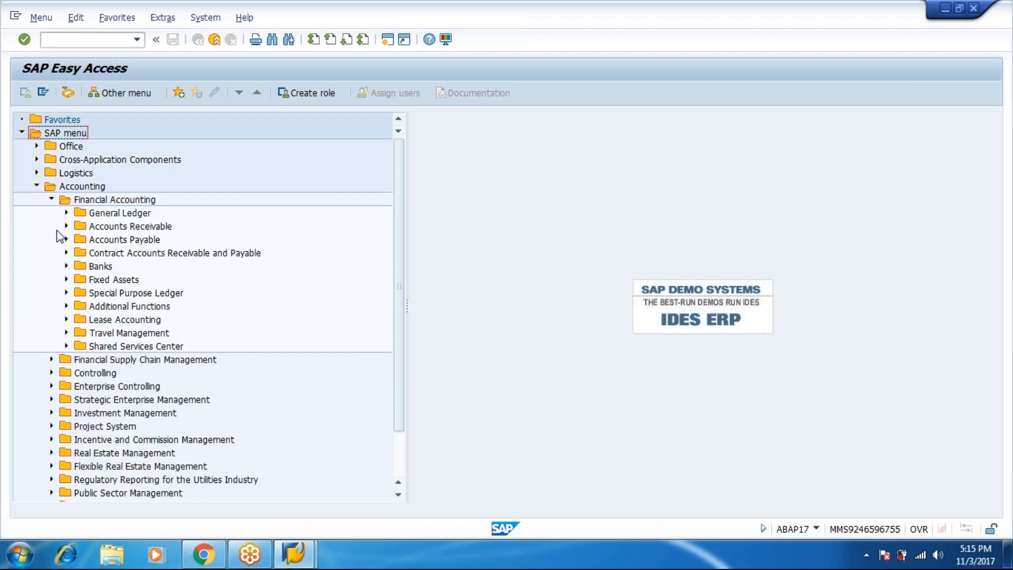
click(66, 213)
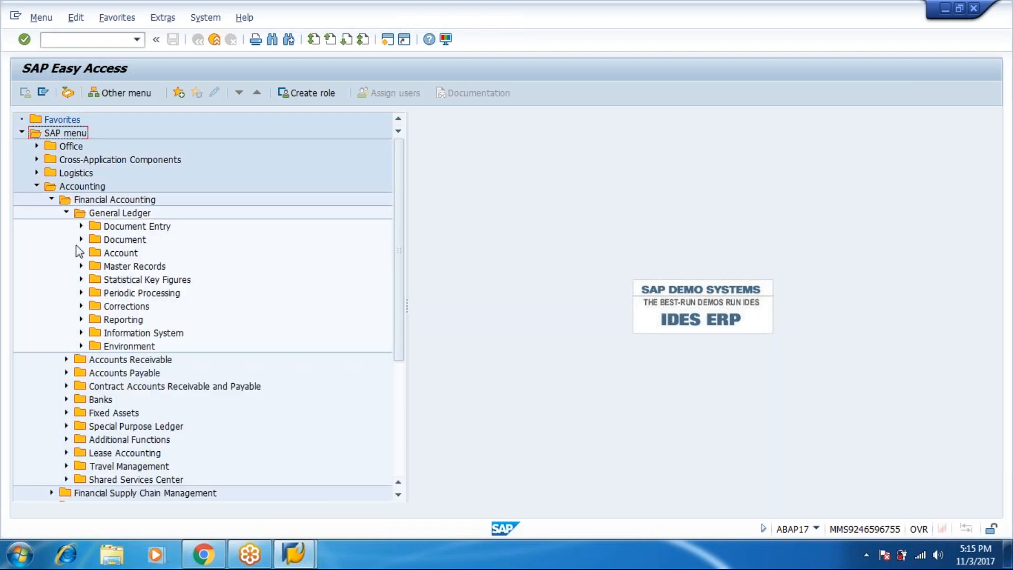
click(82, 253)
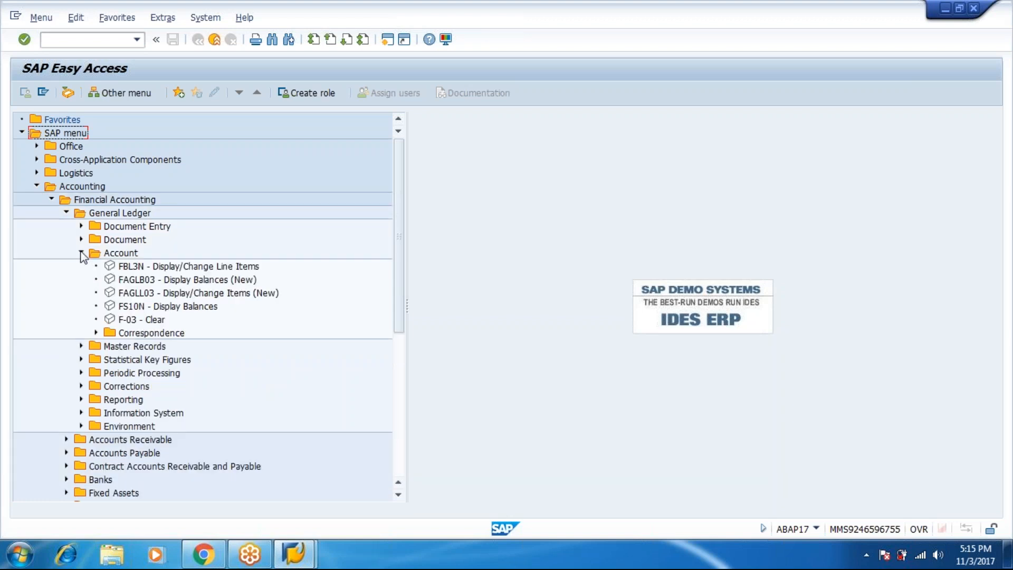
click(127, 267)
double_click(126, 267)
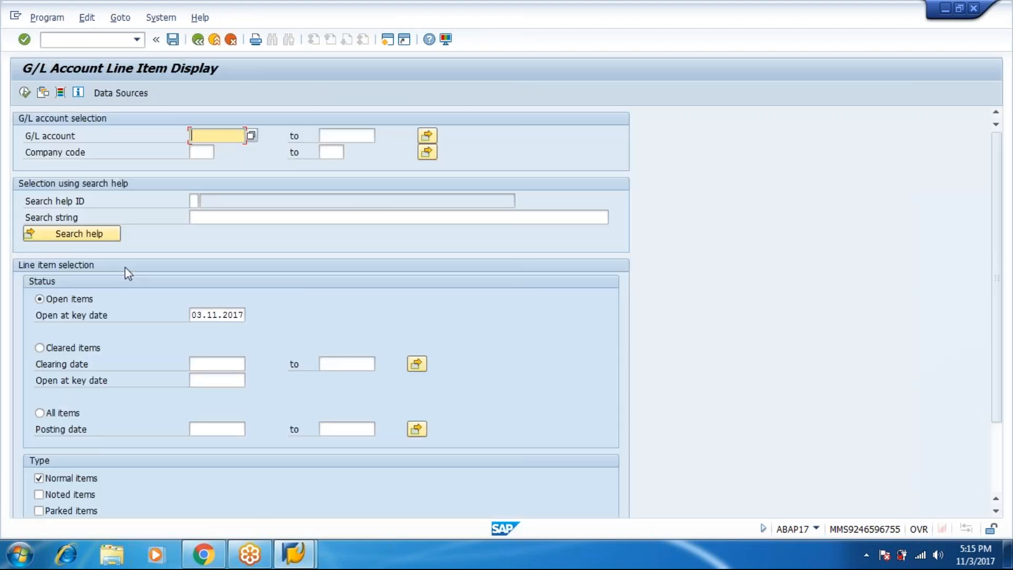
key(space)
Run FBL3N for account 201 in company code R444 with all items, listing four postings totalling 65,000.00 INR
key(Down)
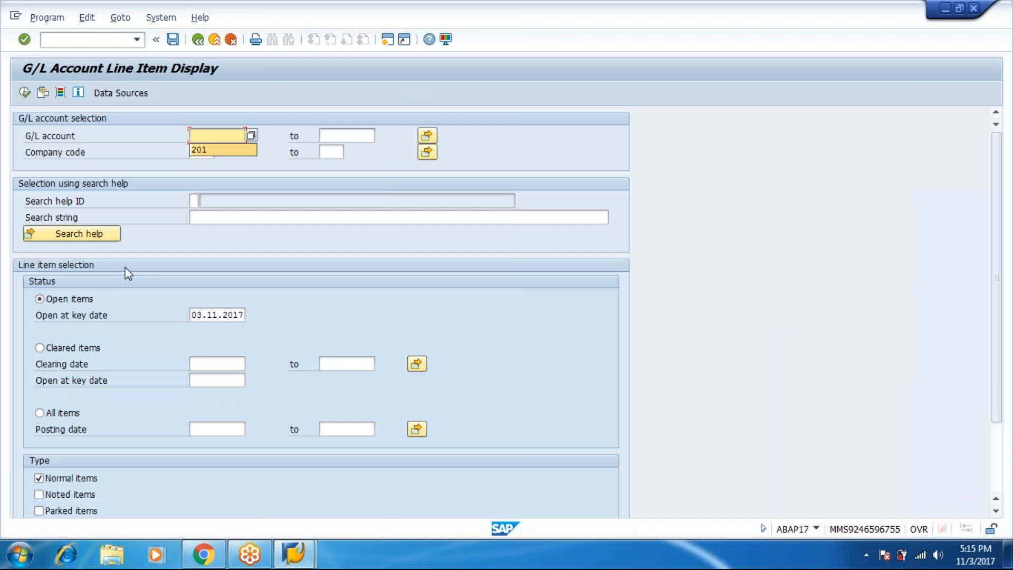
key(Tab)
key(Tab)
key(Tab)
key(space)
key(Down)
key(Tab)
key(Tab)
key(Tab)
key(Tab)
key(Tab)
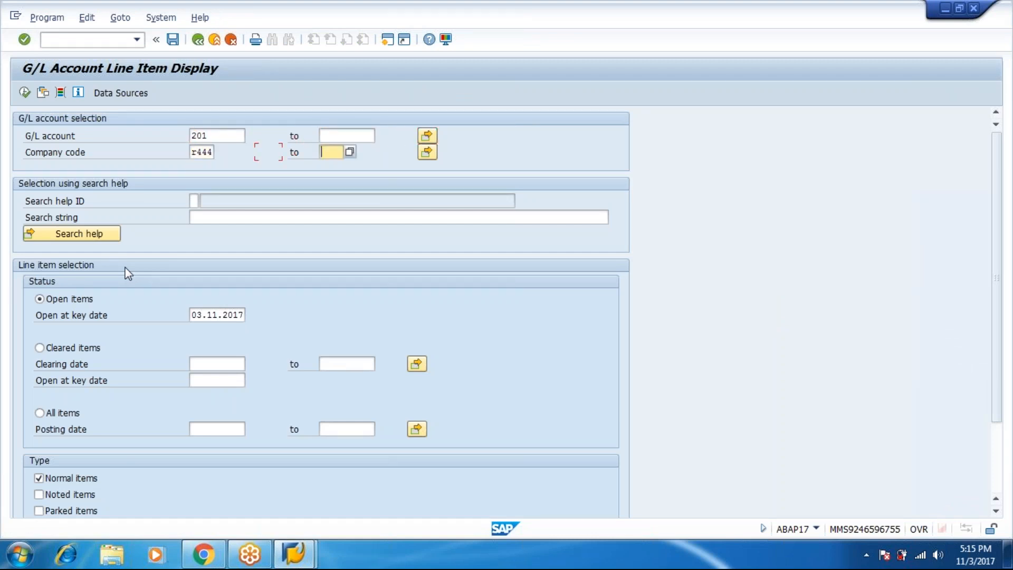
key(Tab)
key(Tab)
key(Tab)
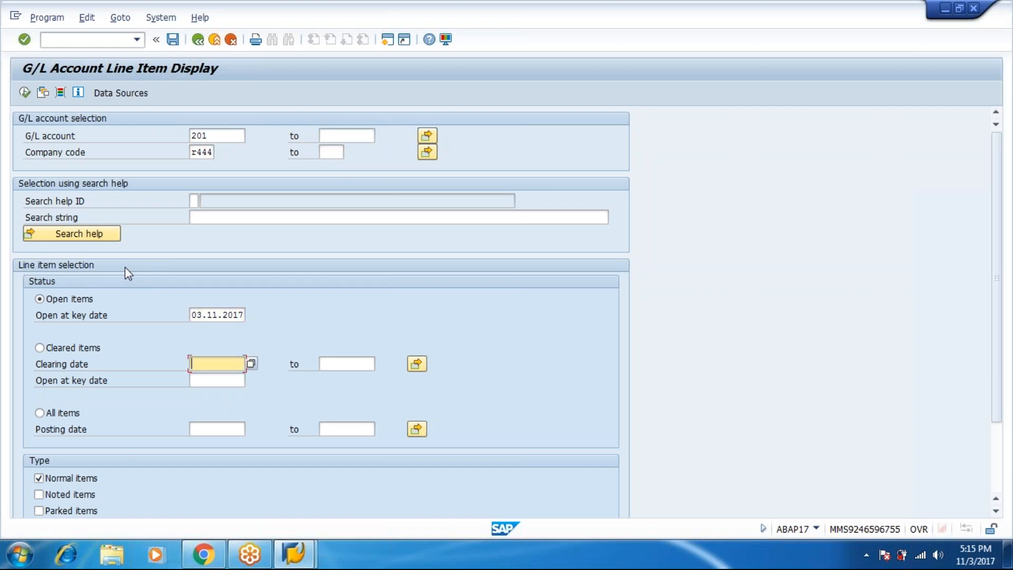
key(shift+Tab)
key(shift+Tab)
key(Down)
key(Down)
click(27, 96)
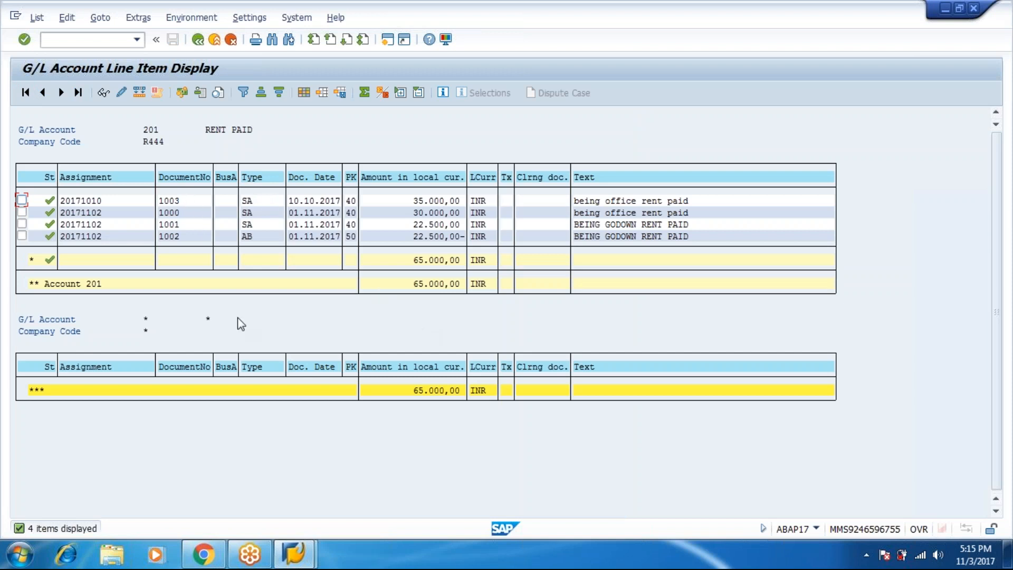
Pick out documents 1000 and 1003 in the list, then generate a new session with /o
click(177, 213)
click(178, 203)
click(113, 40)
text(/o)
key(Return)
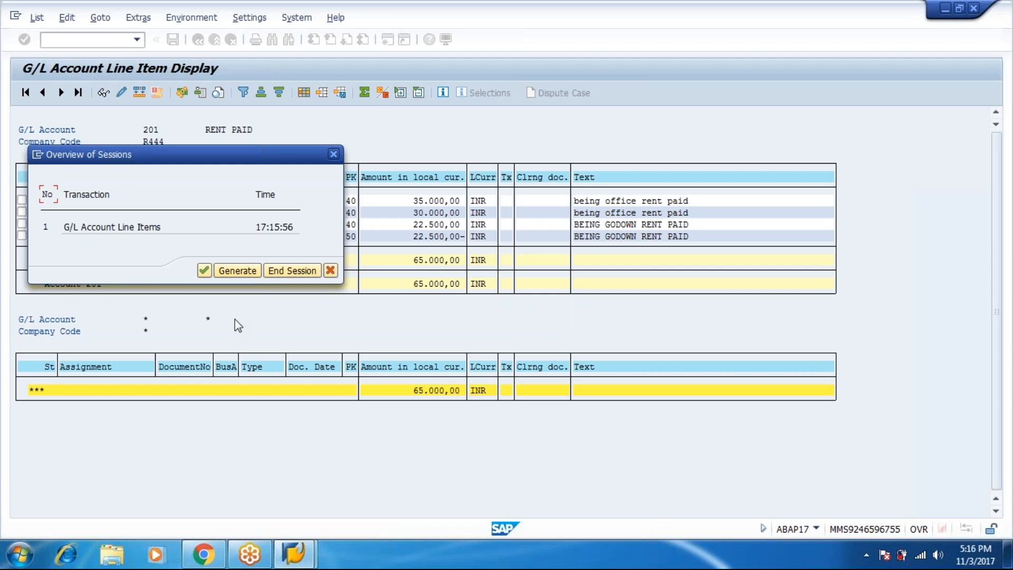
click(238, 271)
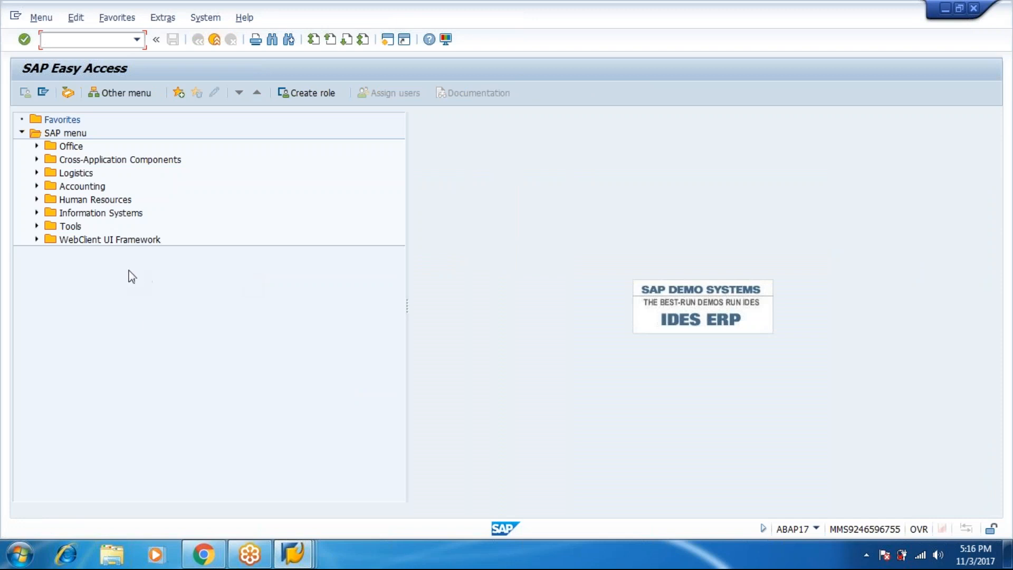
Expand Accounting > Financial Accounting > General Ledger > Document > Reverse and select F.80 - Mass Reversal
click(37, 186)
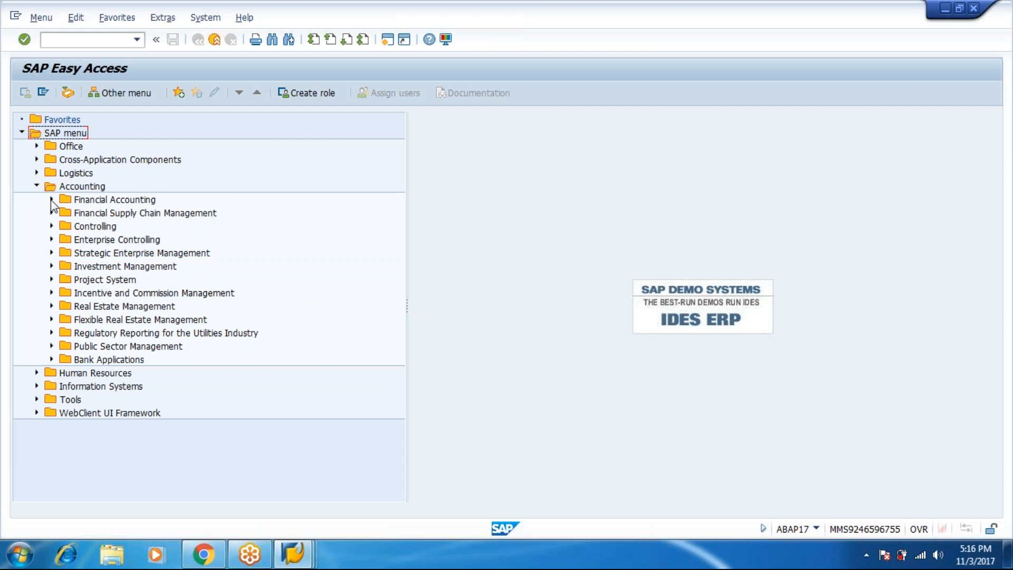
click(51, 199)
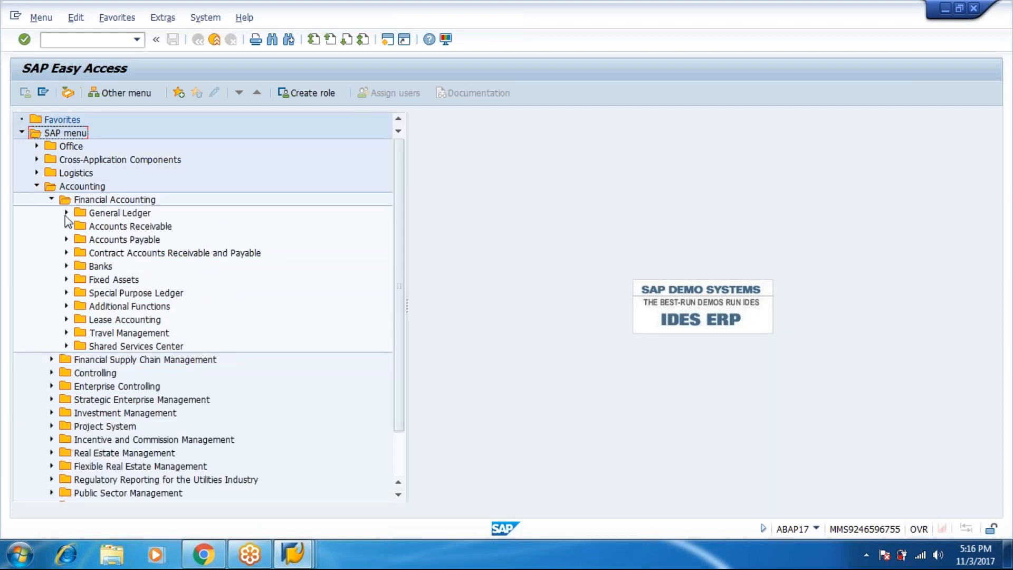
click(66, 213)
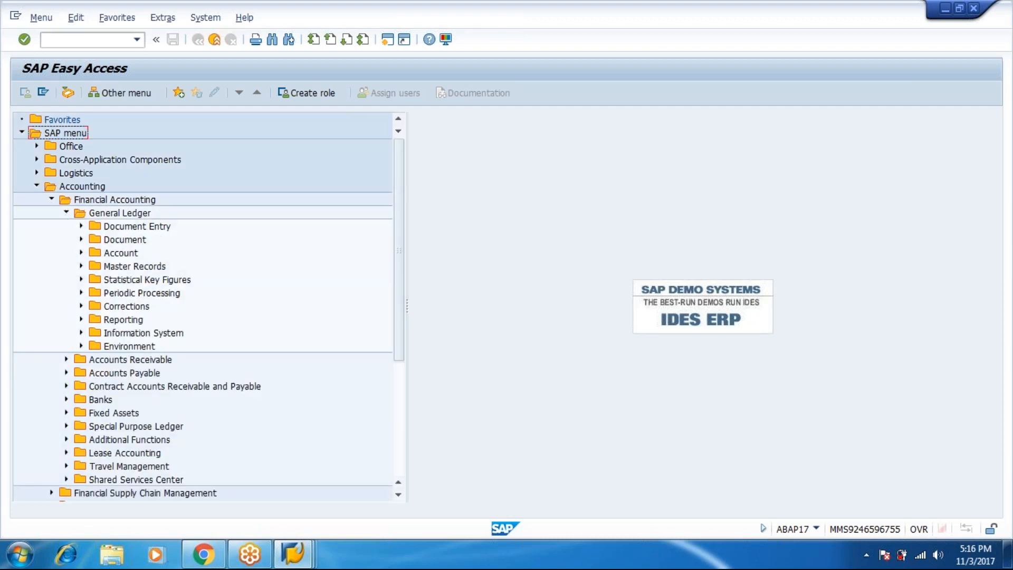
click(81, 254)
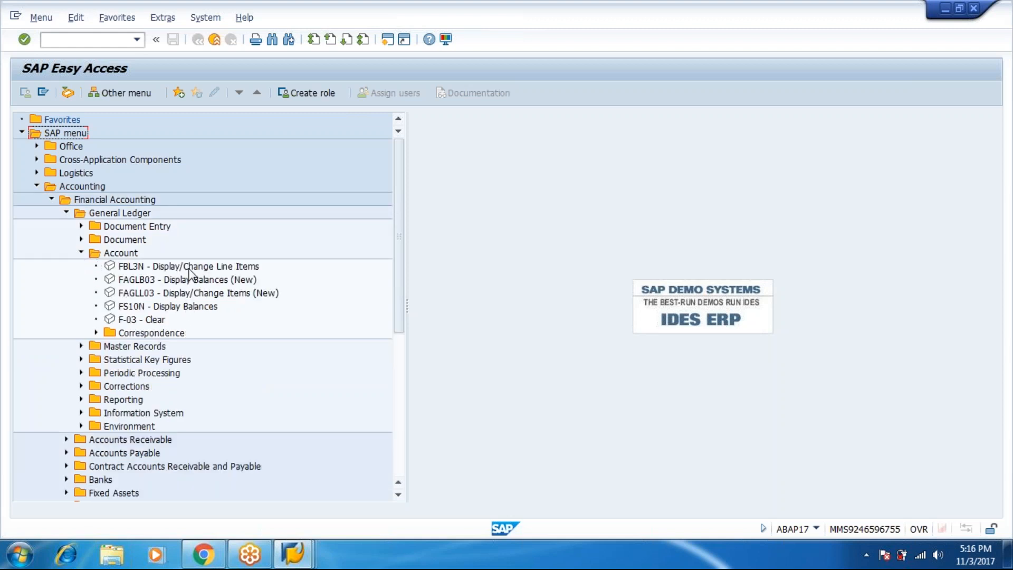
click(80, 252)
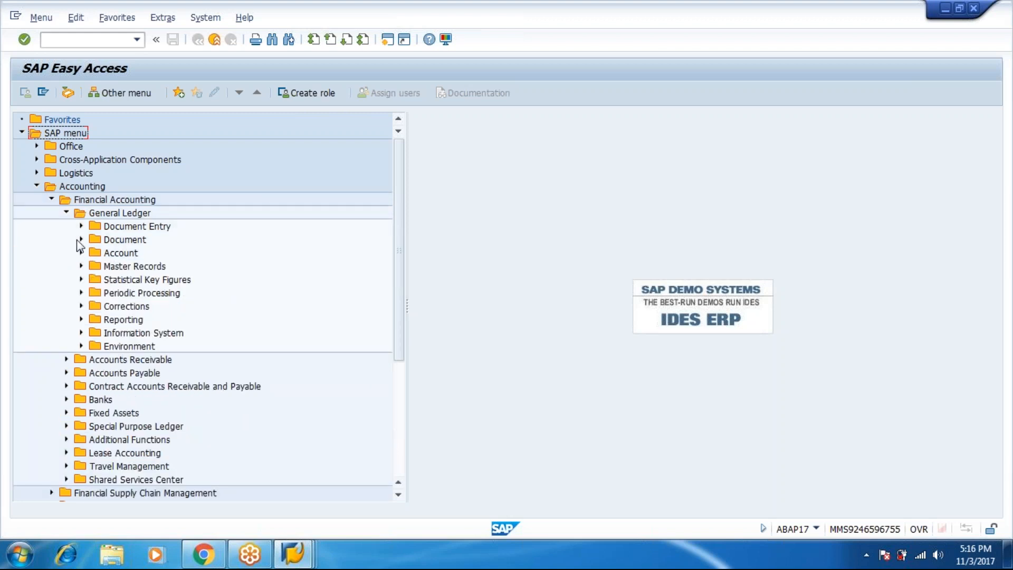
click(81, 239)
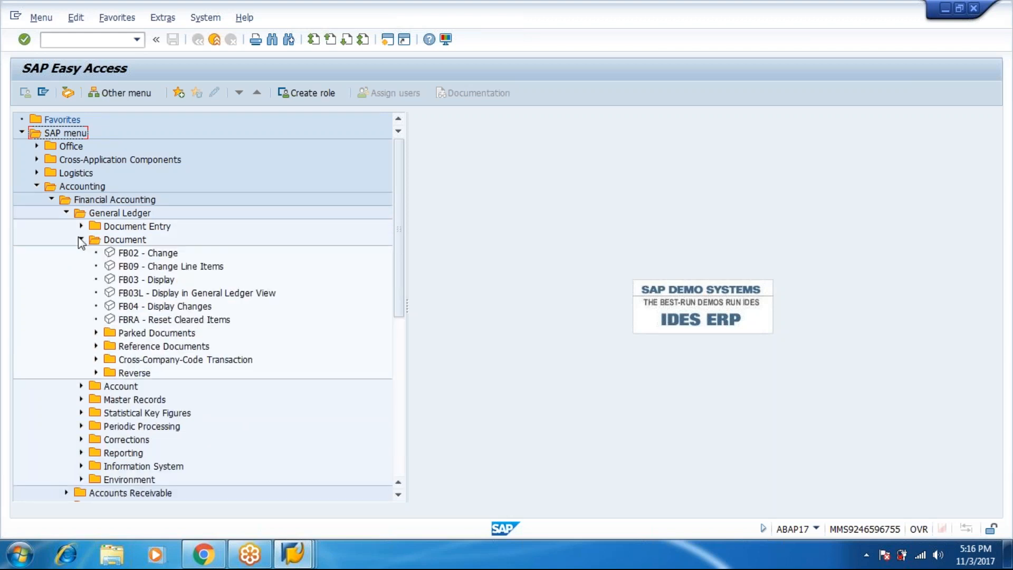
click(96, 373)
click(164, 404)
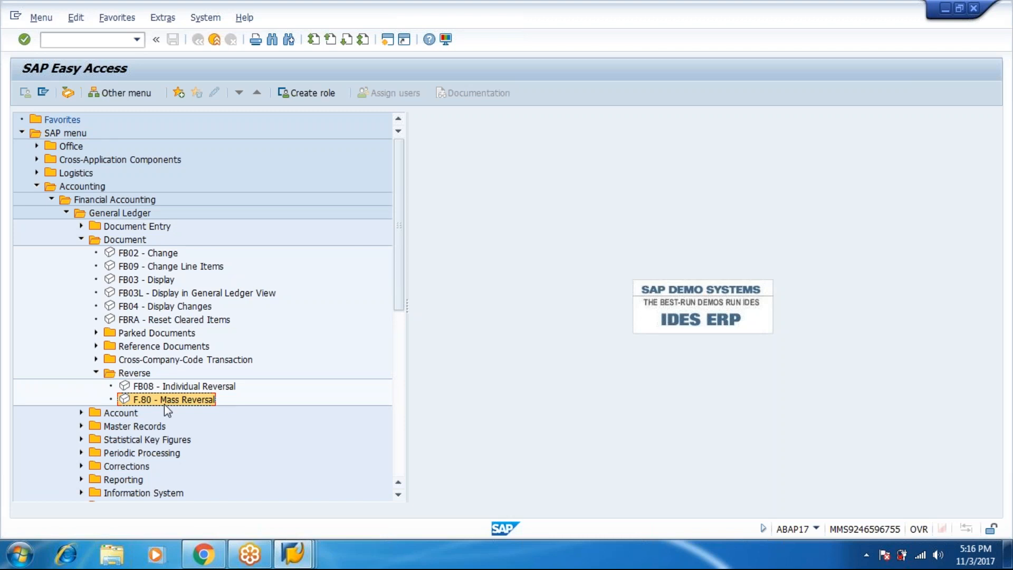
Start F.80 with company code r444 and reversal reason 03, opening multiple selection for document numbers
double_click(168, 401)
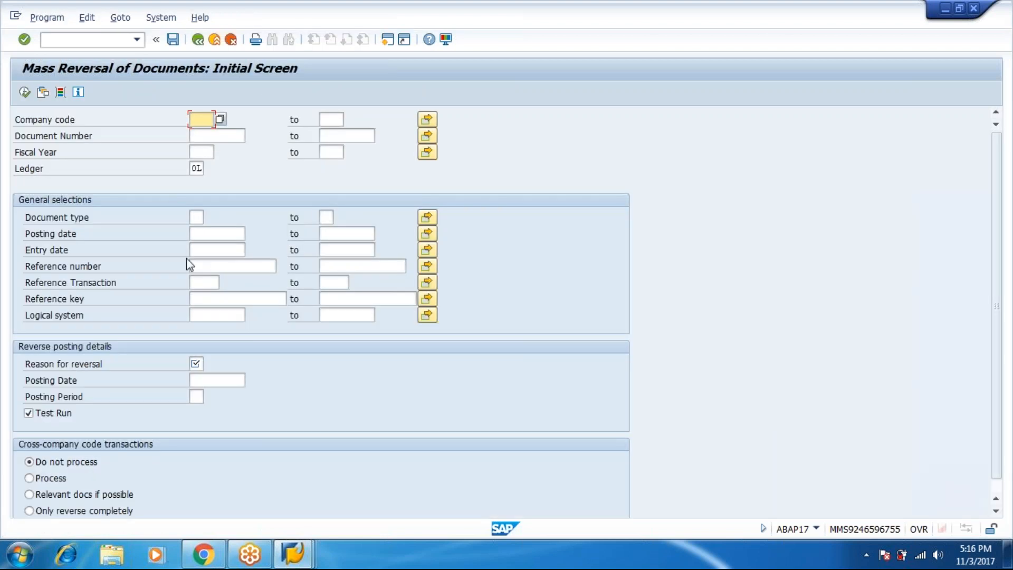
text(r444)
key(Tab)
key(Tab)
key(Tab)
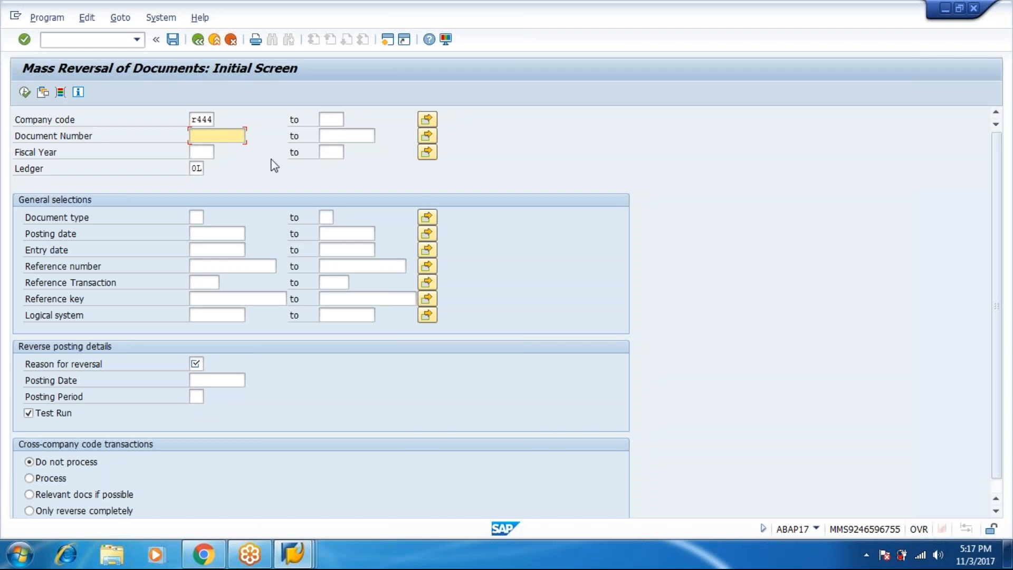
click(866, 291)
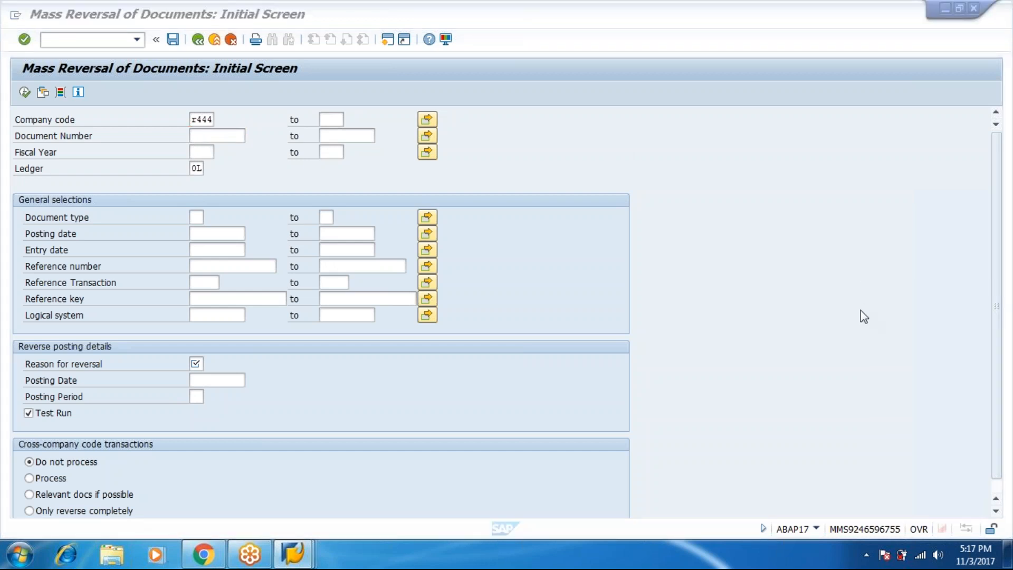
click(736, 242)
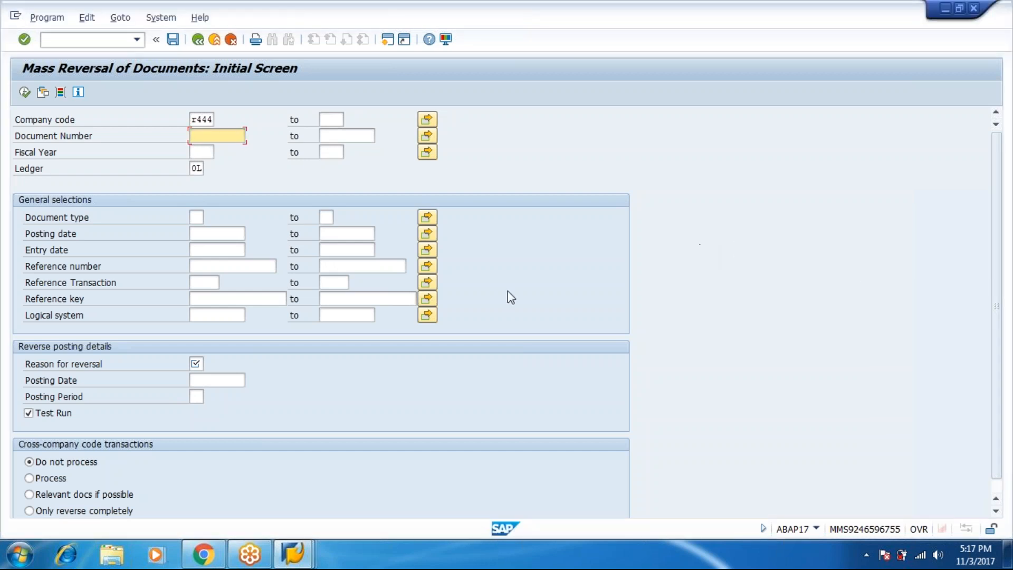
click(428, 136)
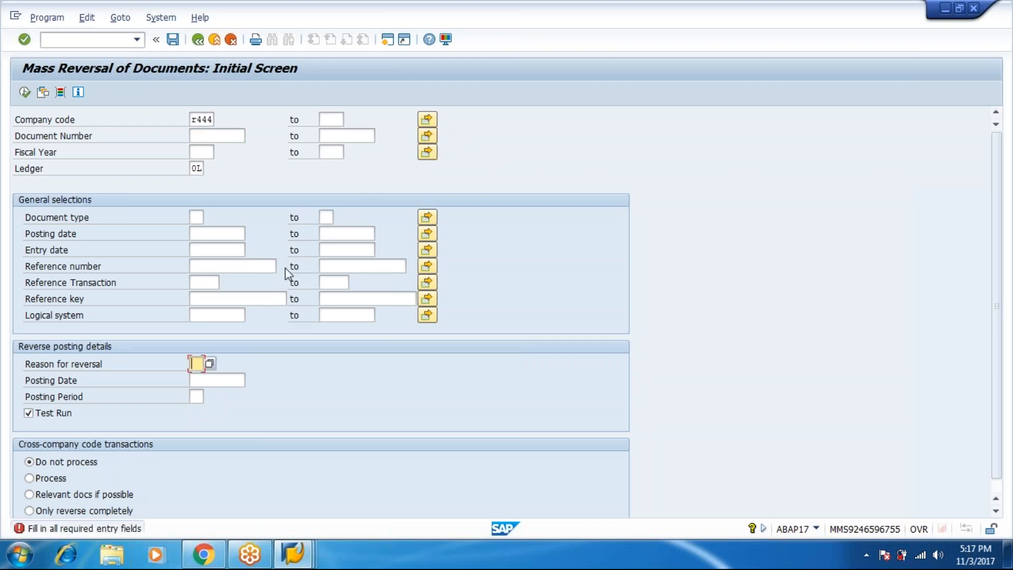
click(210, 364)
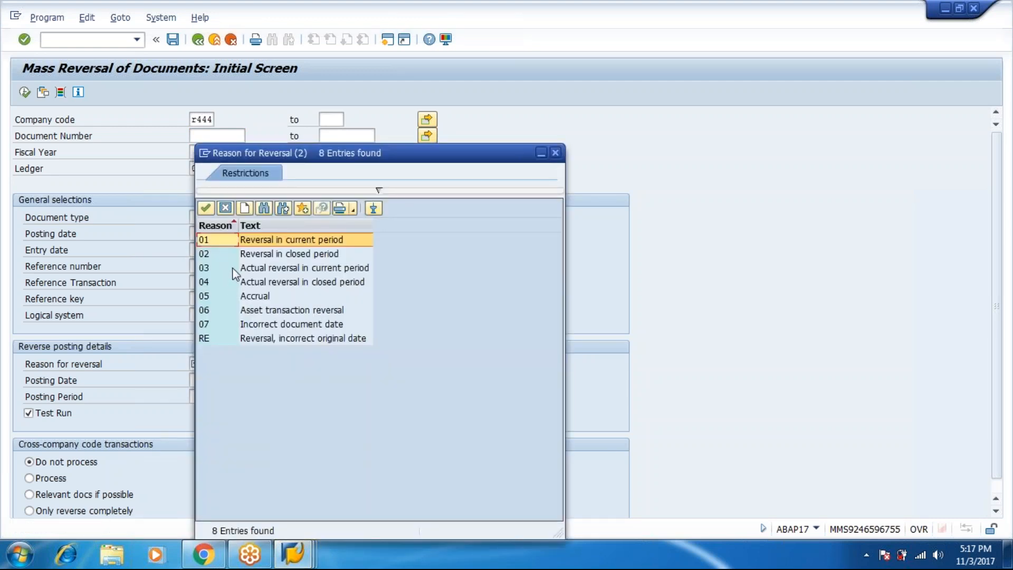
double_click(232, 268)
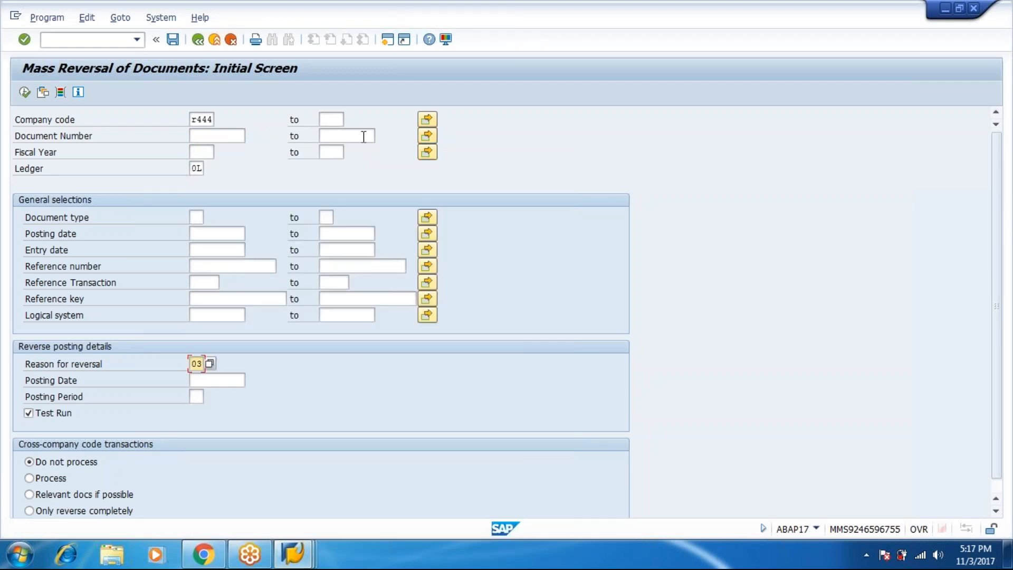
click(425, 137)
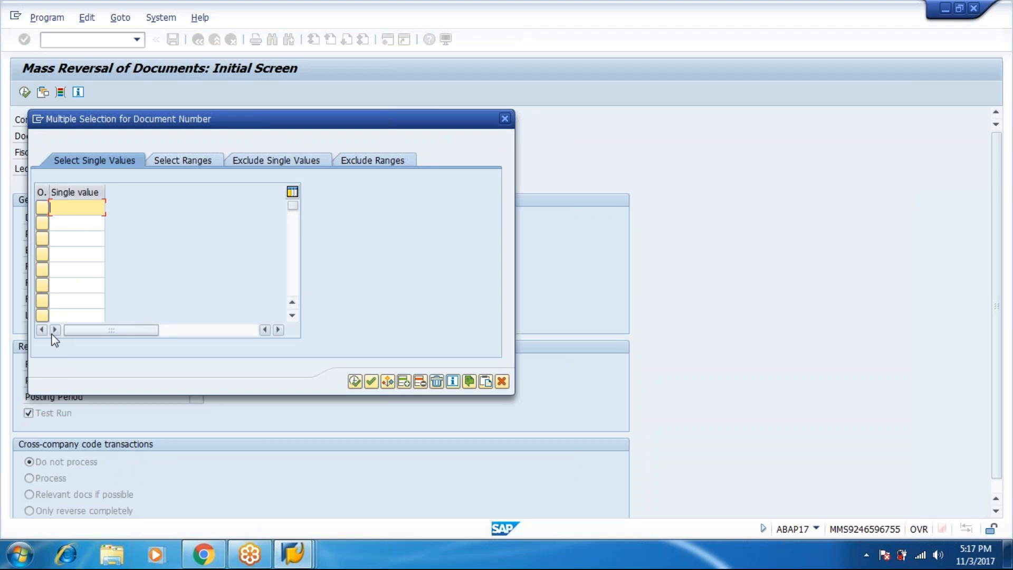
Enter document numbers 1000 and 1003 as single values and copy them into the selection
text(1000)
key(Return)
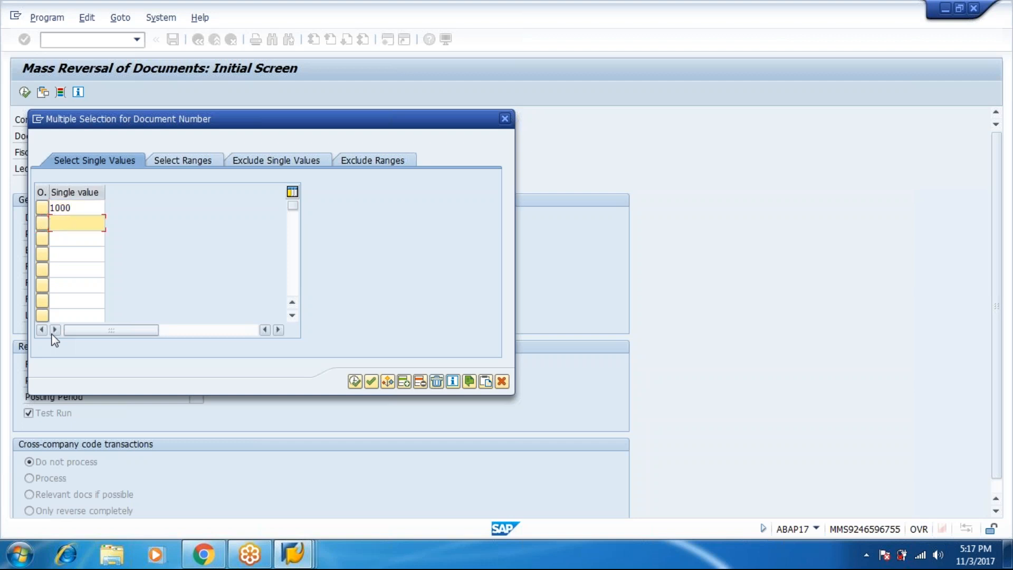
text(1003)
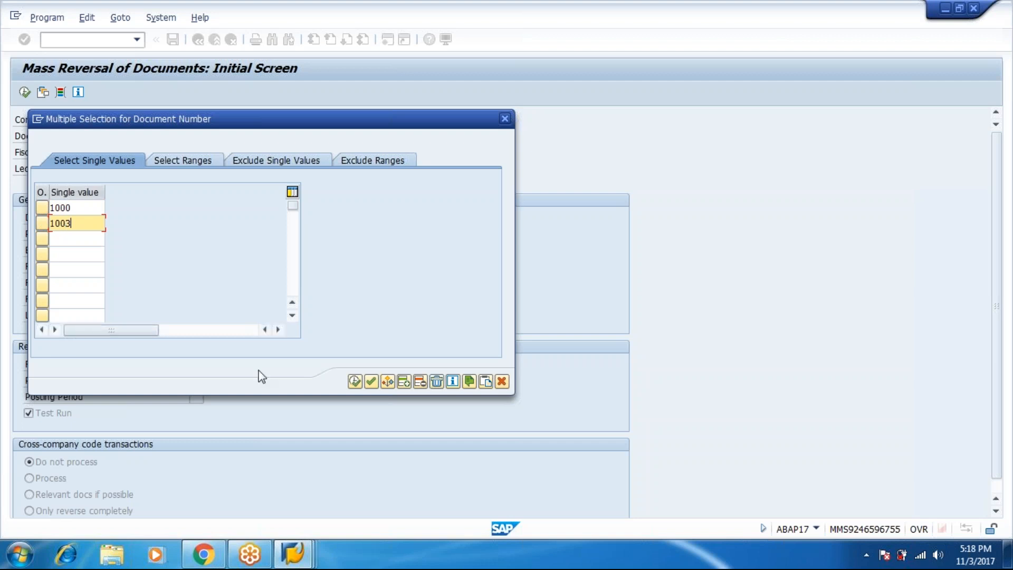
click(356, 383)
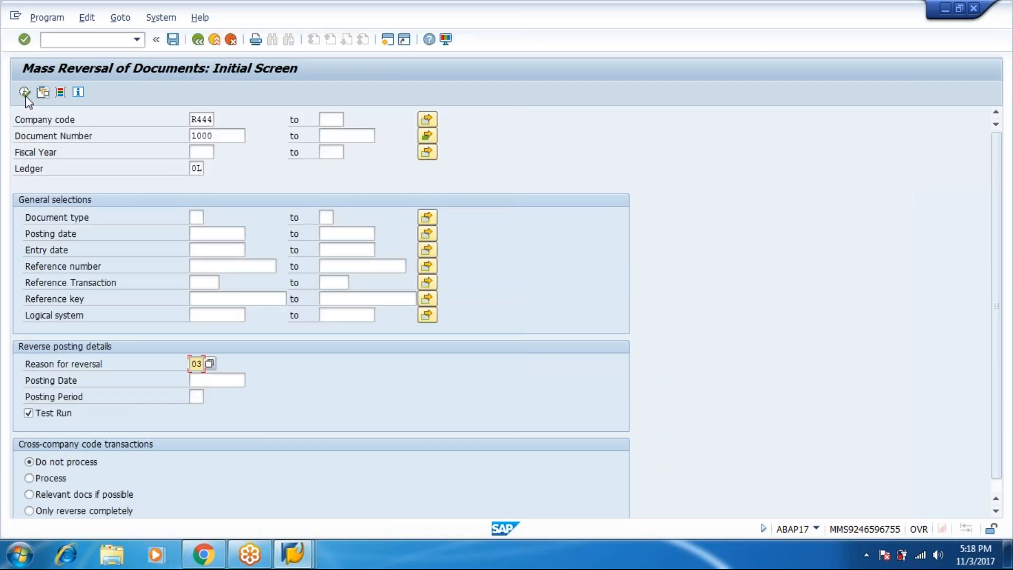
Execute the check and reverse documents 1000 and 1003, creating reversal documents 1004 and 1005
click(24, 93)
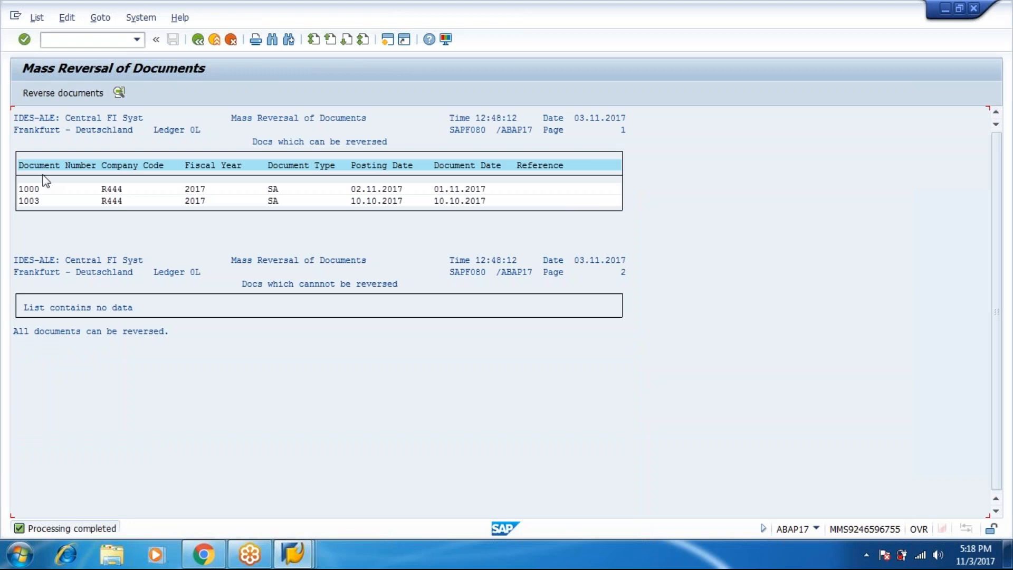
click(68, 93)
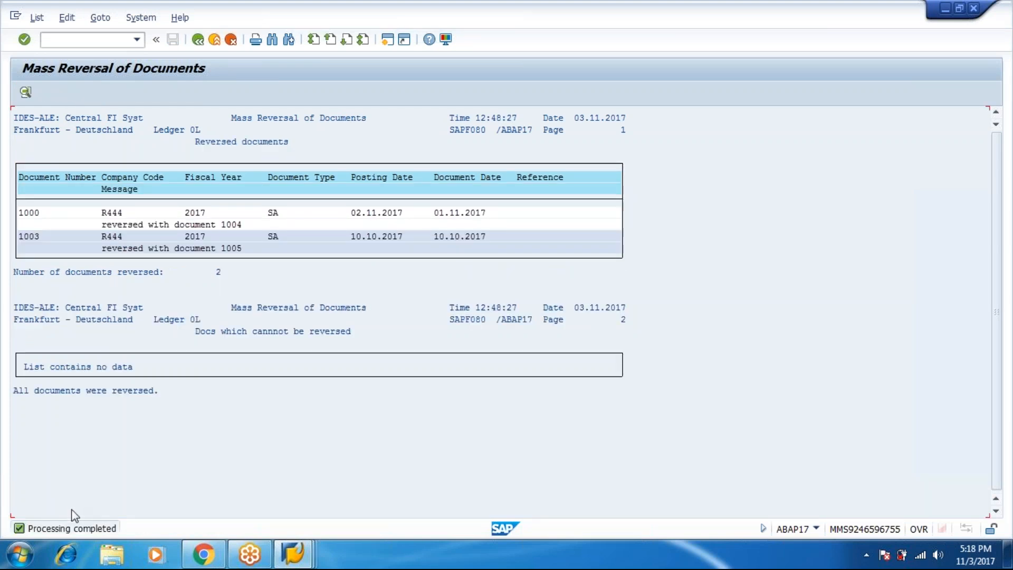
Rerun the account 201 report to confirm its six items net 0,00 INR, then return to selections
mouse_move(296, 554)
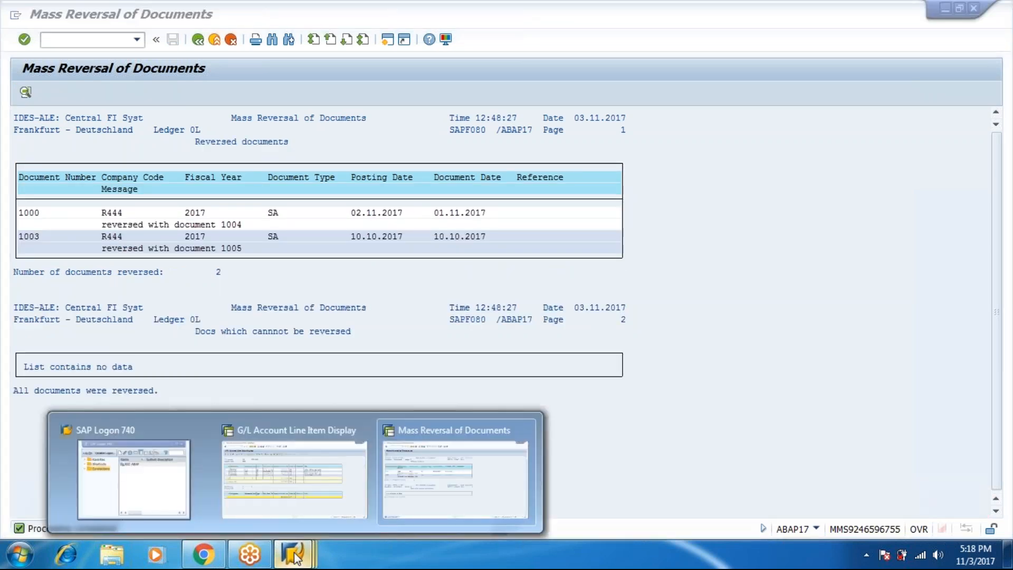
click(271, 486)
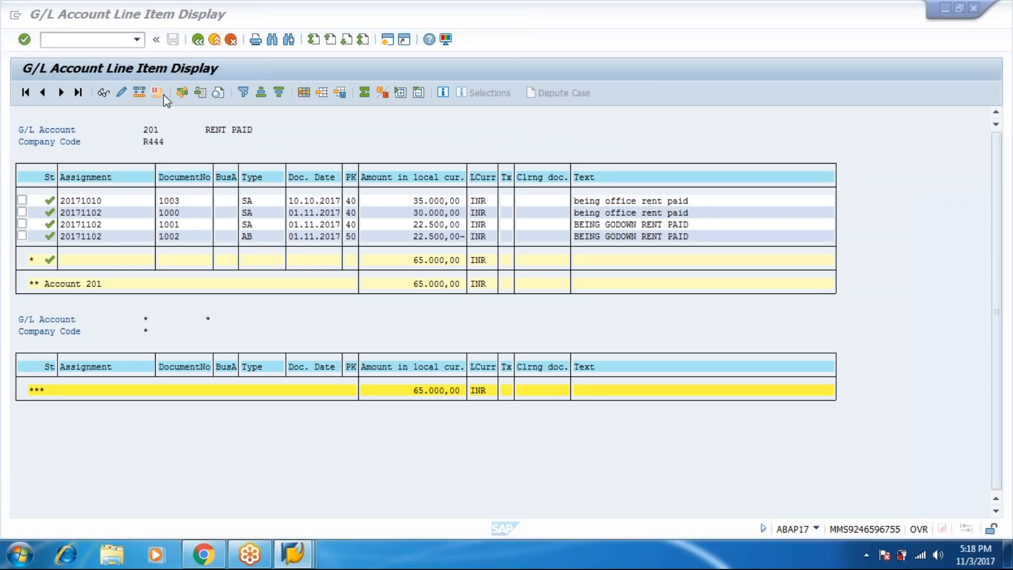
click(201, 41)
click(199, 42)
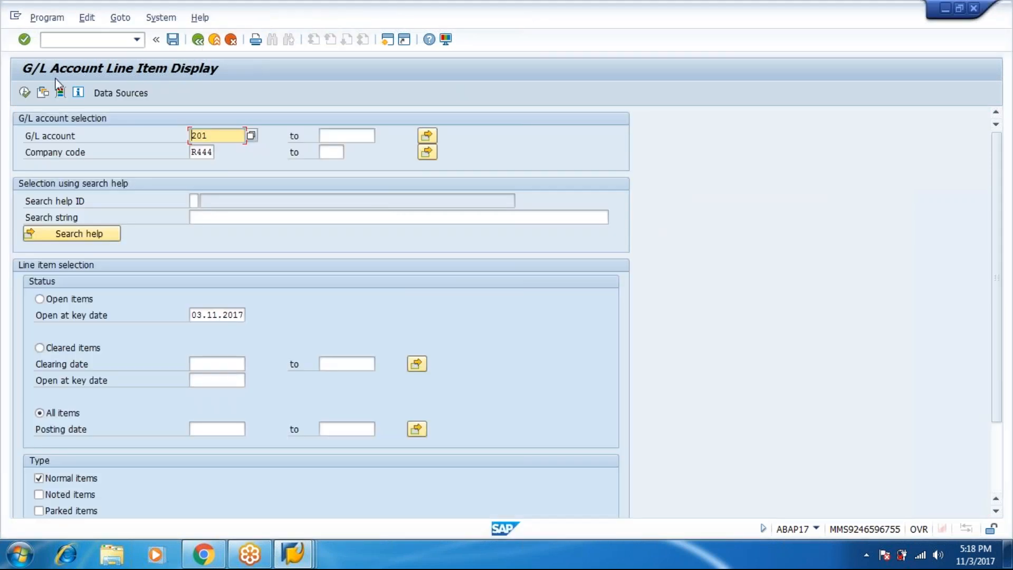
click(24, 94)
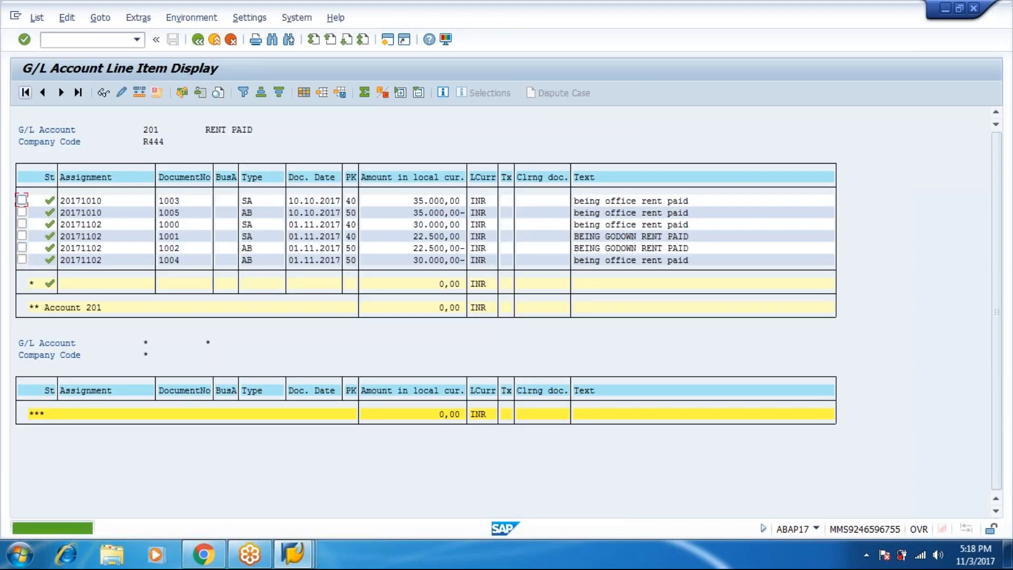
click(890, 281)
click(883, 303)
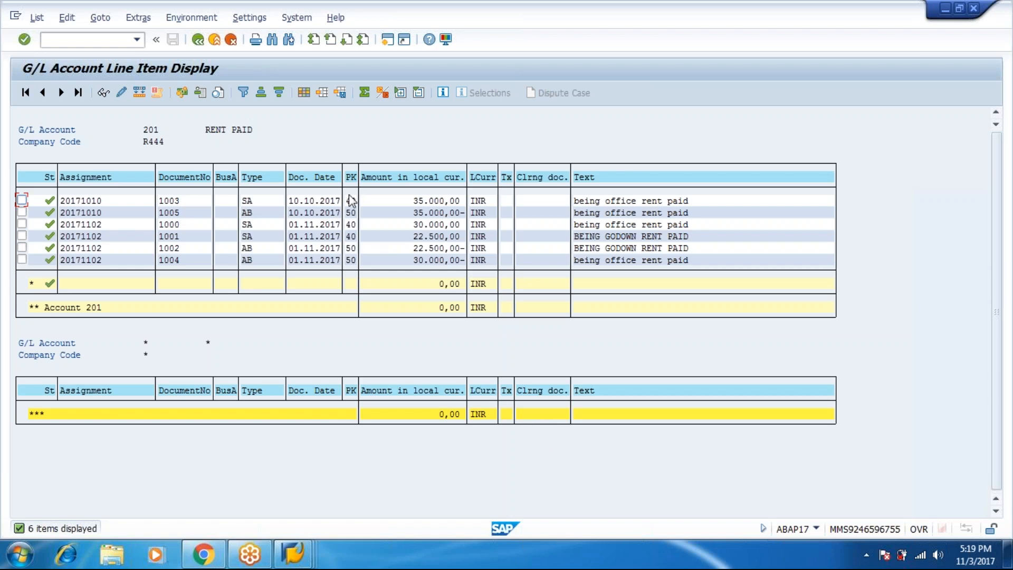
click(203, 40)
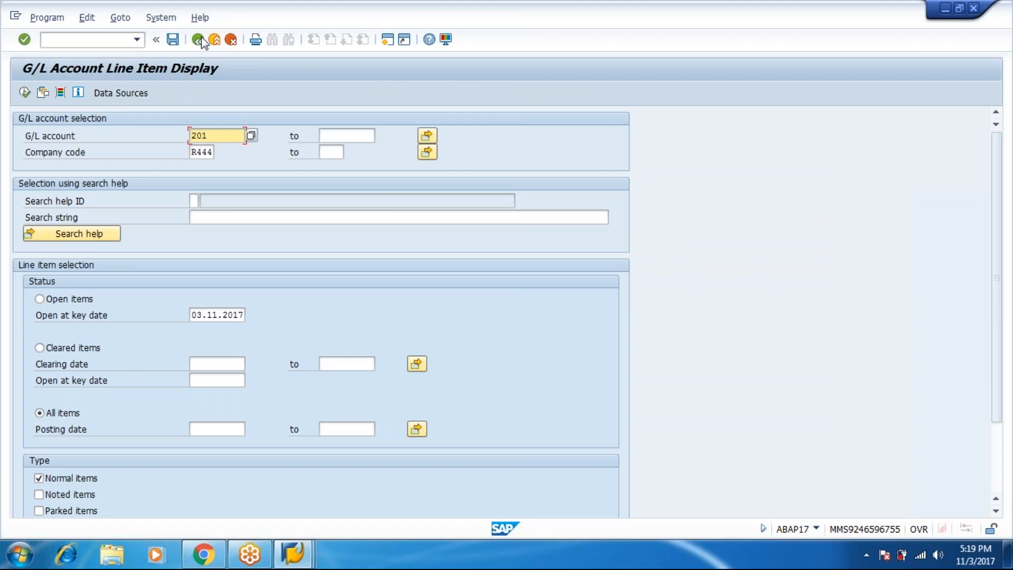
Go back from FBL3N to SAP Easy Access and collapse the menu tree up to Financial Accounting
click(199, 40)
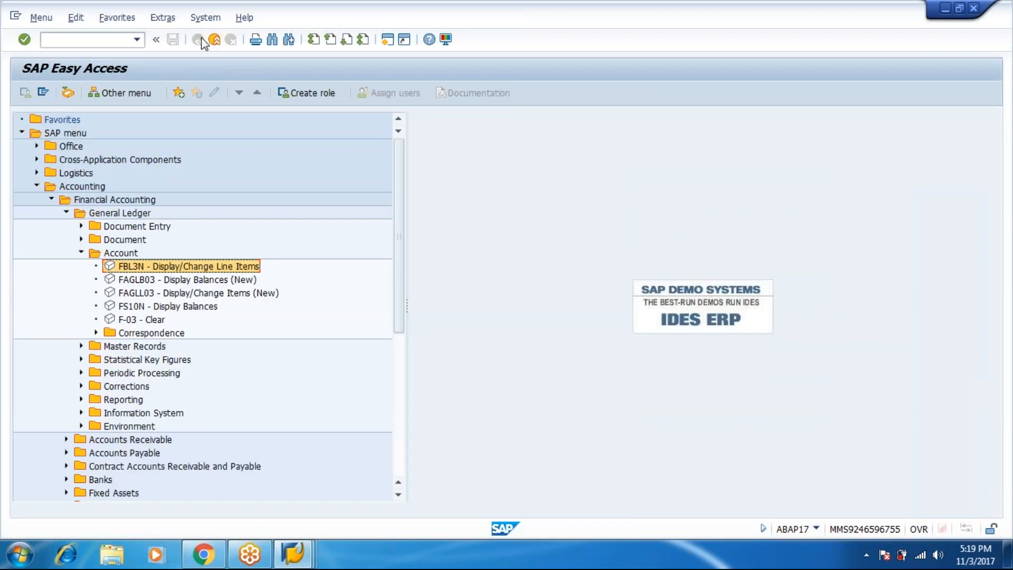
key(Left)
key(Left)
key(Left)
key(Left)
key(Left)
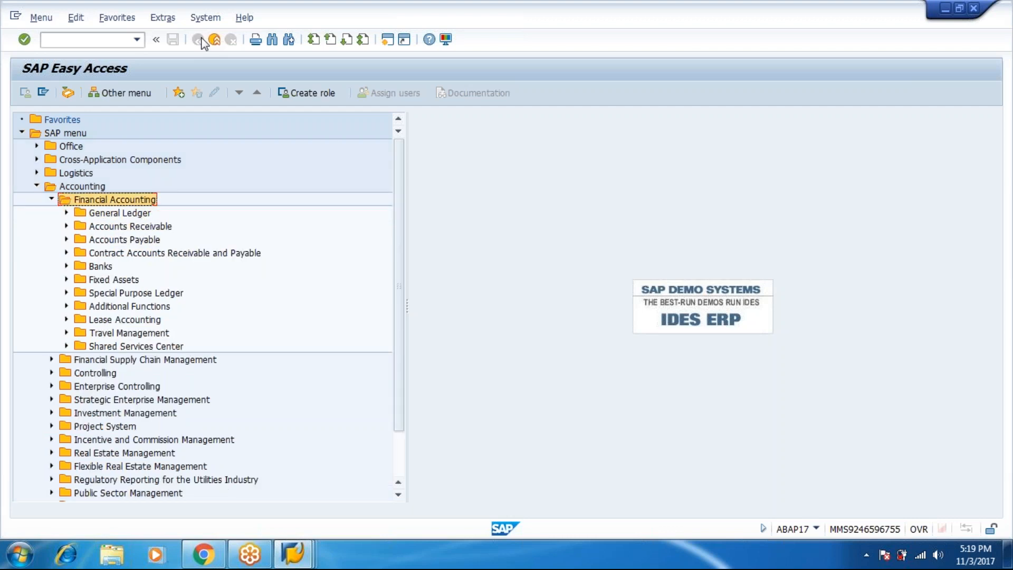
key(Left)
key(Left)
key(Left)
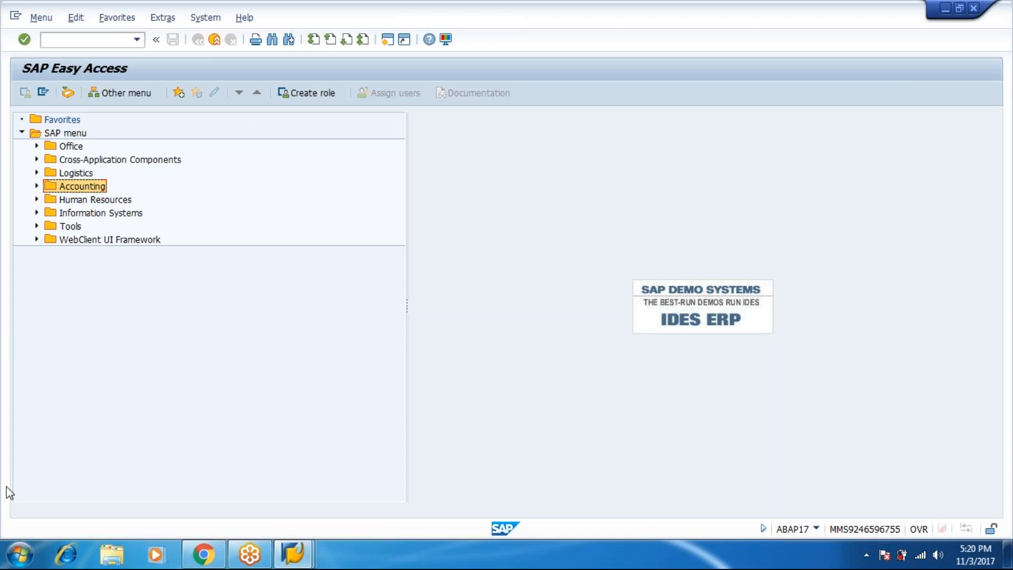
In Chrome, open the '5 Copies Xerox With Spiral Binding' email and browse its SAP NOTES.pdf attachment
click(199, 557)
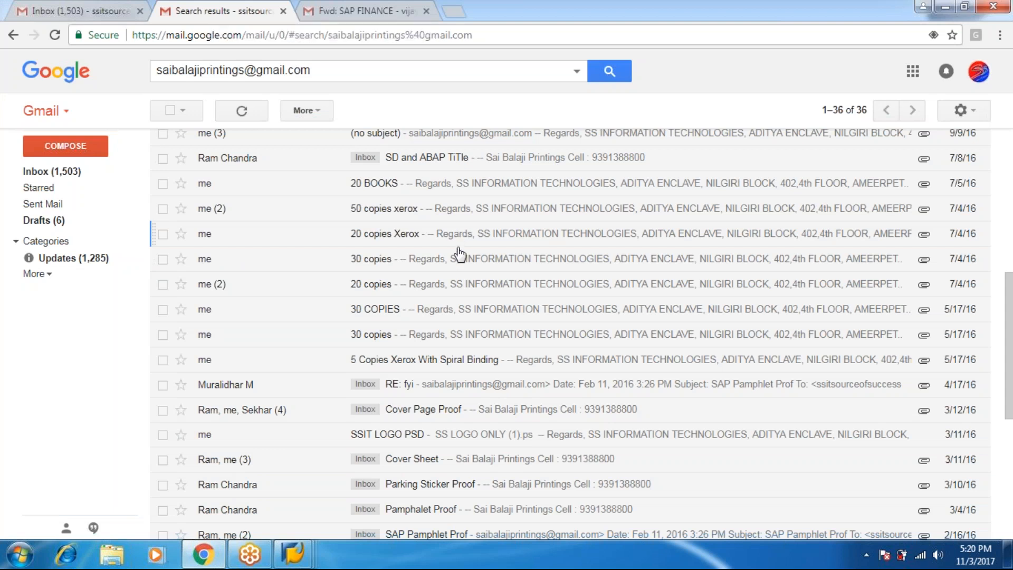
click(454, 360)
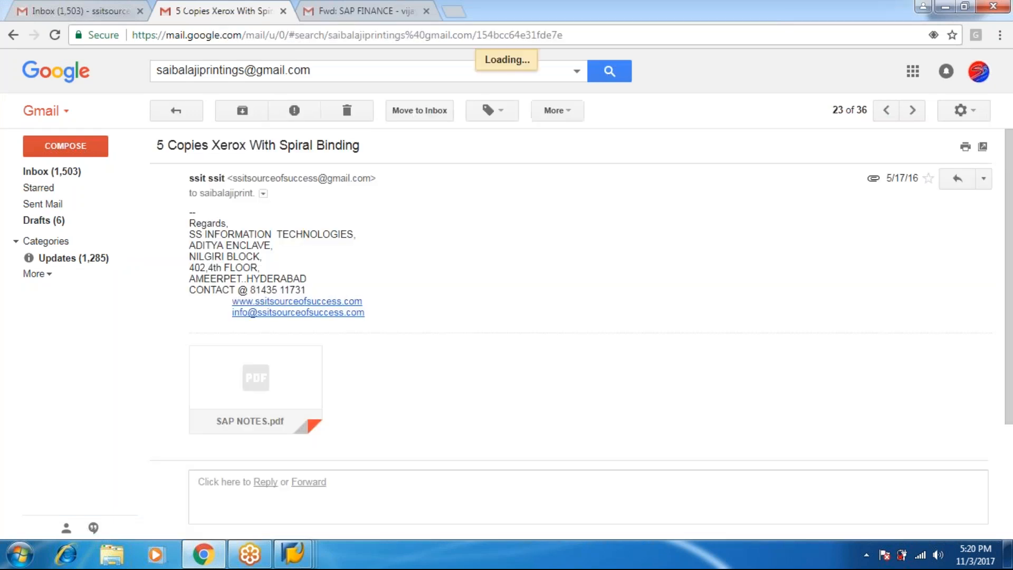
click(308, 359)
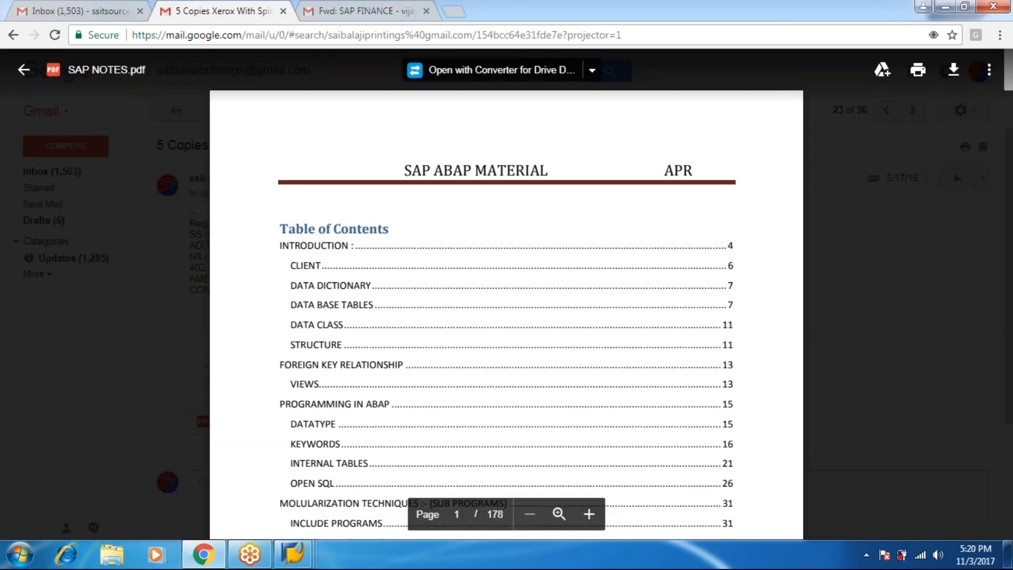
scroll(506, 316, down, 15)
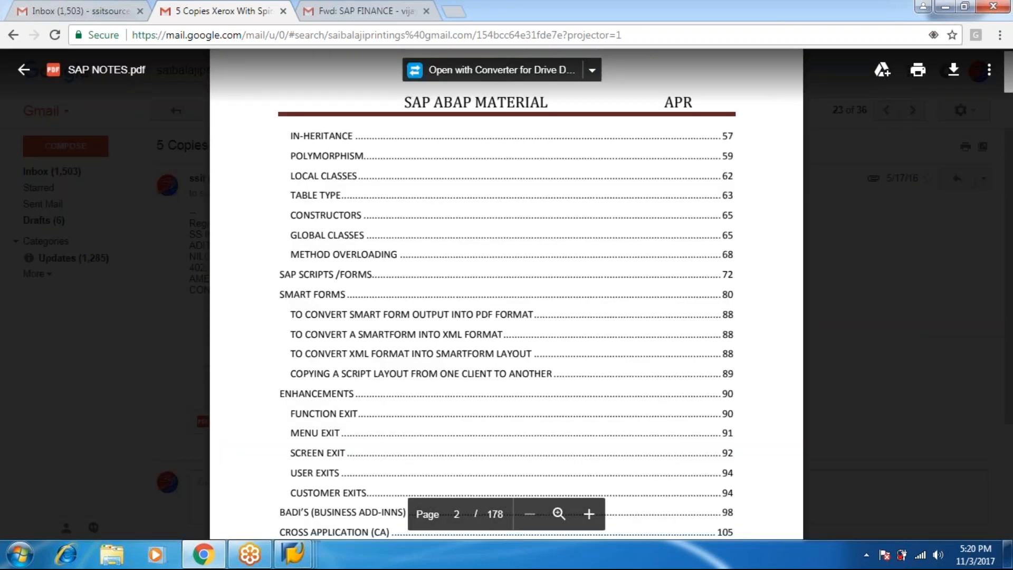
scroll(506, 316, down, 20)
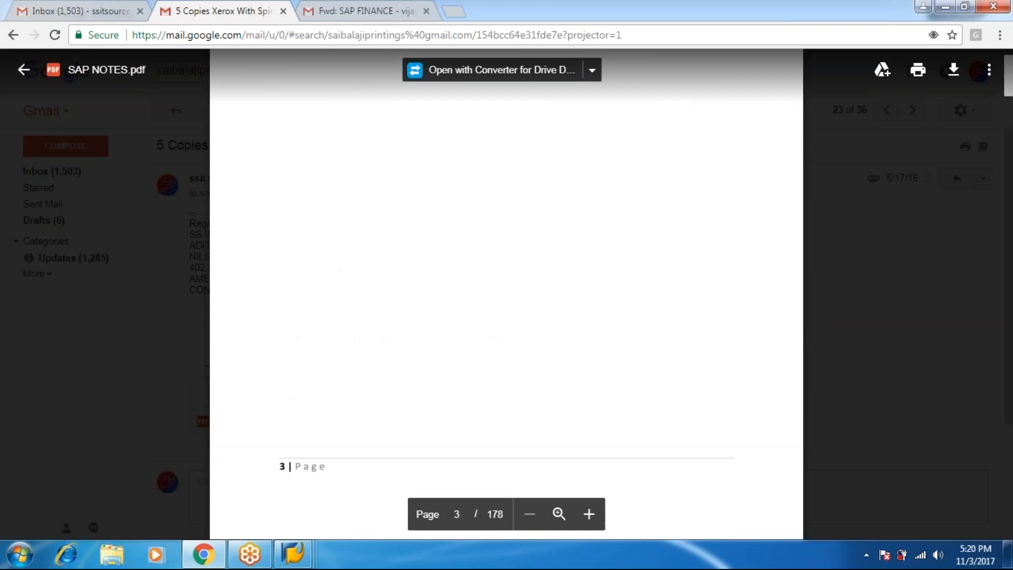
key(Escape)
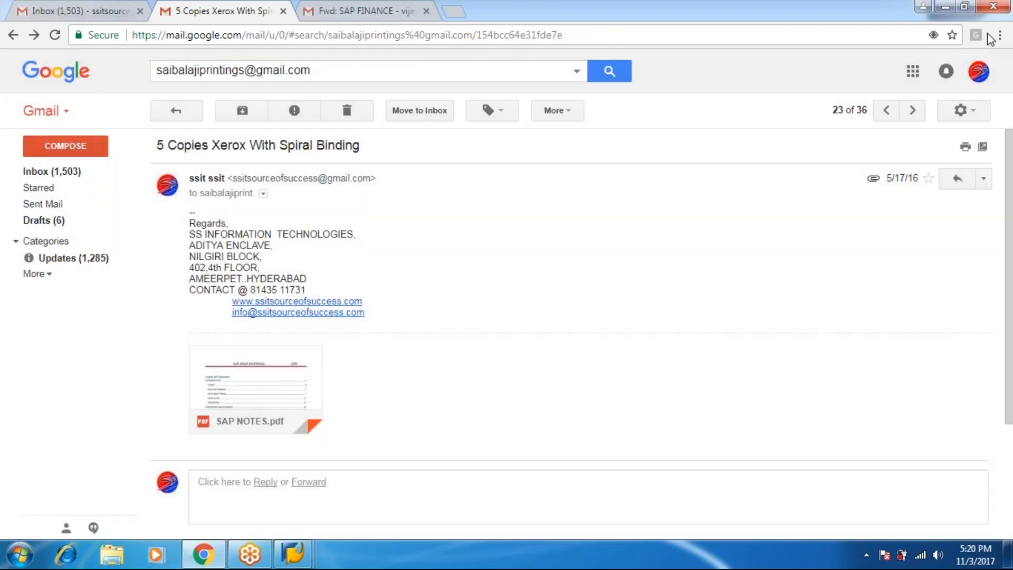
Step through newer emails (copies, 20 BOOKS, SD and ABAP, SD Material) to 'ID Cards Proof'
click(888, 118)
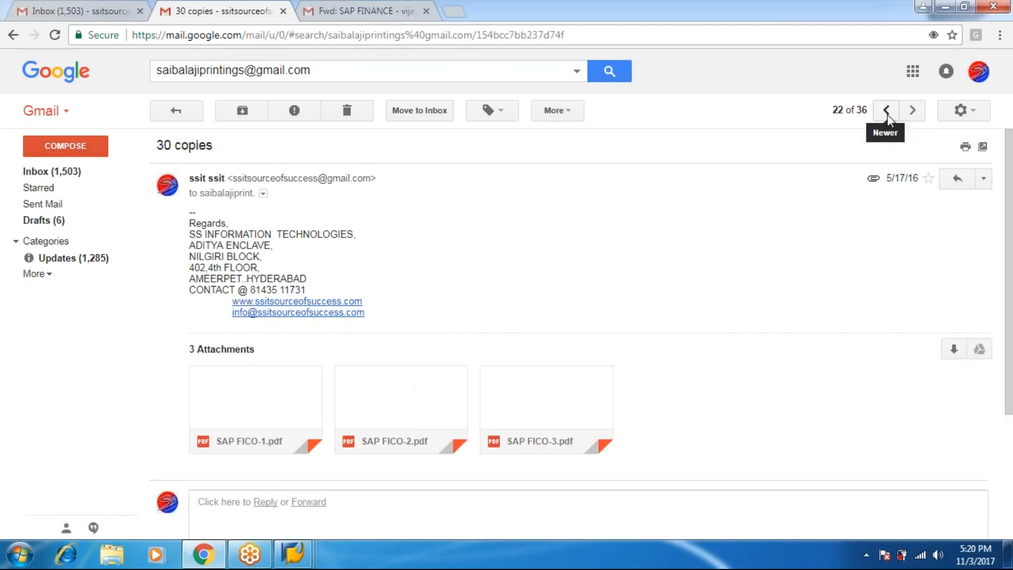
click(887, 118)
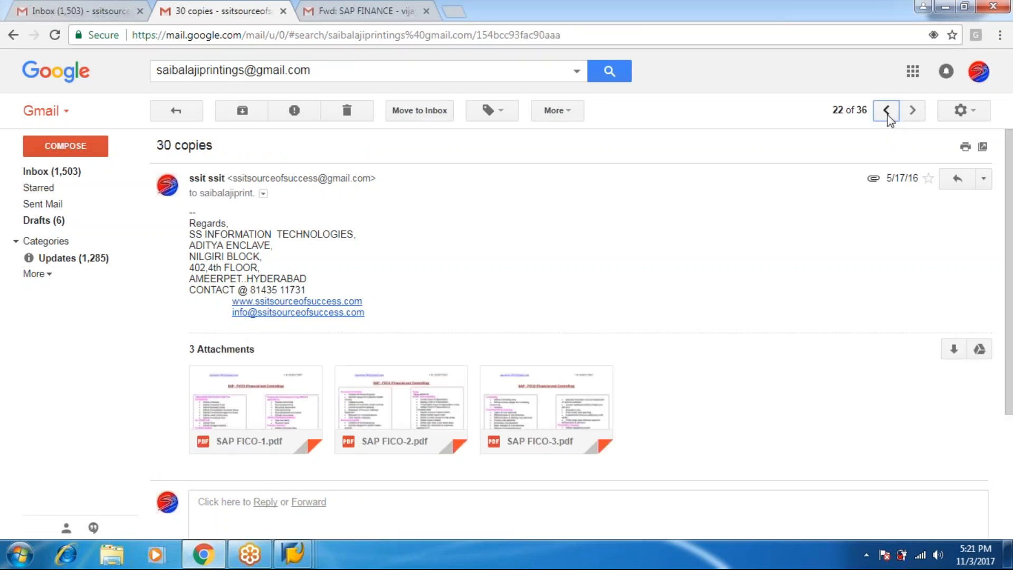
click(887, 118)
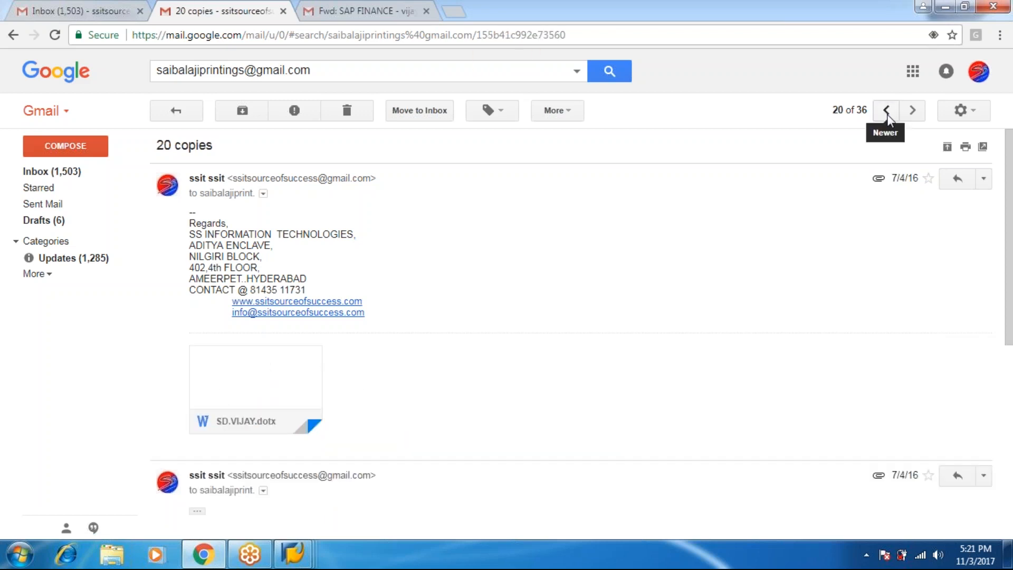
click(888, 118)
click(887, 118)
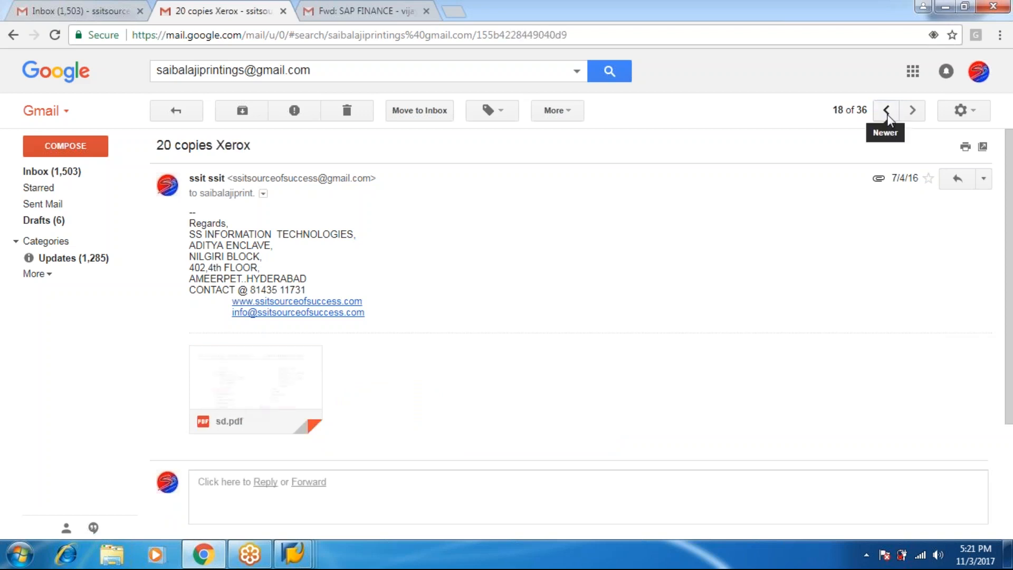
click(888, 118)
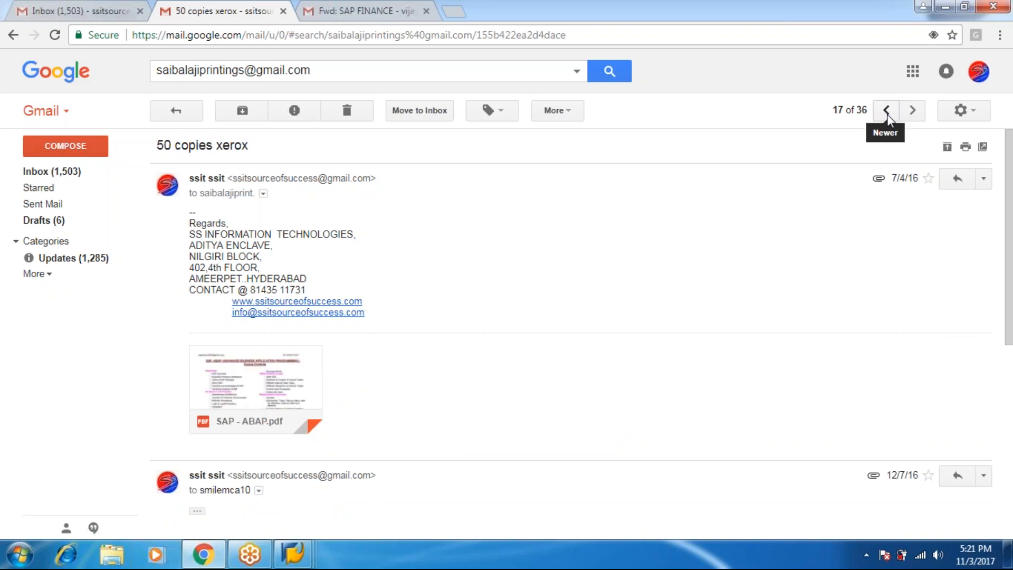
click(887, 118)
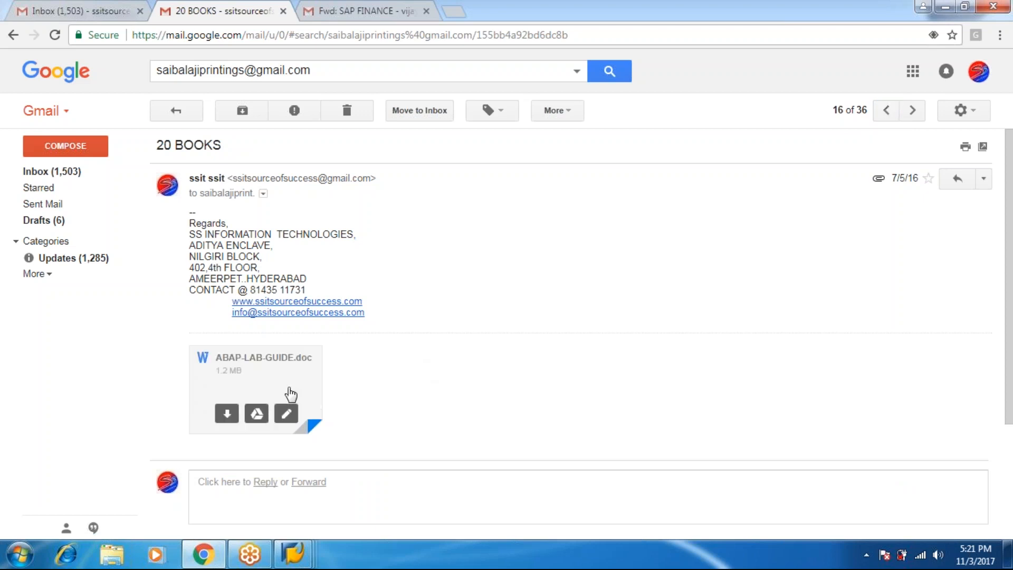
click(887, 118)
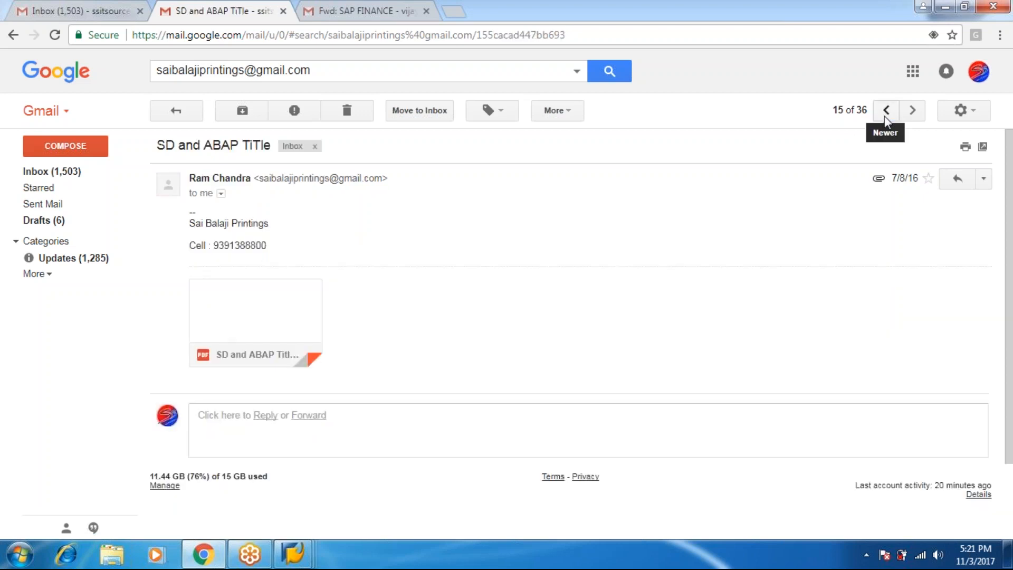
click(886, 117)
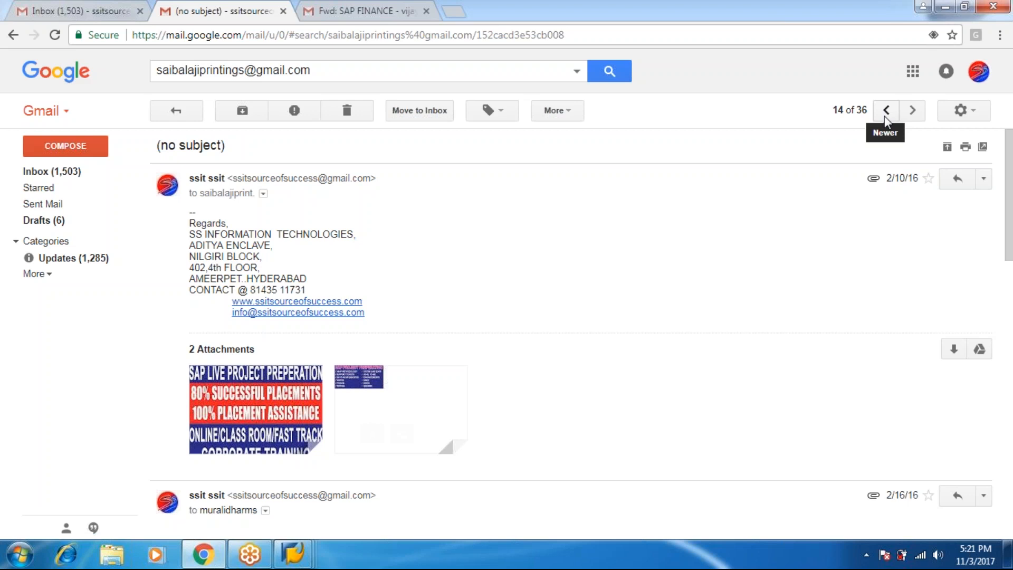
click(885, 117)
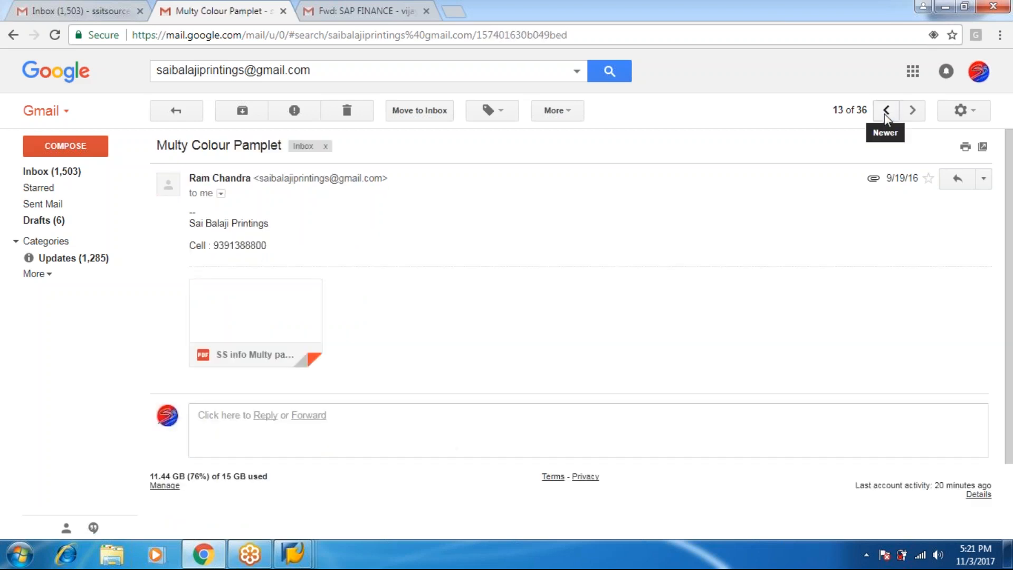
click(885, 117)
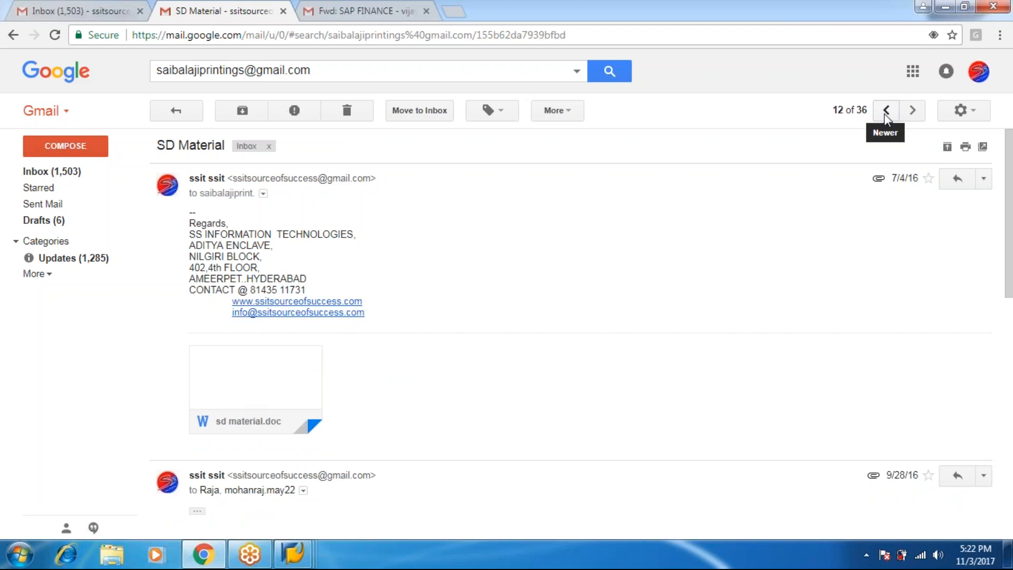
click(885, 117)
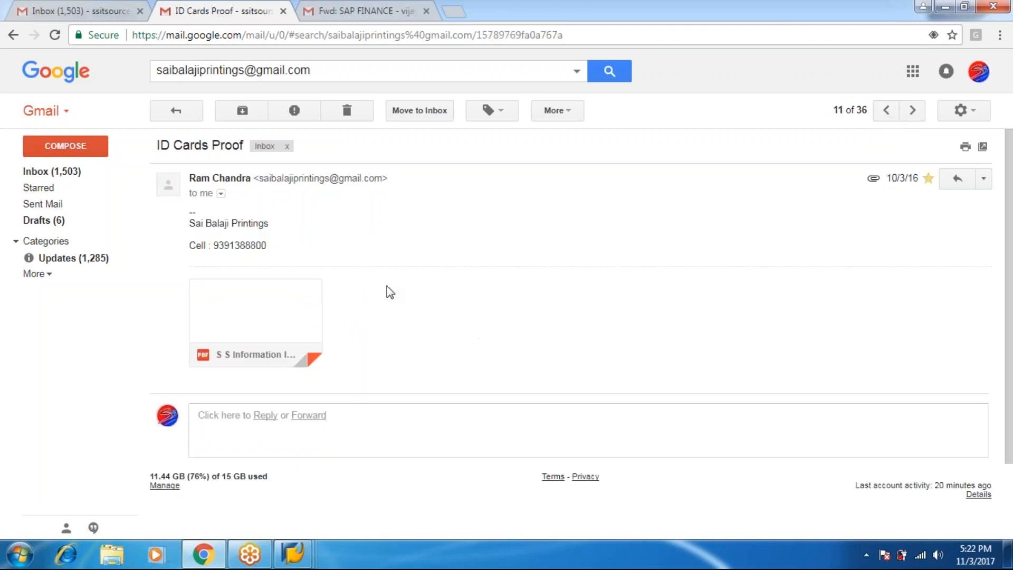
Return to the SD Material email to preview sd material.doc, then move on to ID Cards Proof
click(913, 110)
mouse_move(355, 398)
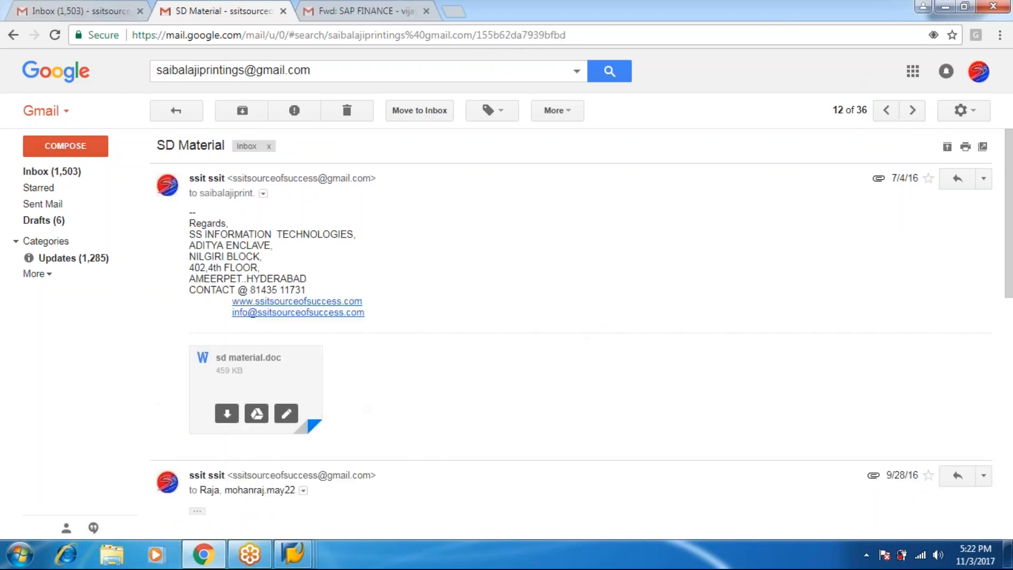
click(285, 385)
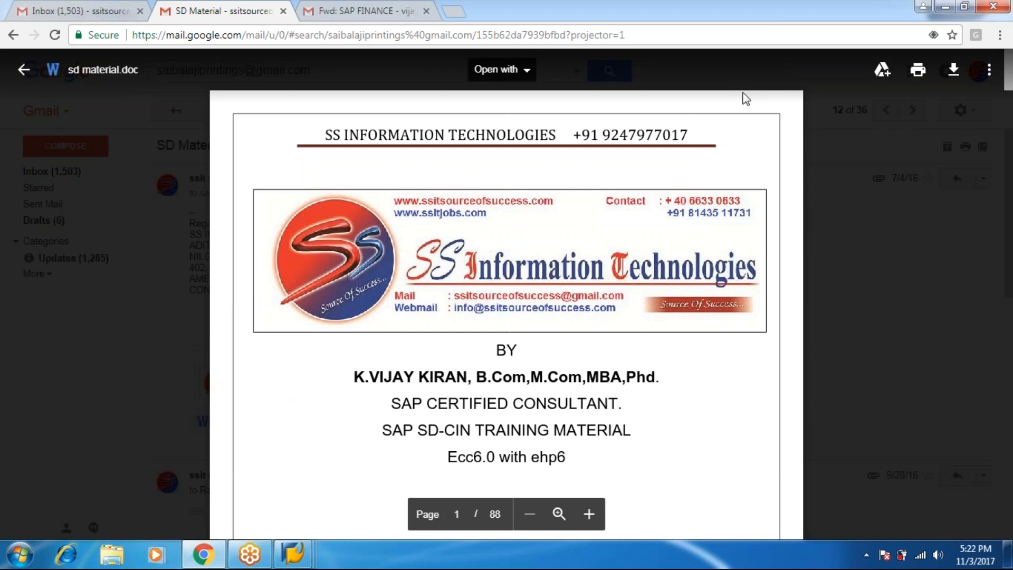
click(859, 87)
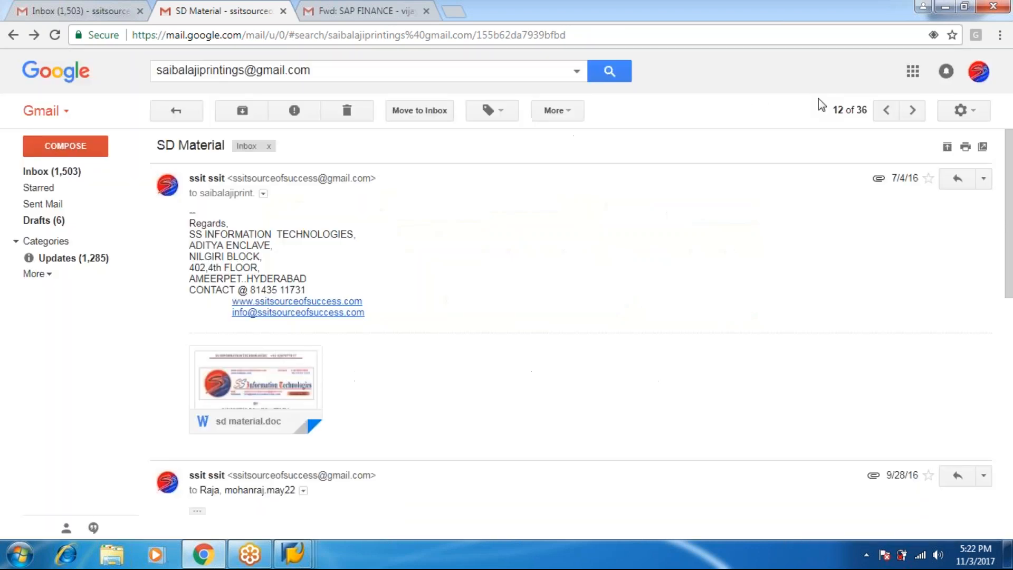
click(885, 110)
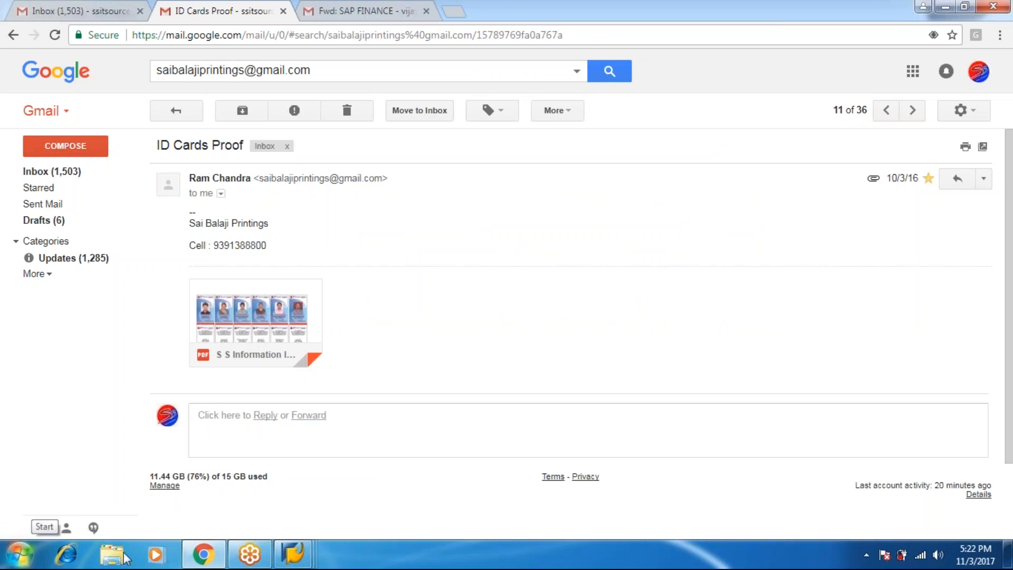
Back in SAP Easy Access, expand Accounting > Financial Accounting > General Ledger > Document Entry and select F-65
mouse_move(305, 564)
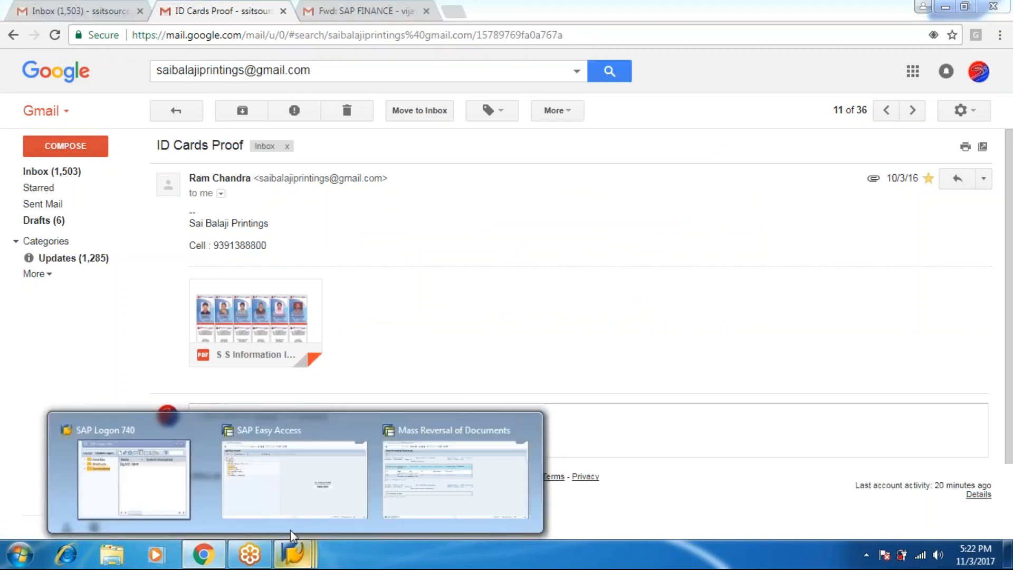
click(278, 464)
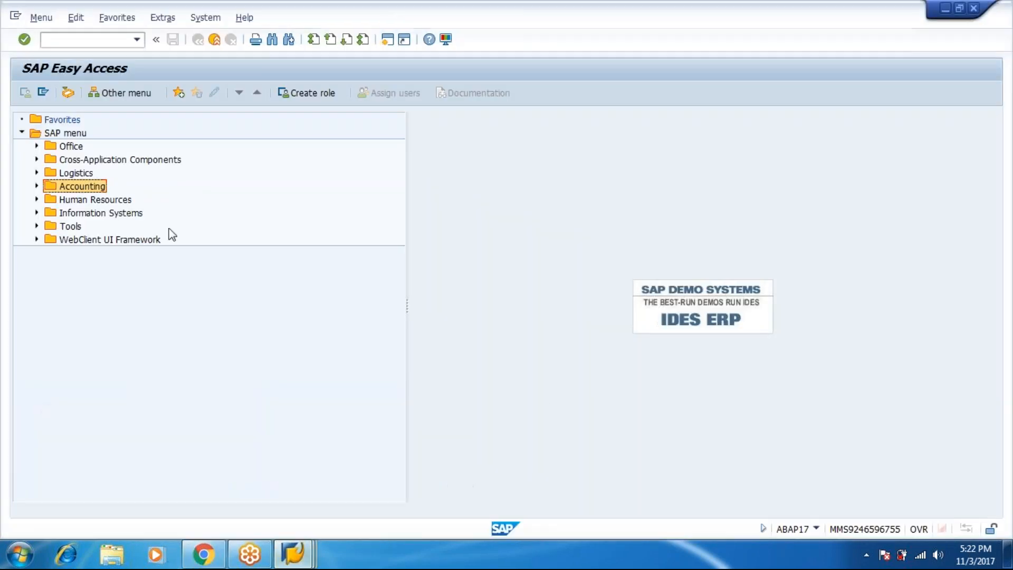
click(34, 185)
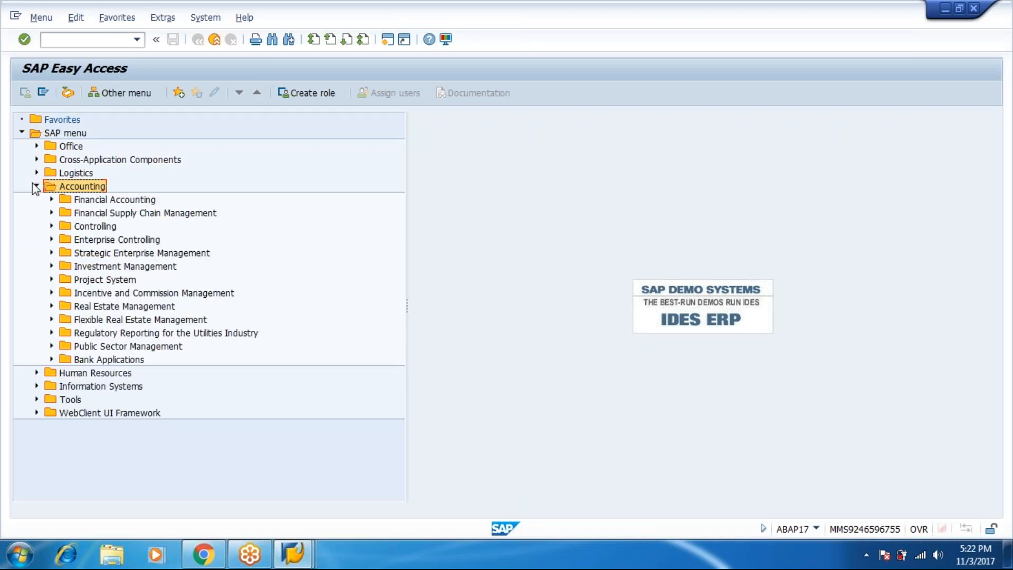
click(51, 200)
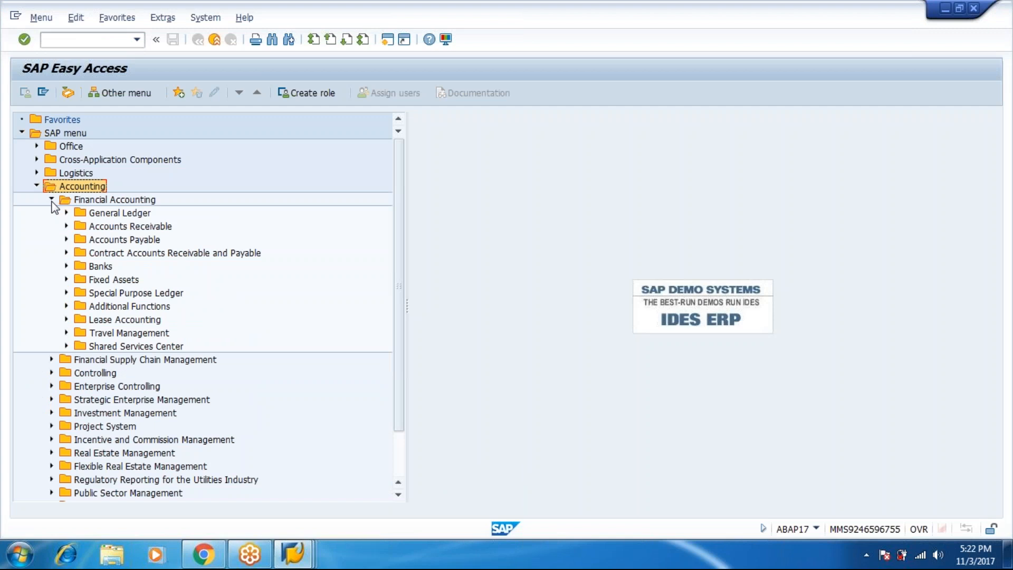
click(66, 213)
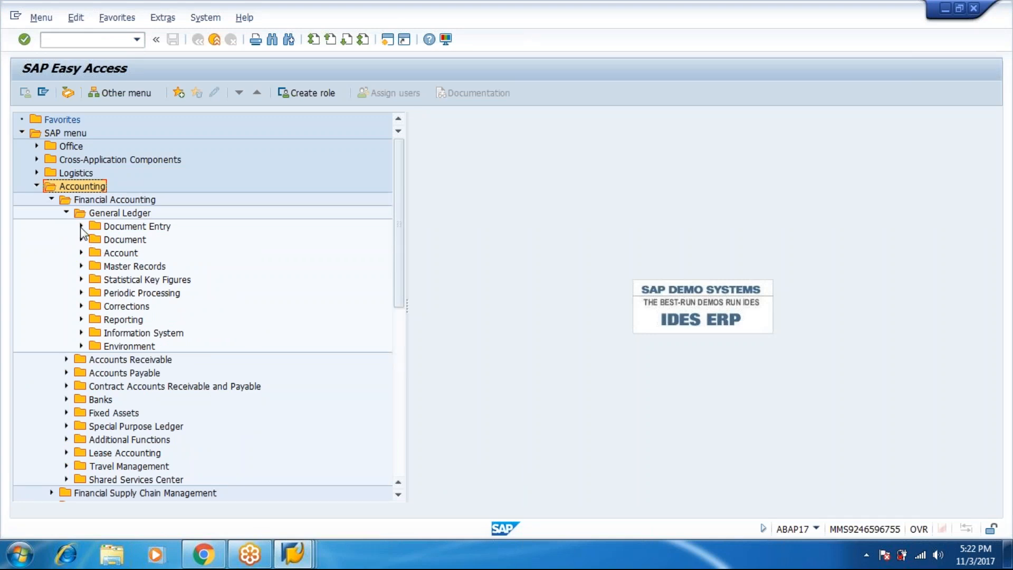
click(81, 227)
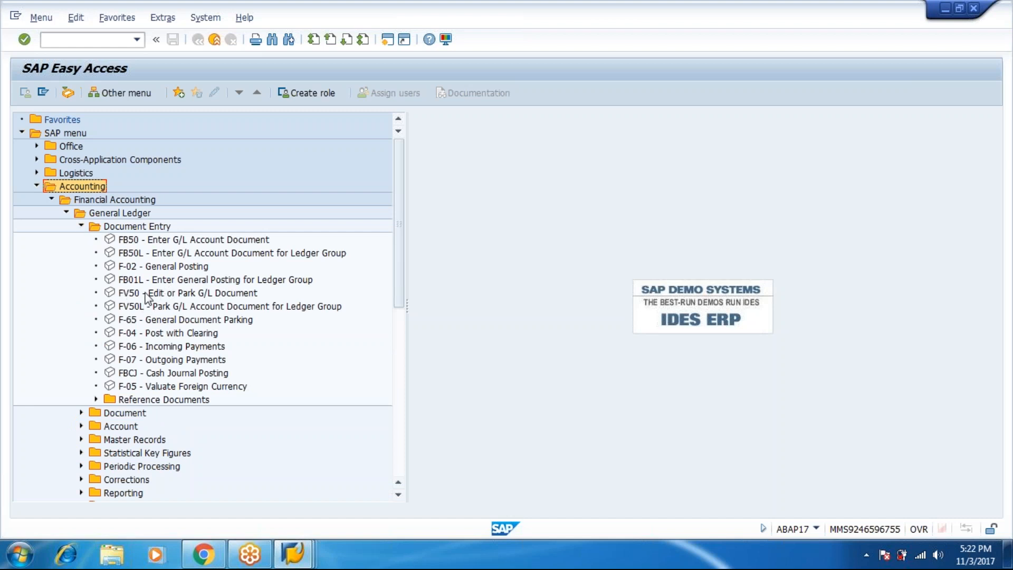
click(175, 321)
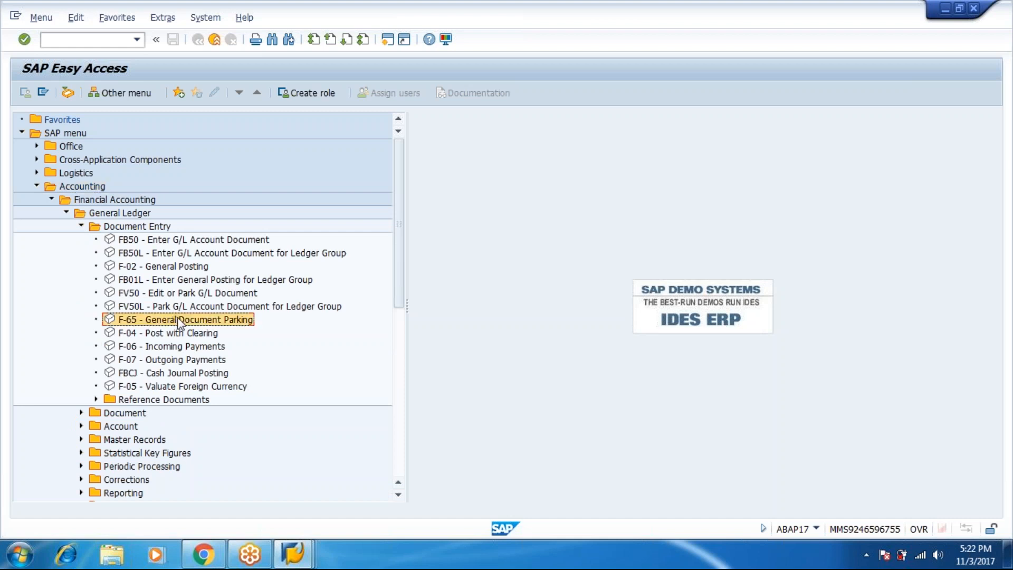
Start F-65 General Document Parking with document date 03.11.2017
double_click(196, 324)
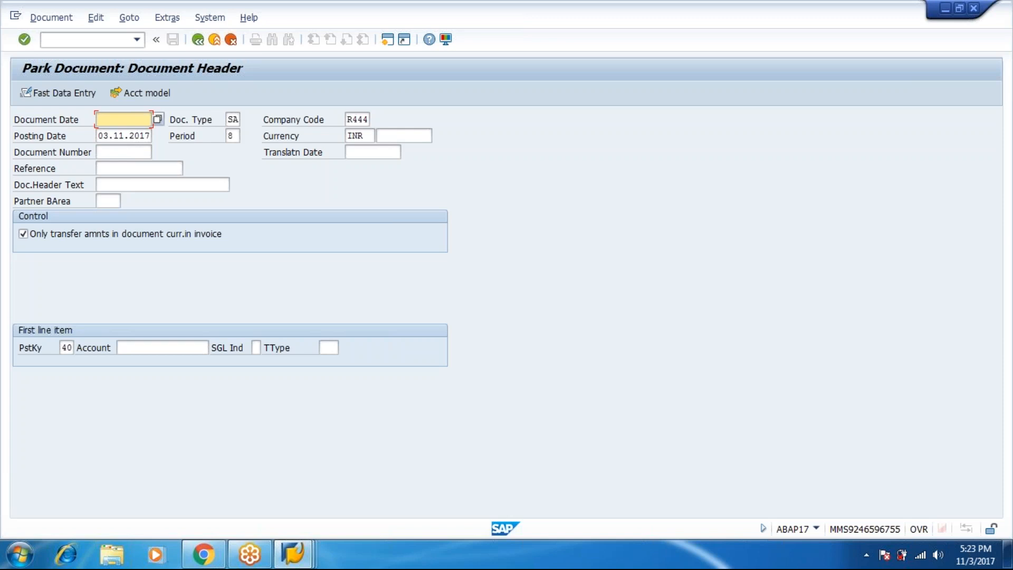
text(0)
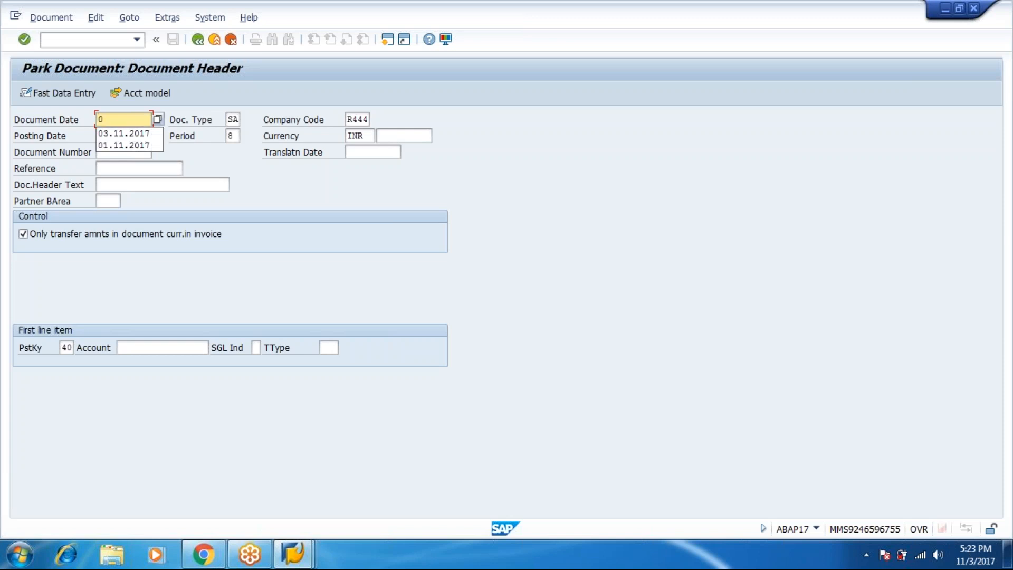
text(3.1)
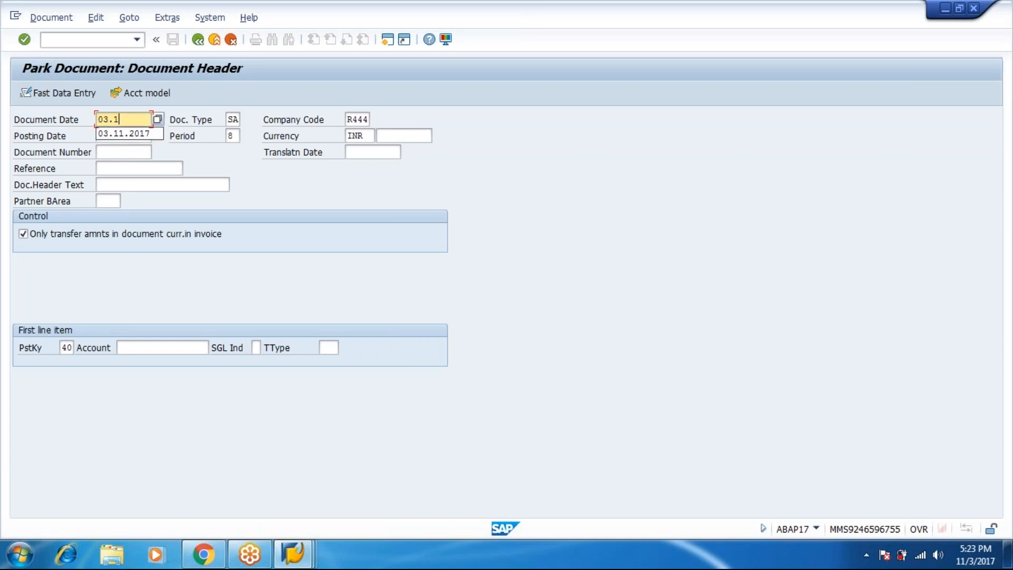
text(1.2017)
key(Tab)
key(Tab)
key(Tab)
key(Tab)
key(Tab)
key(Tab)
key(Tab)
key(Tab)
key(Tab)
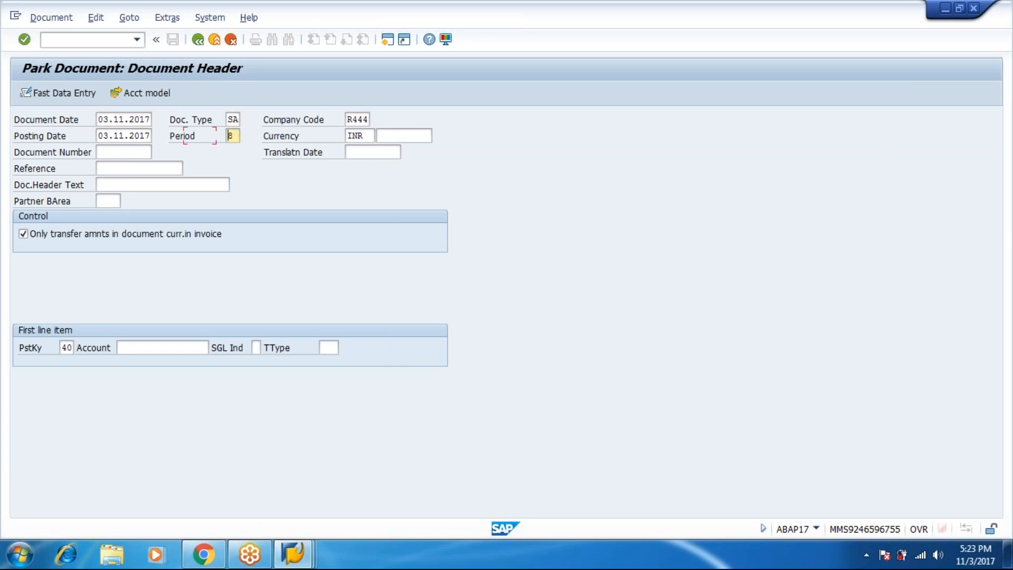
key(Tab)
key(Tab)
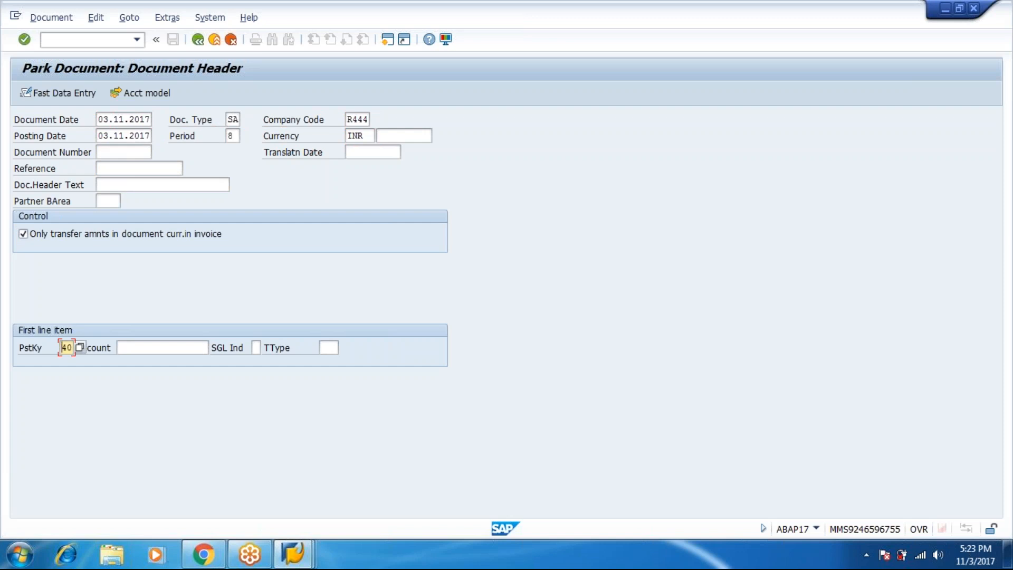
Look up R444's G/L accounts and put account 201 RENT PAID on the first line
click(197, 346)
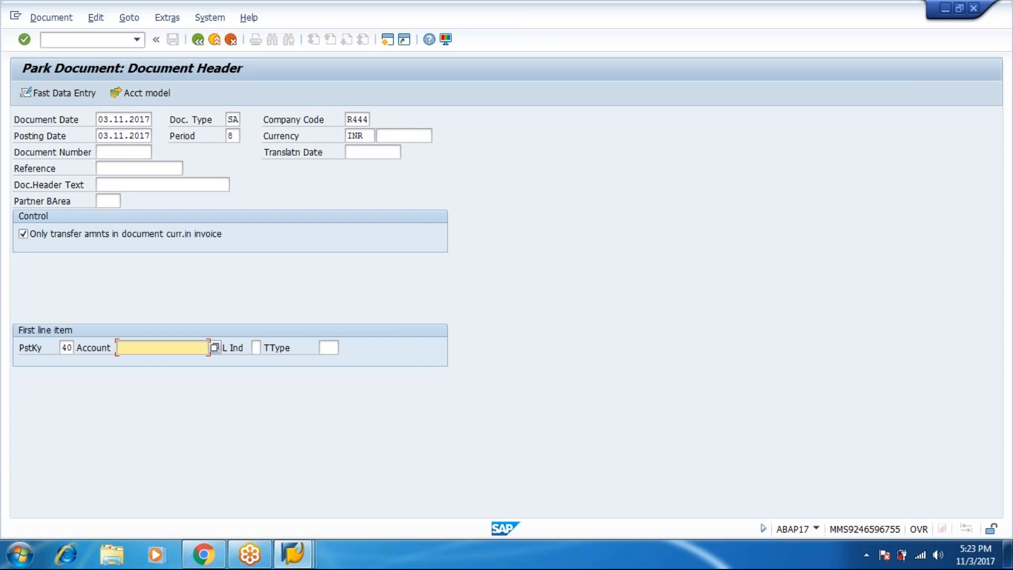
key(F4)
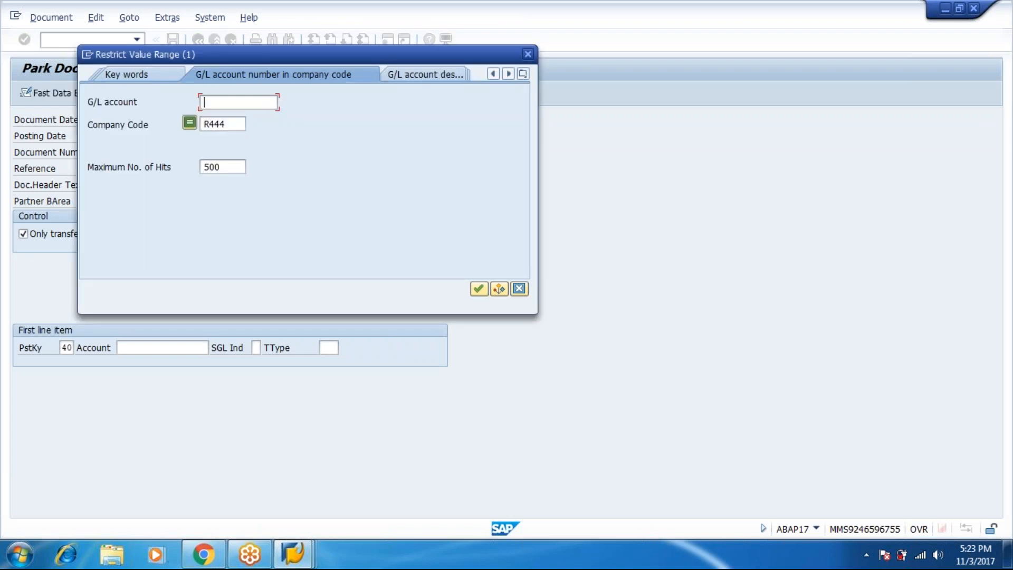
click(478, 288)
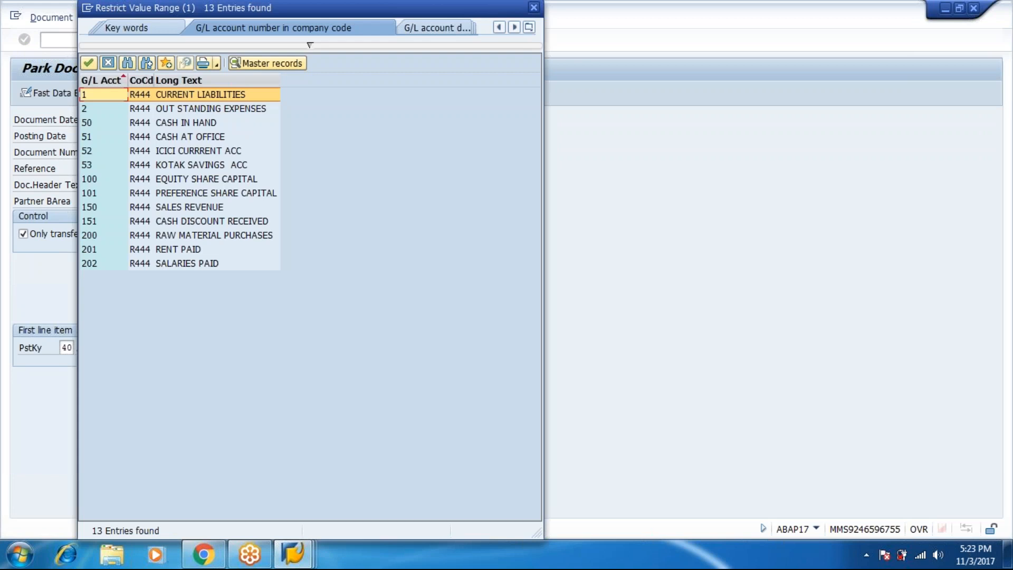
click(181, 249)
double_click(181, 249)
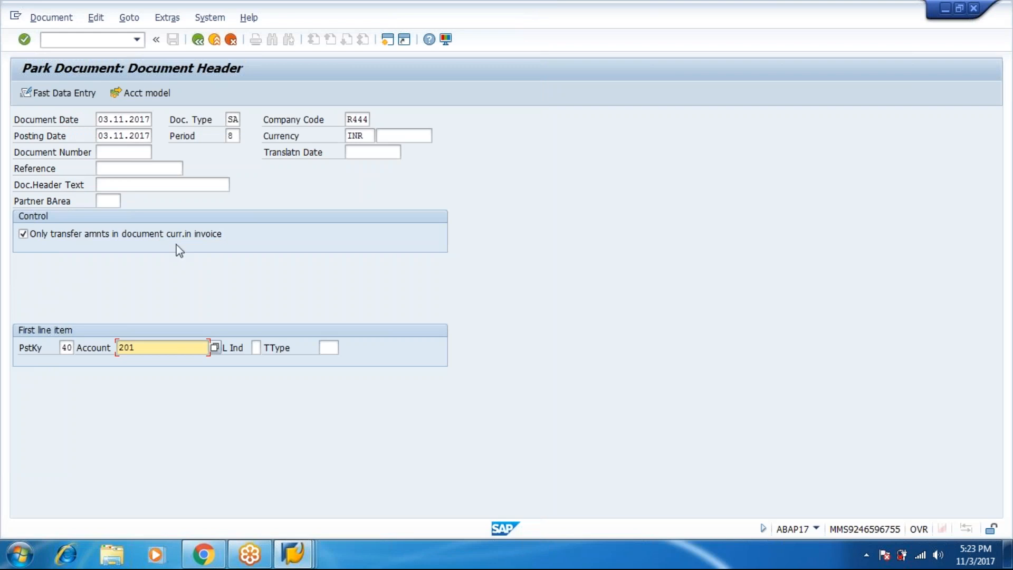
Give the rent line amount 30000 and text 'being rent has to pay', then park the document
click(25, 40)
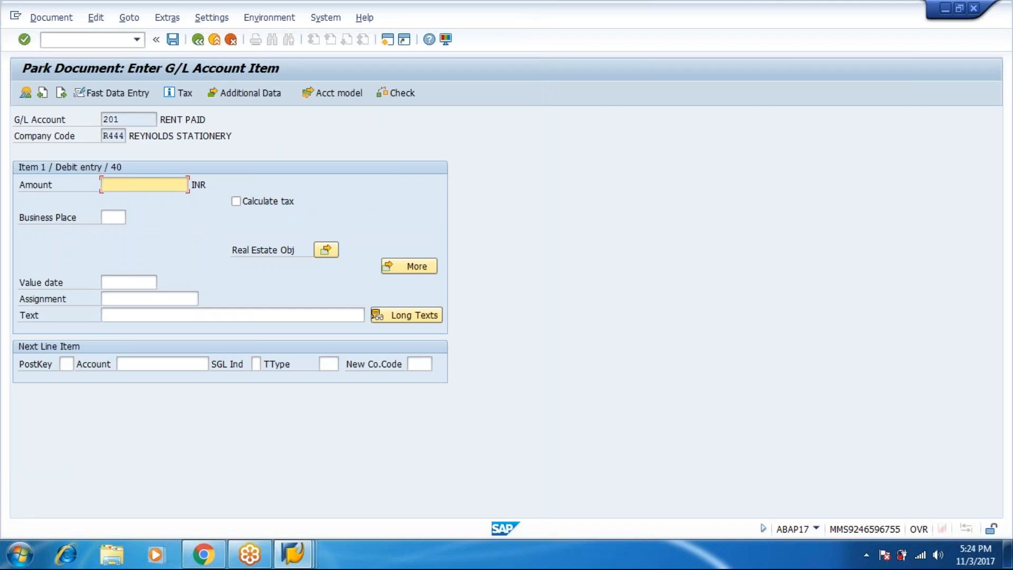
text(30000)
key(Tab)
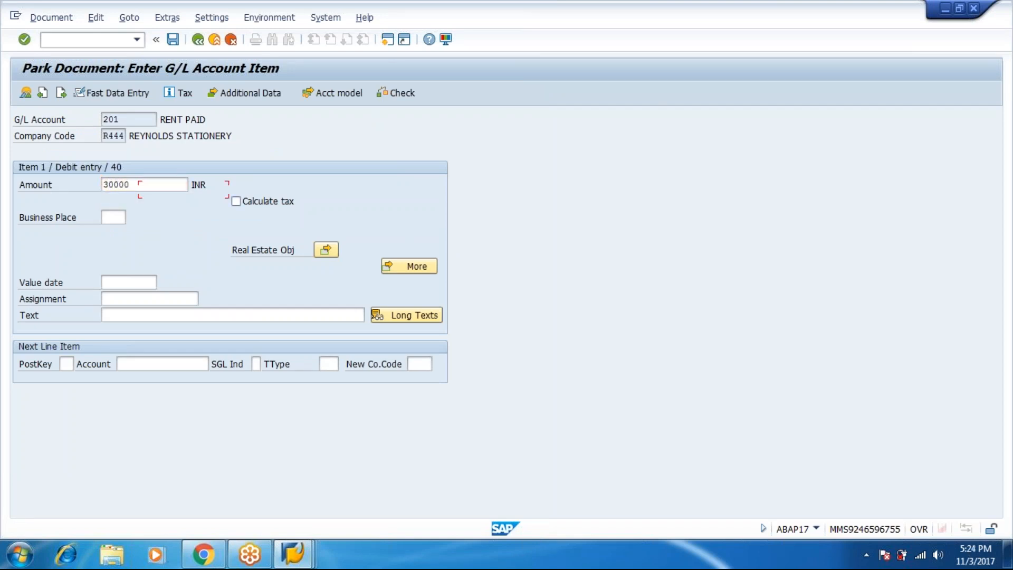
key(Tab)
key(Tab)
key(Tab)
key(Tab)
text(being rent)
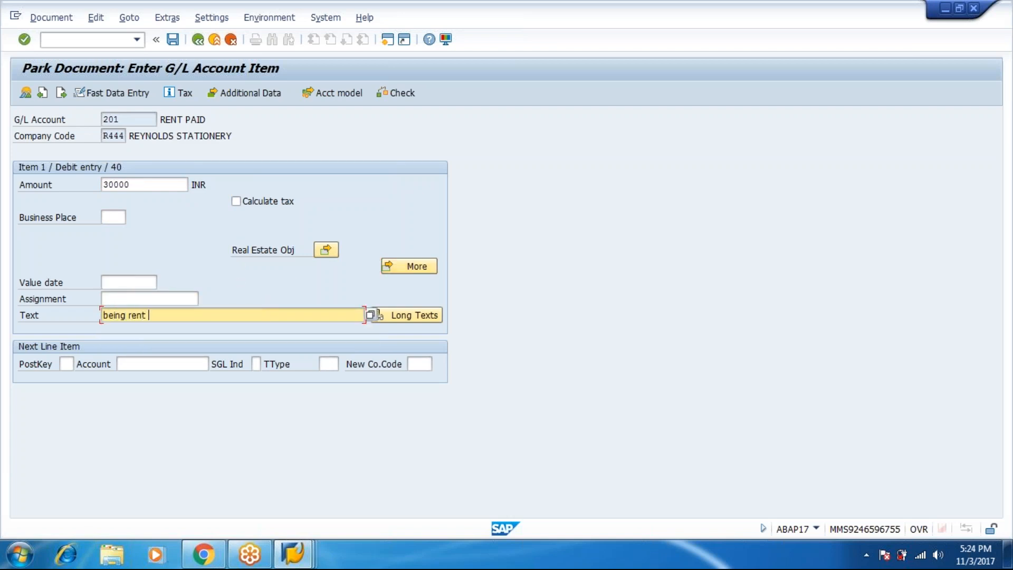
text( has to pay)
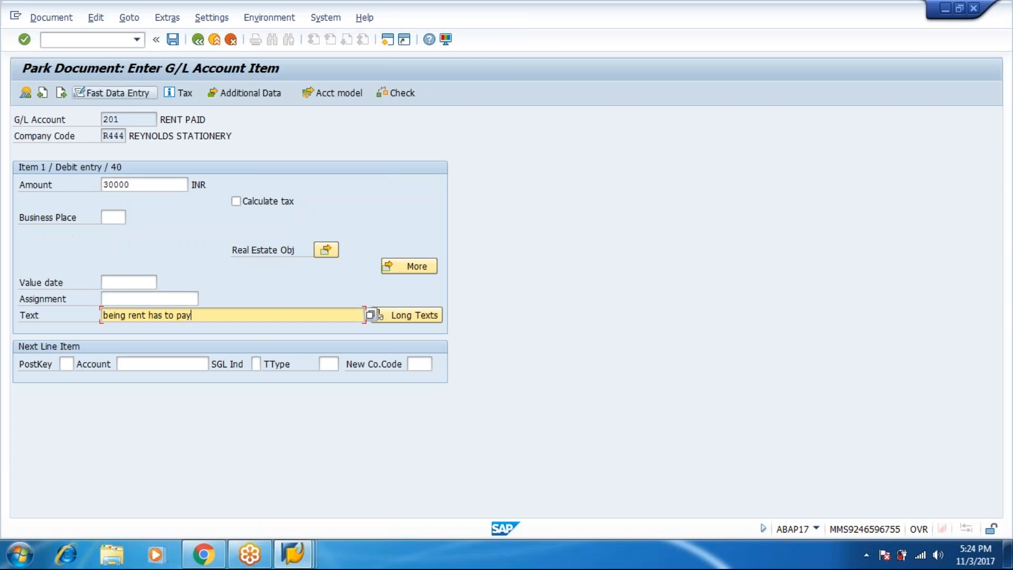
click(51, 18)
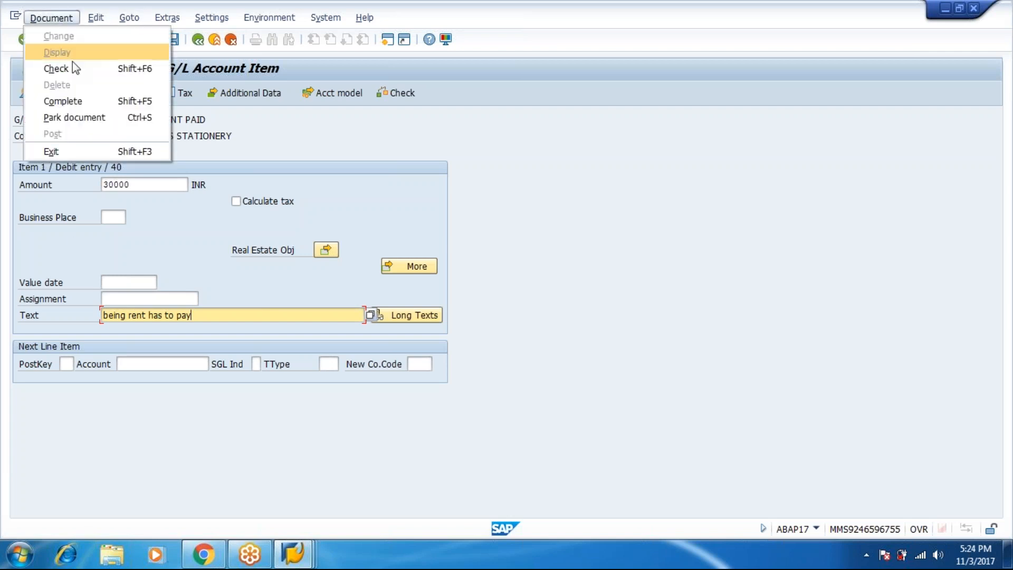
click(82, 121)
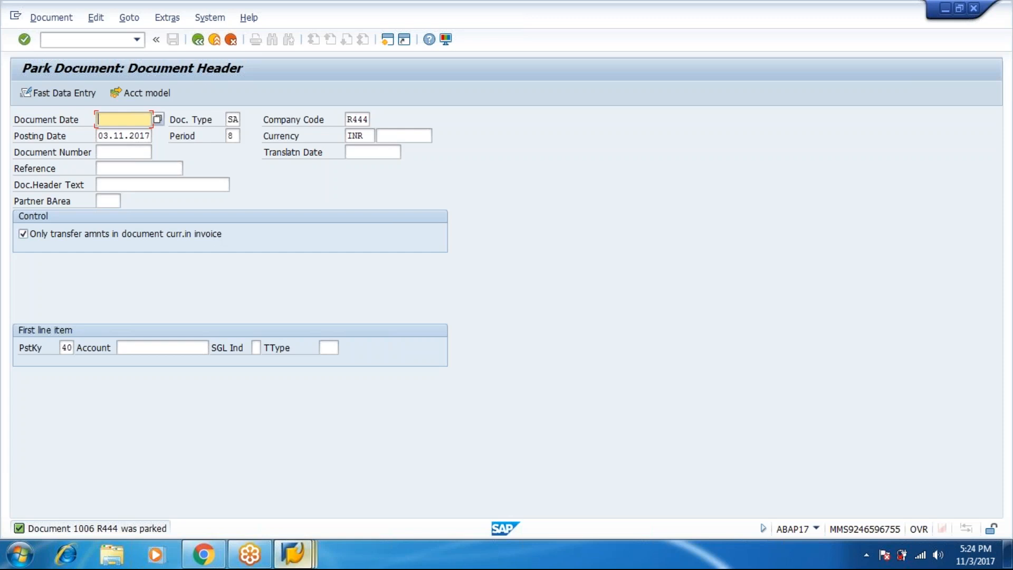
Leave the Mass Reversal report for SAP Easy Access and expand the General Ledger Account transactions
mouse_move(293, 554)
click(395, 482)
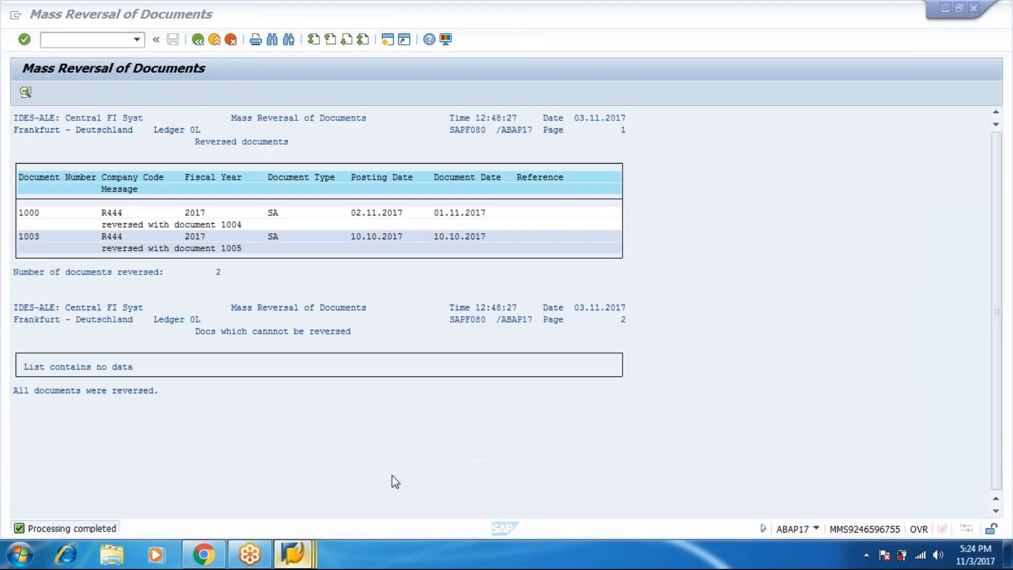
click(198, 39)
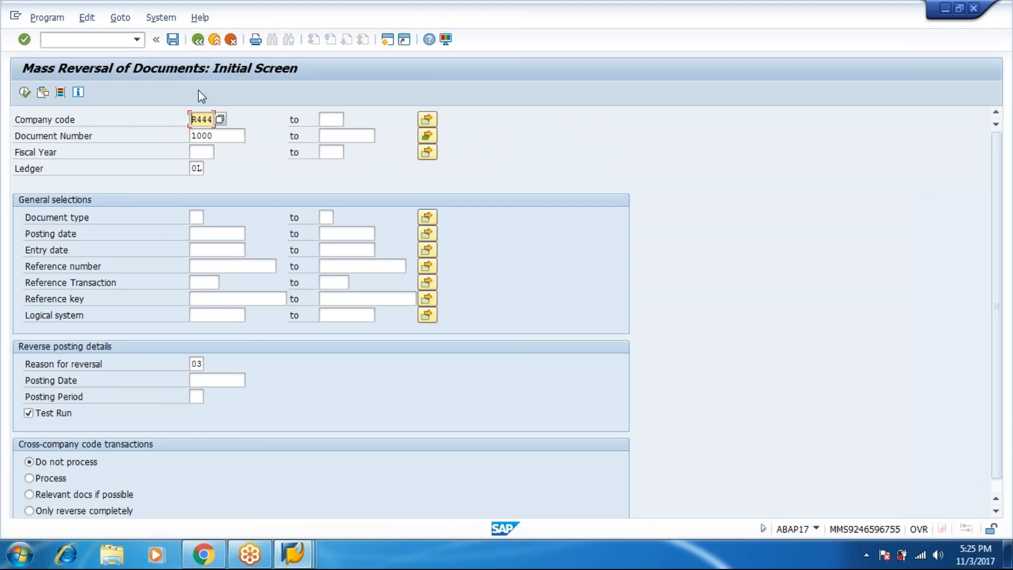
click(201, 39)
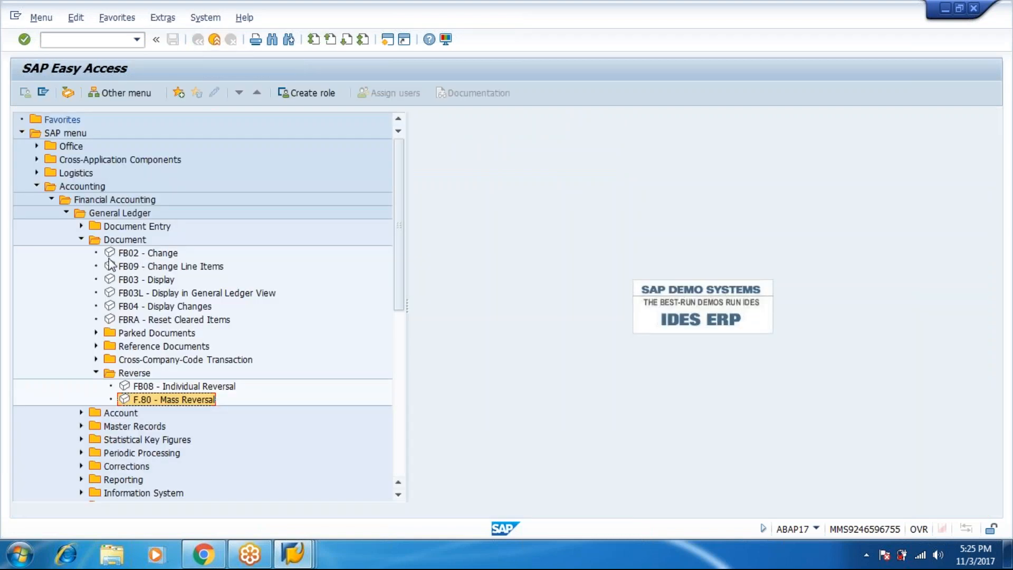
click(81, 240)
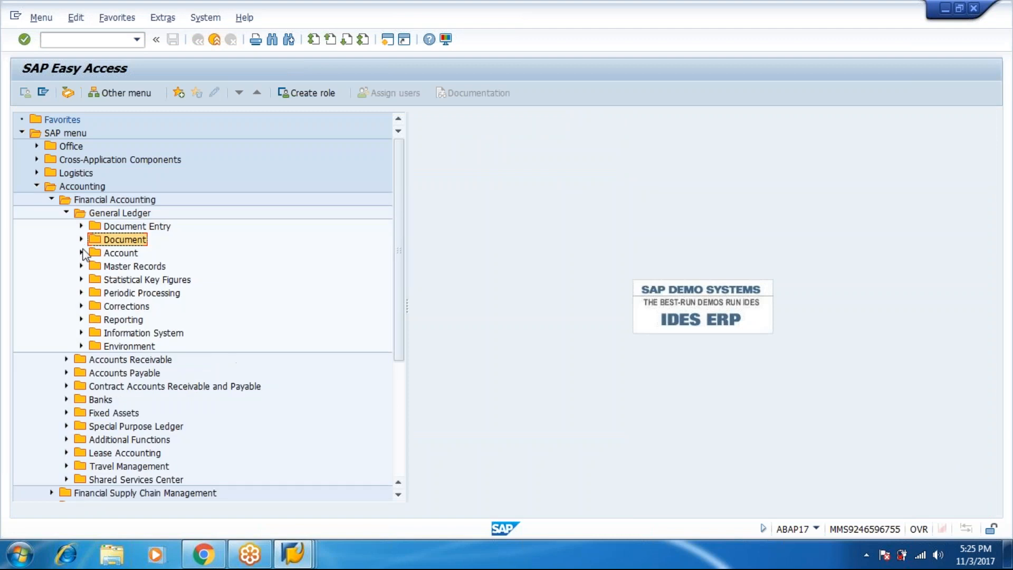
click(82, 253)
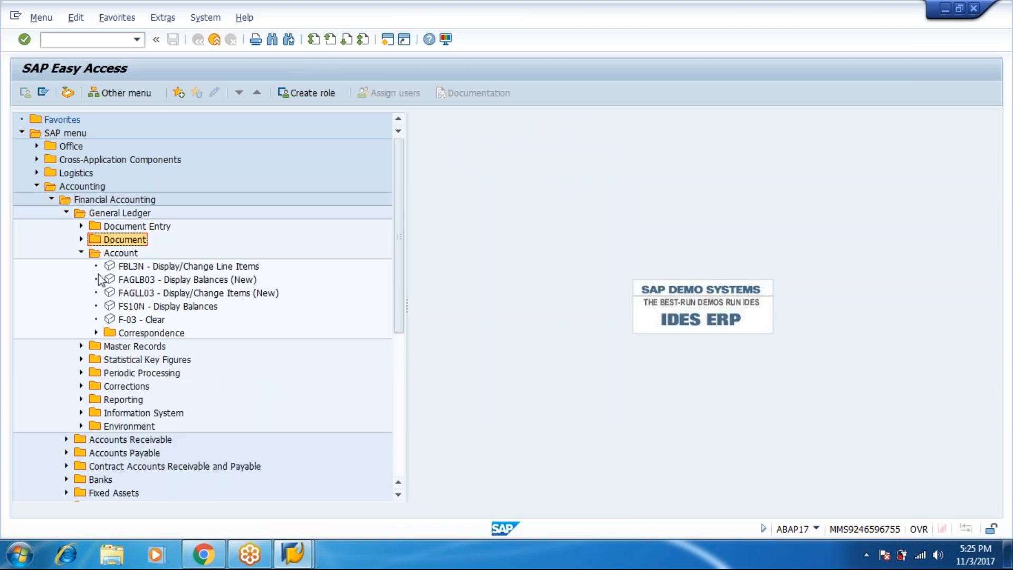
Run FBL3N for account 201 in R444 with All items selected to show parked document 1006
double_click(151, 270)
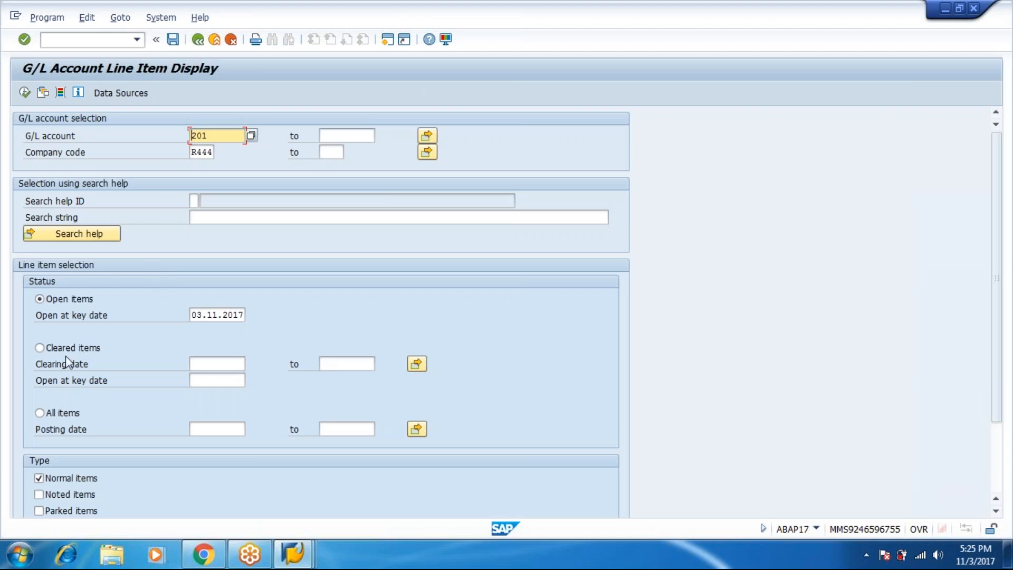
click(48, 416)
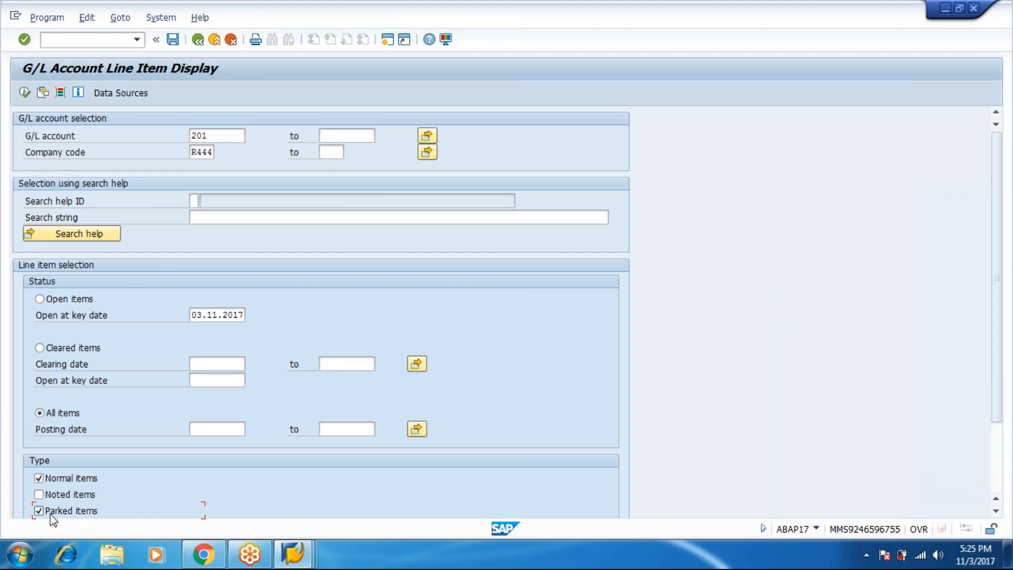
click(25, 93)
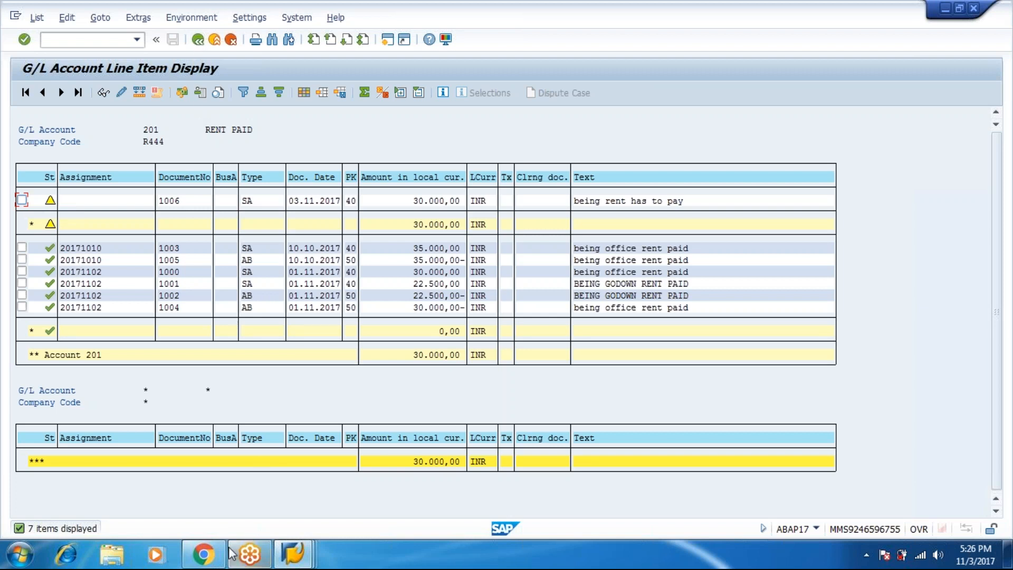
Exit the Park Document window to SAP Easy Access and expand Document > Parked Documents instead of Document Entry
click(293, 554)
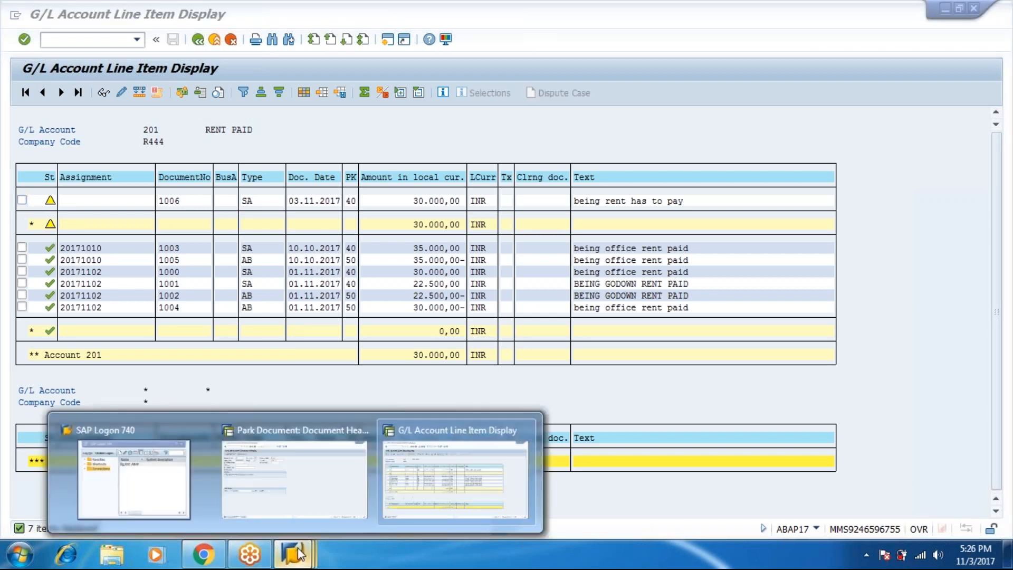
click(349, 467)
click(198, 40)
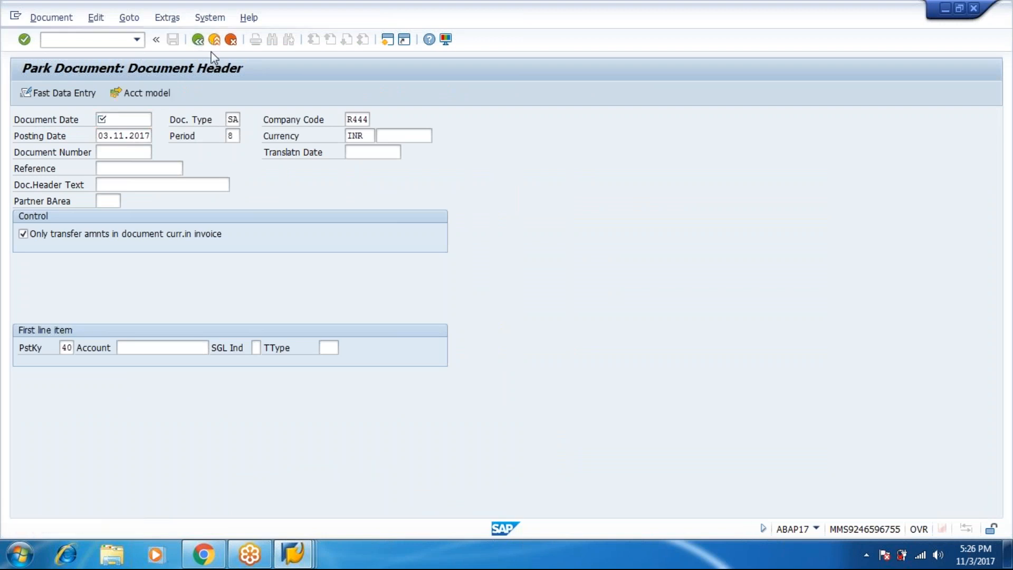
click(214, 39)
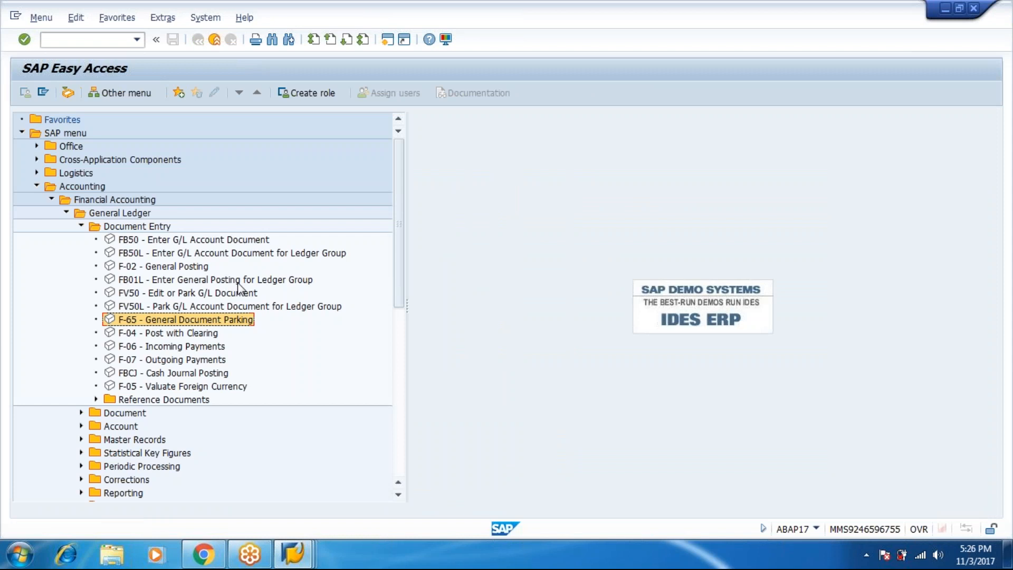
click(81, 227)
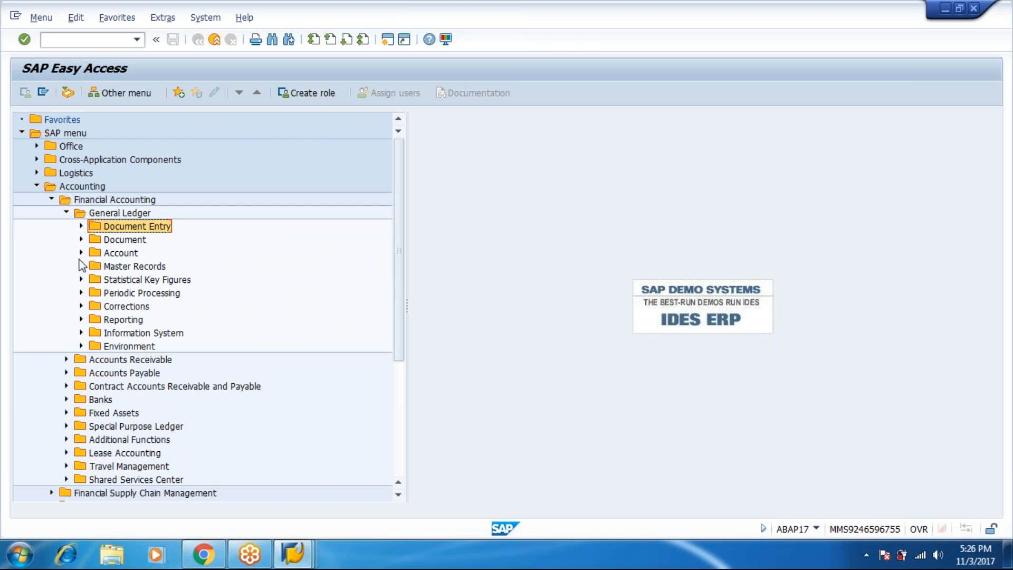
click(81, 240)
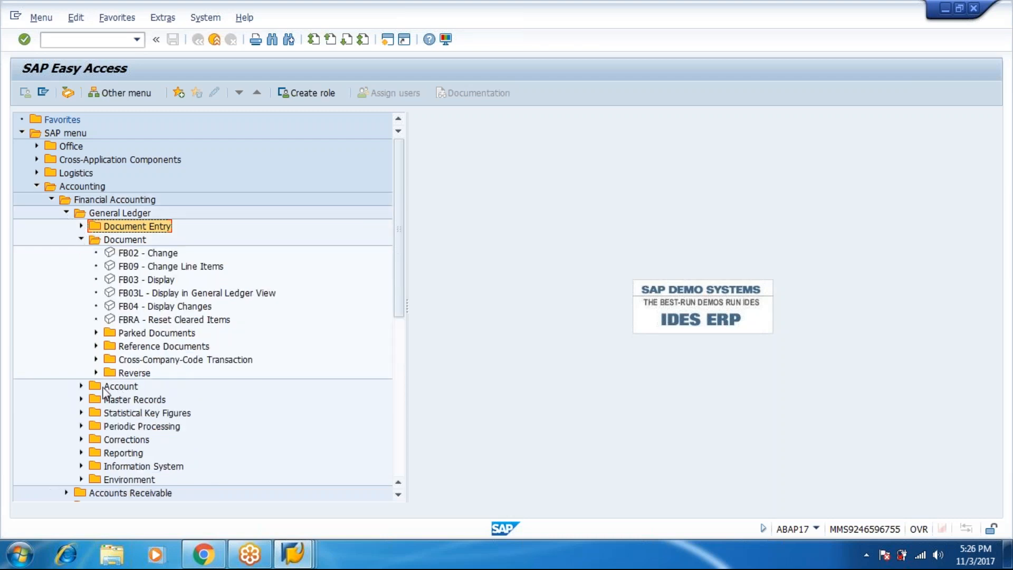
click(95, 333)
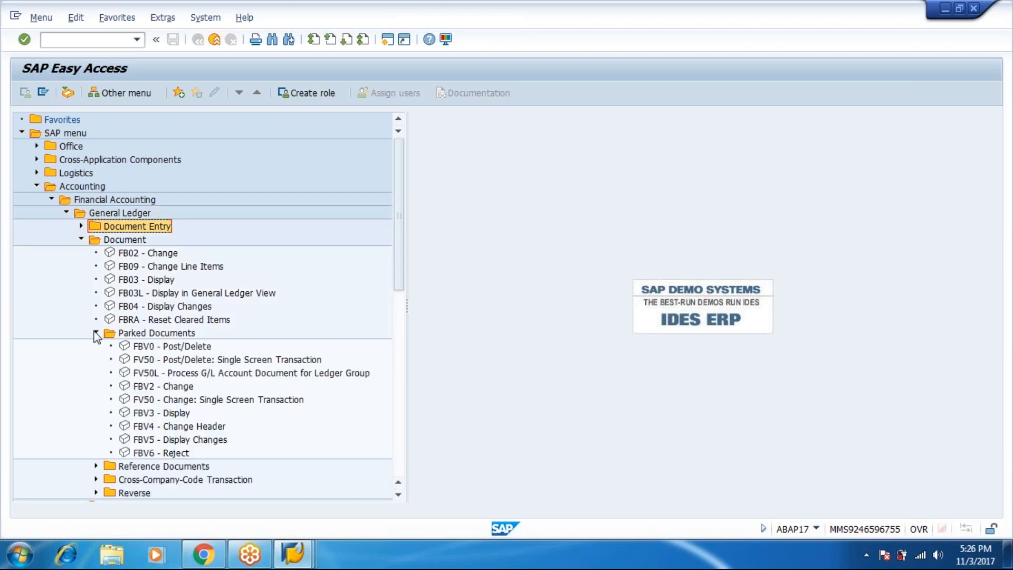
Open parked document 1006 in FBV2 and enter posting key 50 for the next line item
double_click(167, 387)
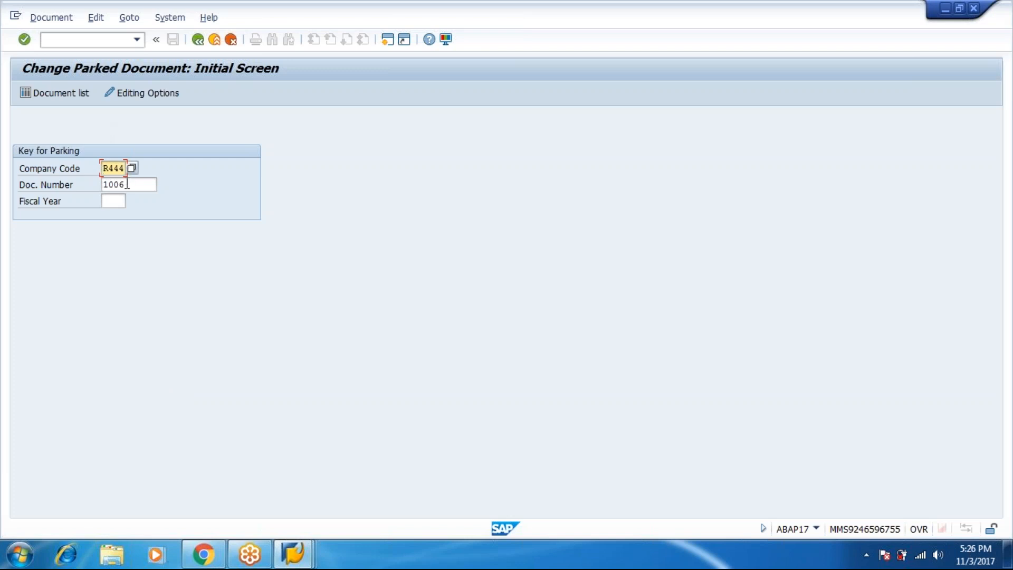
key(Return)
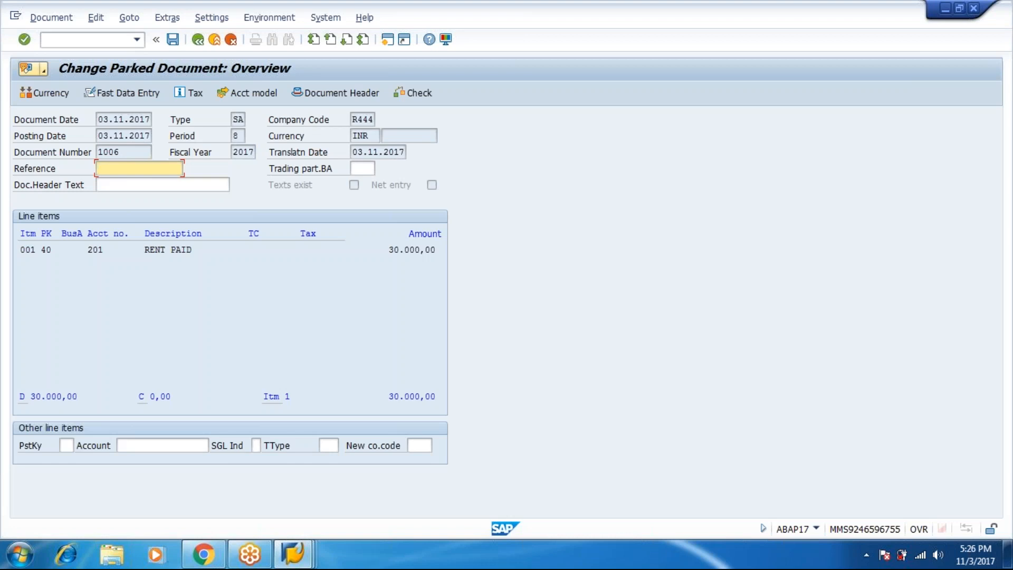
double_click(181, 249)
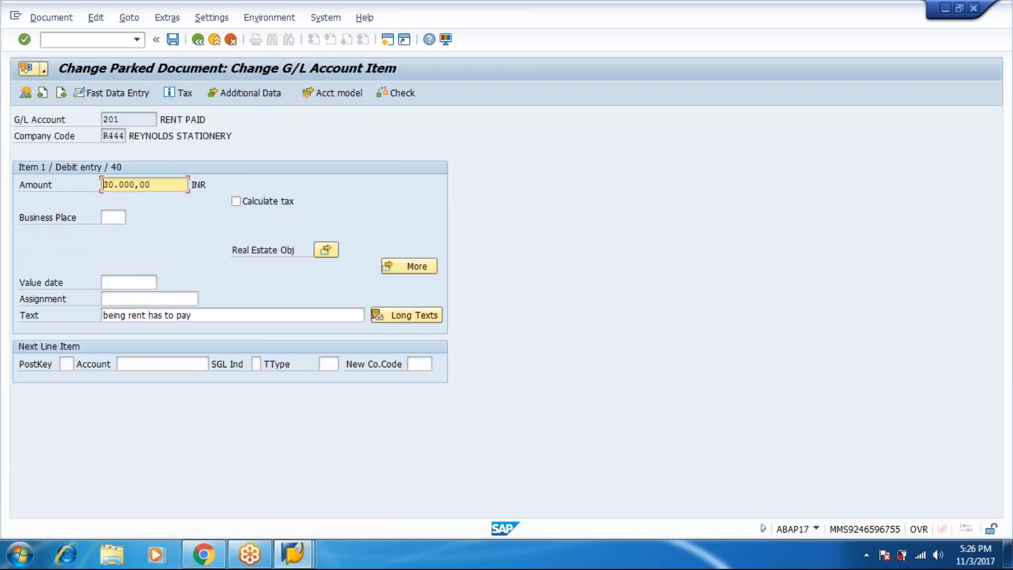
click(67, 364)
text(50)
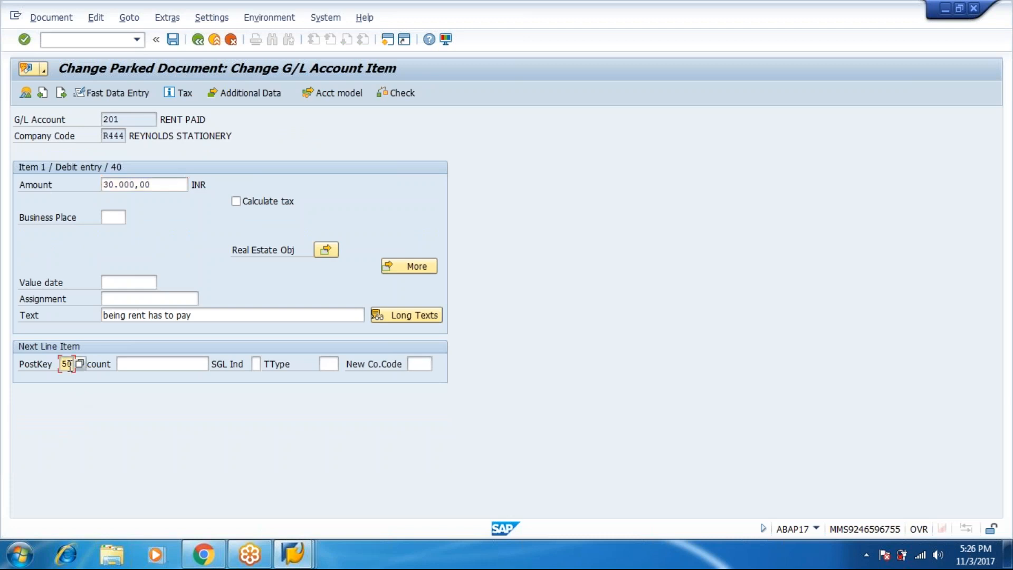
key(Tab)
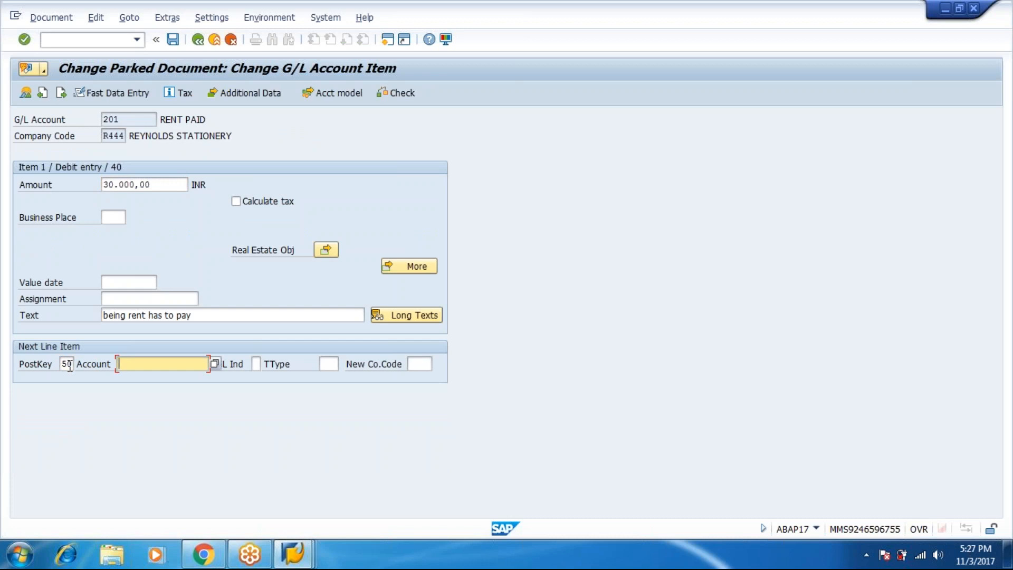
Look up R444's accounts and pick account 50 CASH IN HAND for the credit line
click(214, 364)
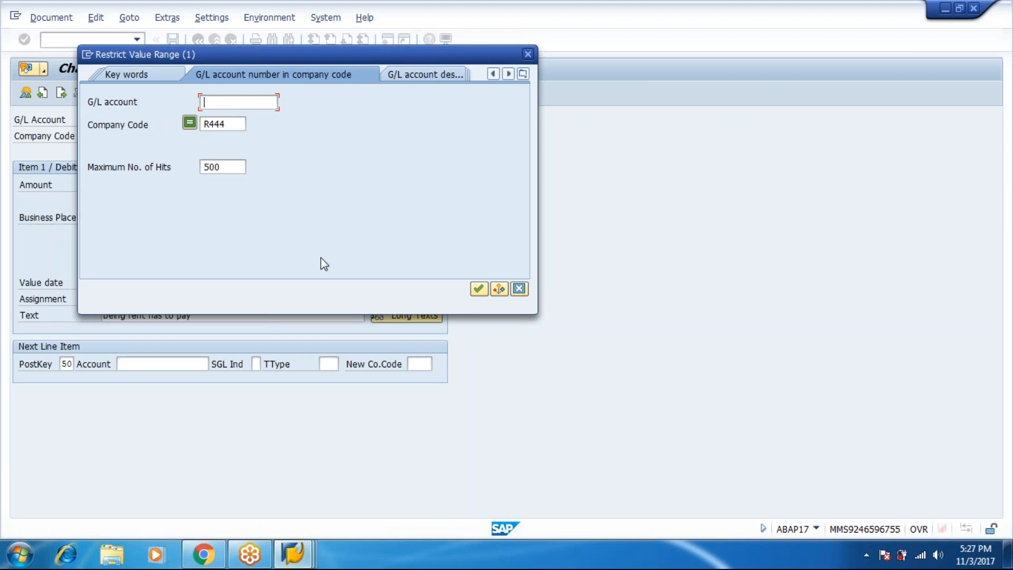
click(478, 289)
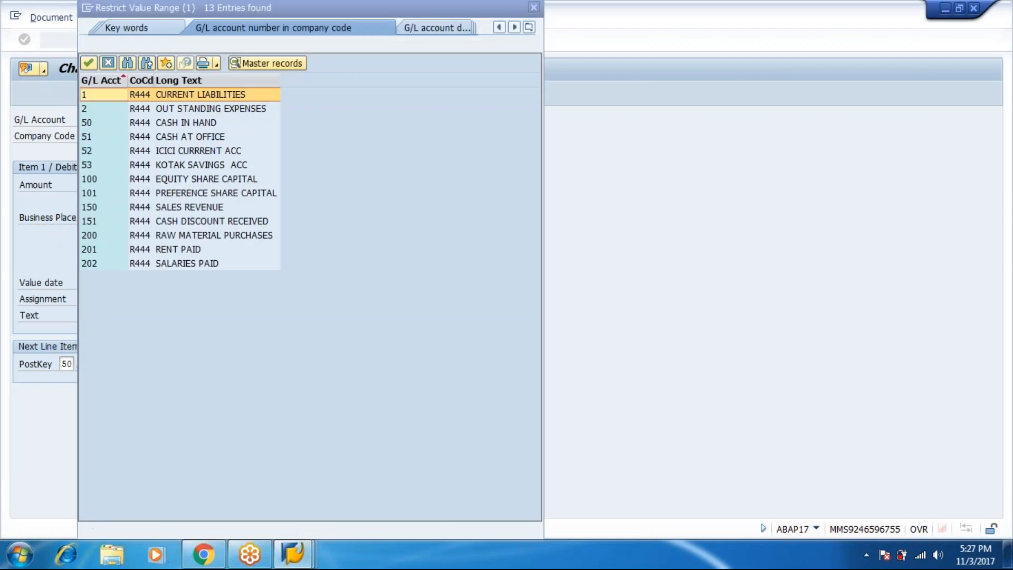
double_click(200, 125)
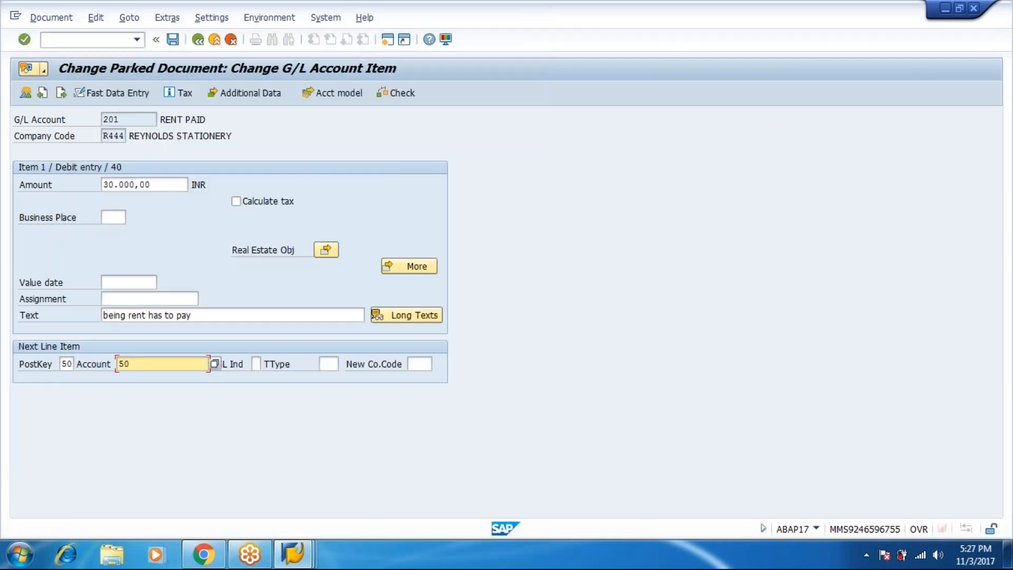
key(Return)
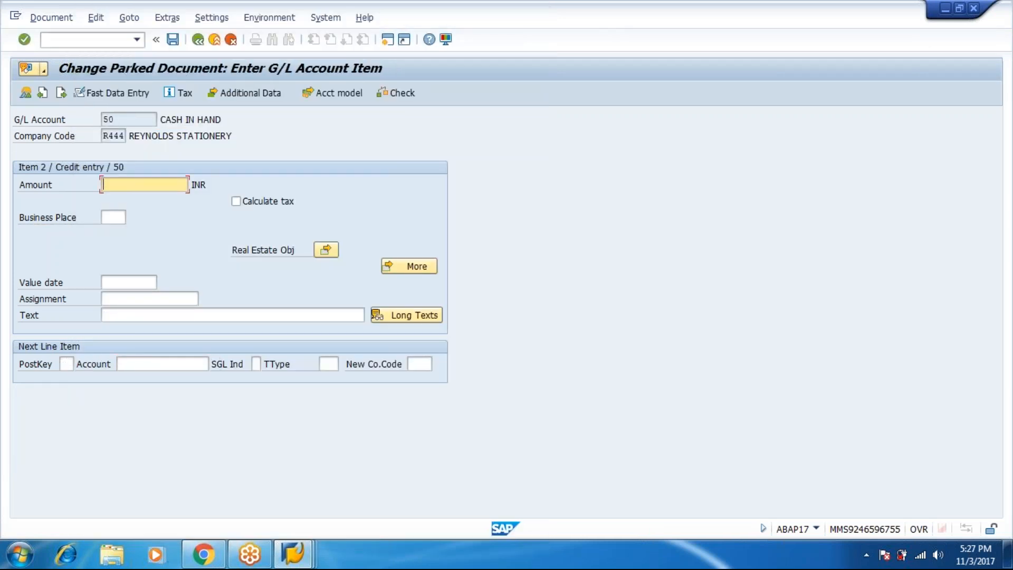
Fill the credit line with amount * and text +, then save parked document 1006
text(*)
key(Tab)
key(Tab)
key(Tab)
key(Tab)
key(Tab)
key(Tab)
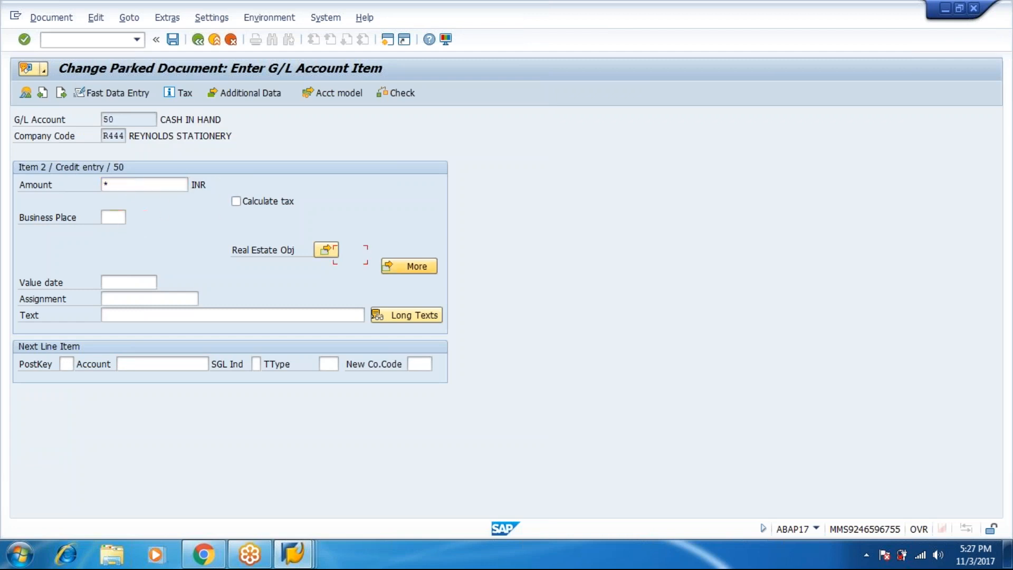
key(Tab)
text(+)
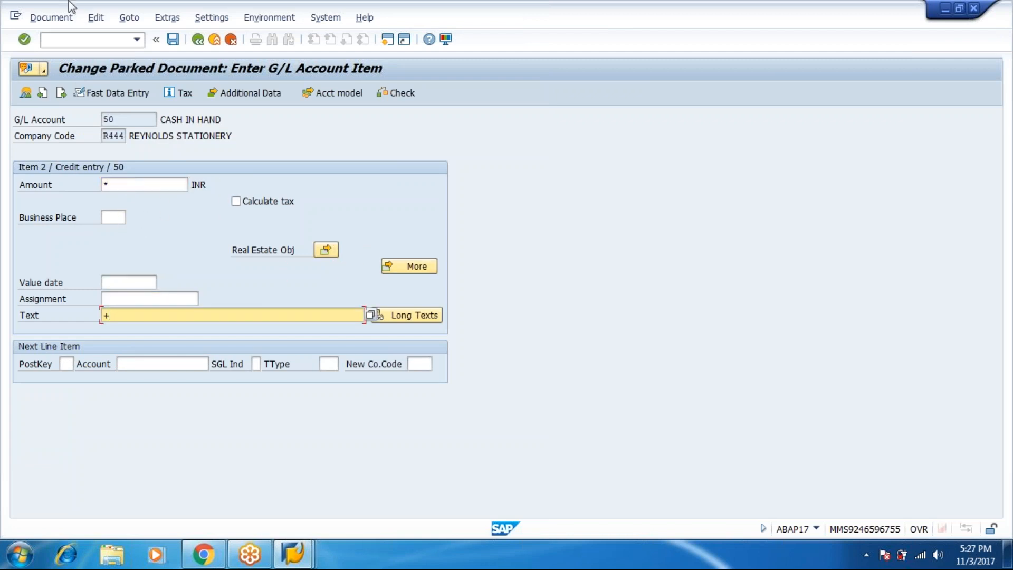
click(65, 20)
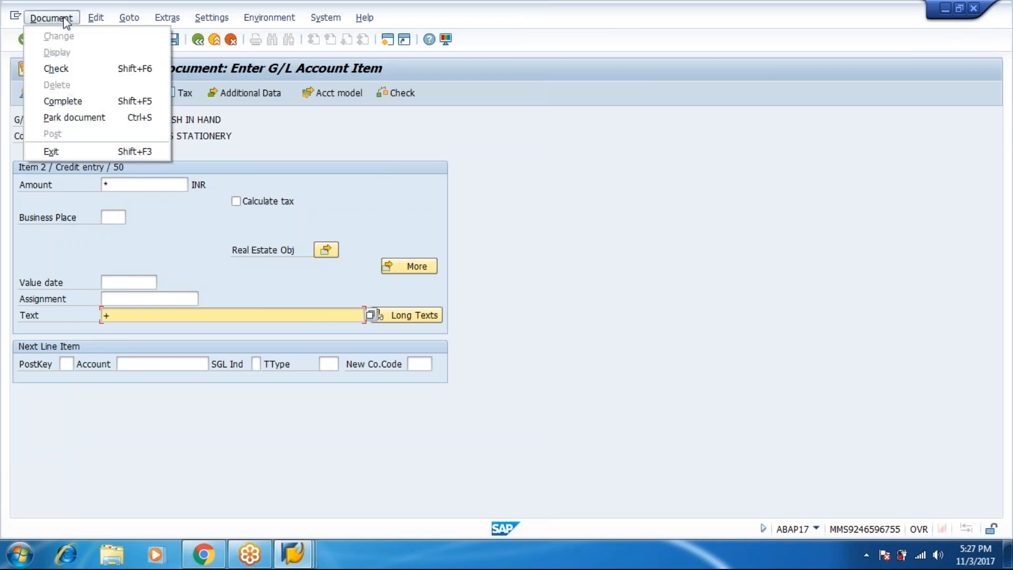
click(70, 118)
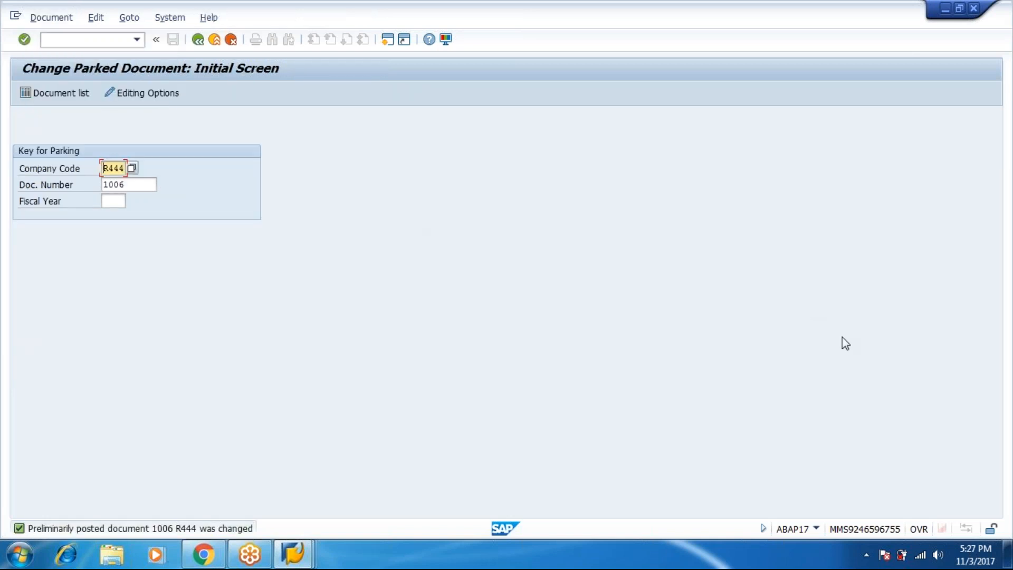
Rerun the FBL3N line item report for RENT PAID account 201 to check parked document 1006
click(309, 553)
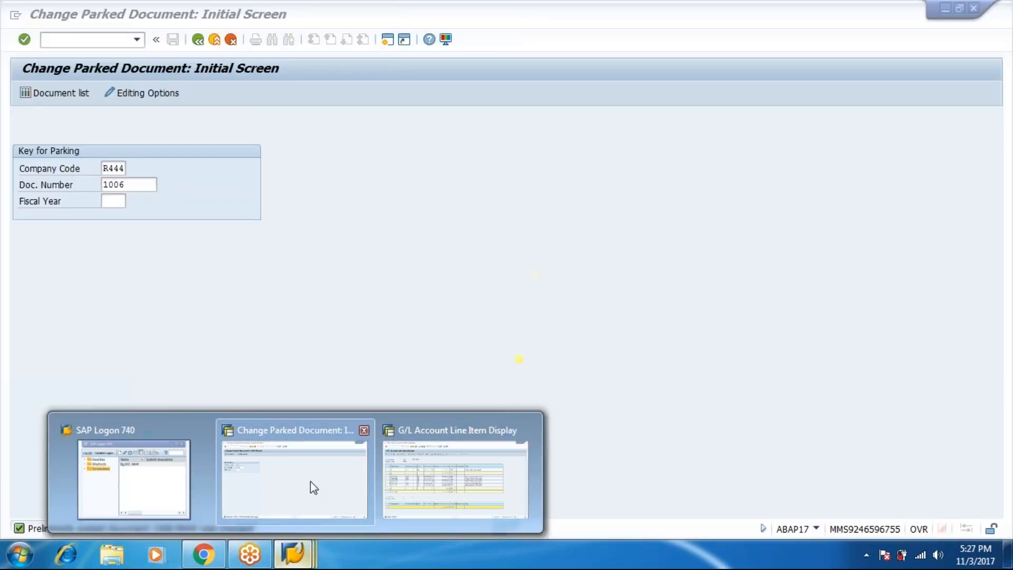
click(310, 481)
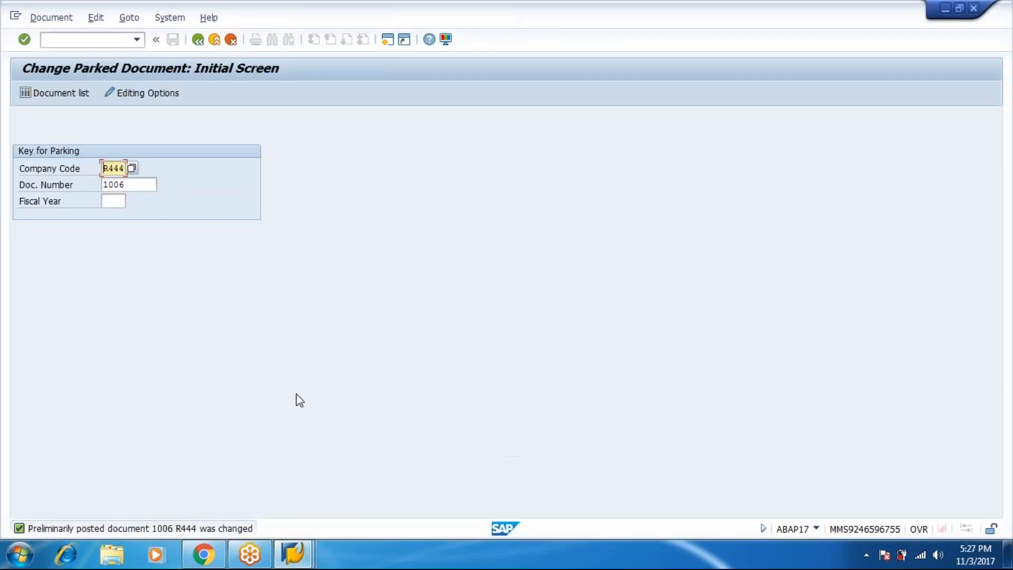
mouse_move(295, 563)
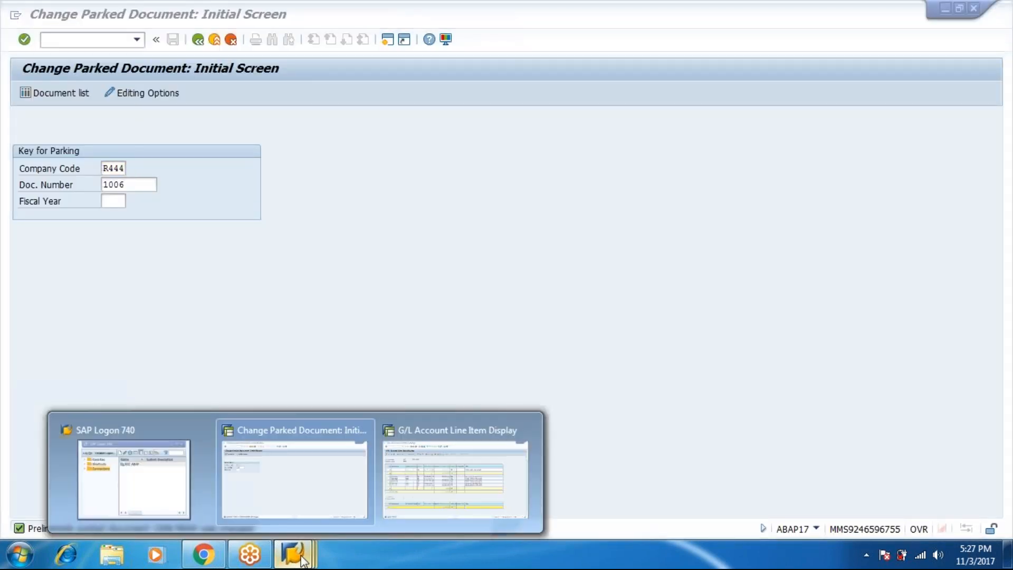
click(410, 503)
click(197, 42)
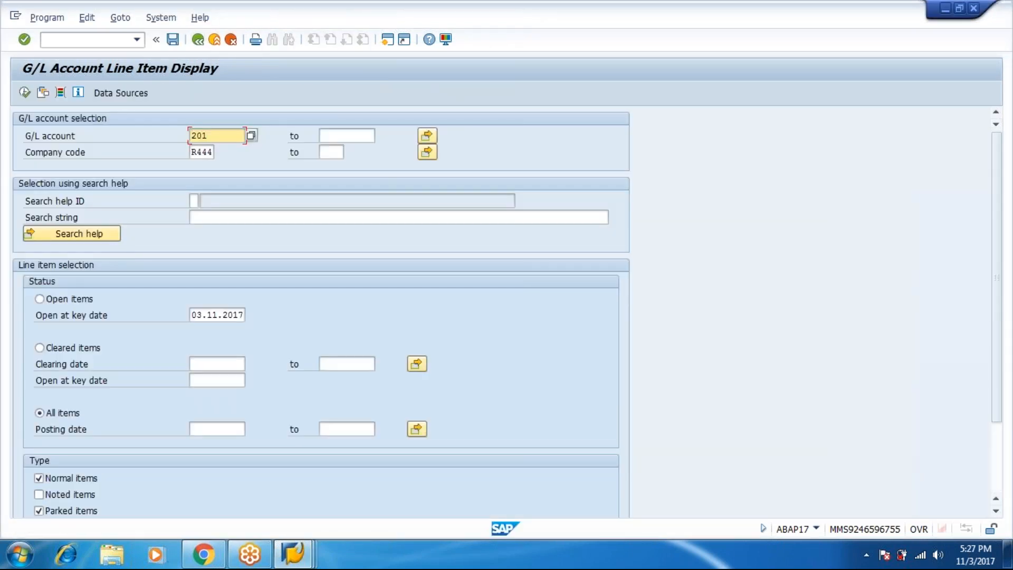
click(24, 92)
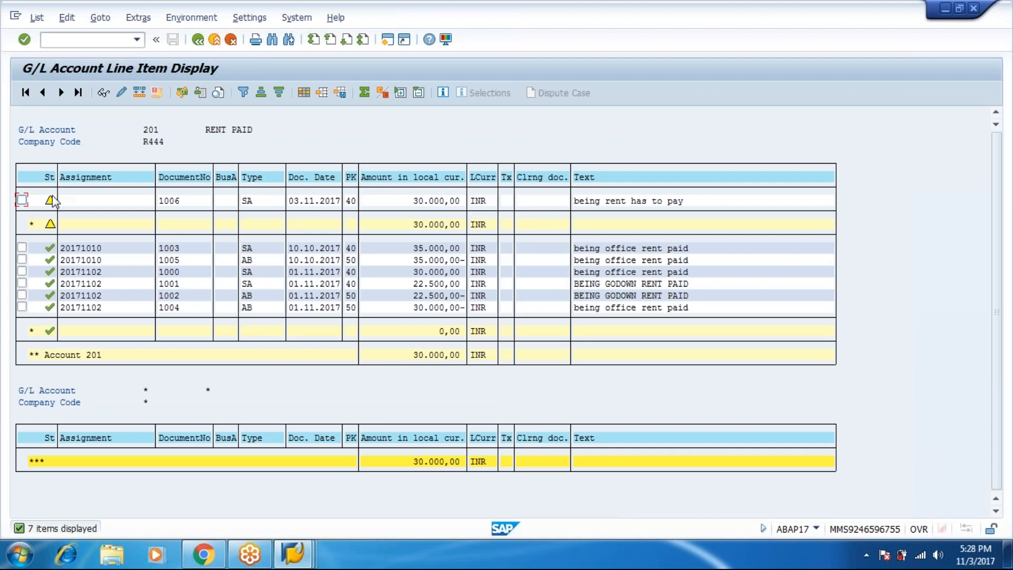
Leave the FBV2 parked-document change screen and return to the SAP Easy Access menu
click(293, 554)
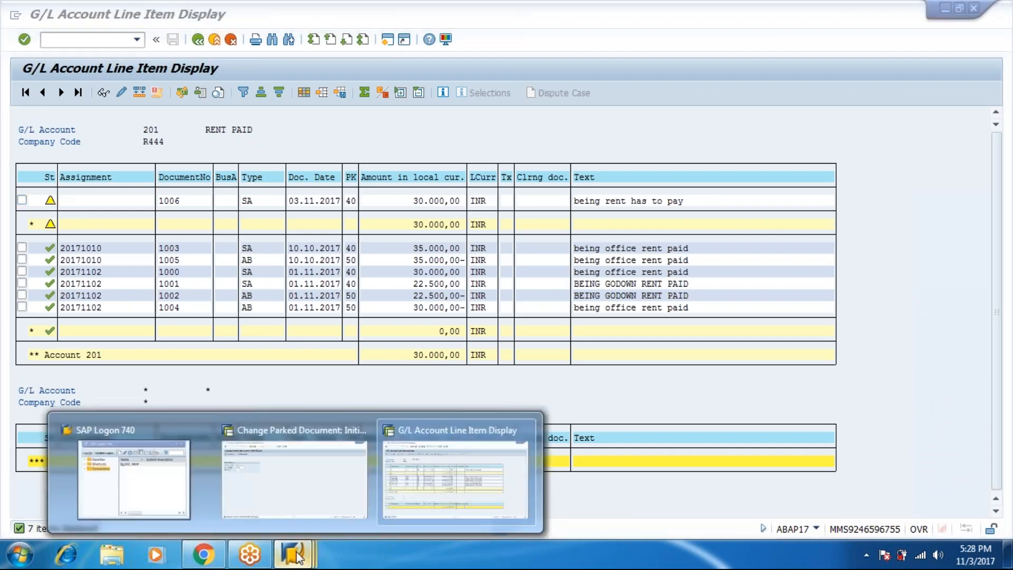
click(246, 471)
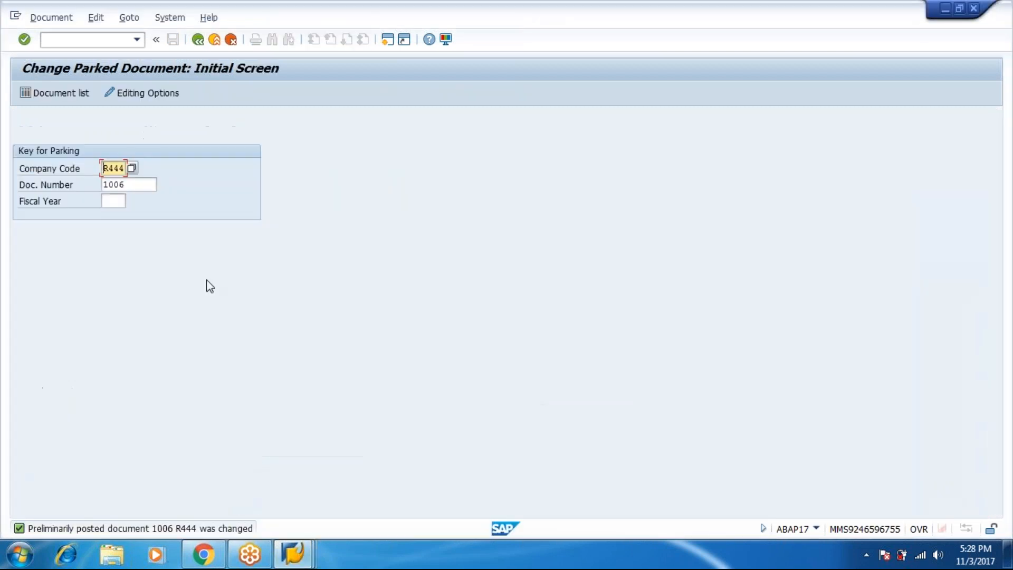
click(197, 40)
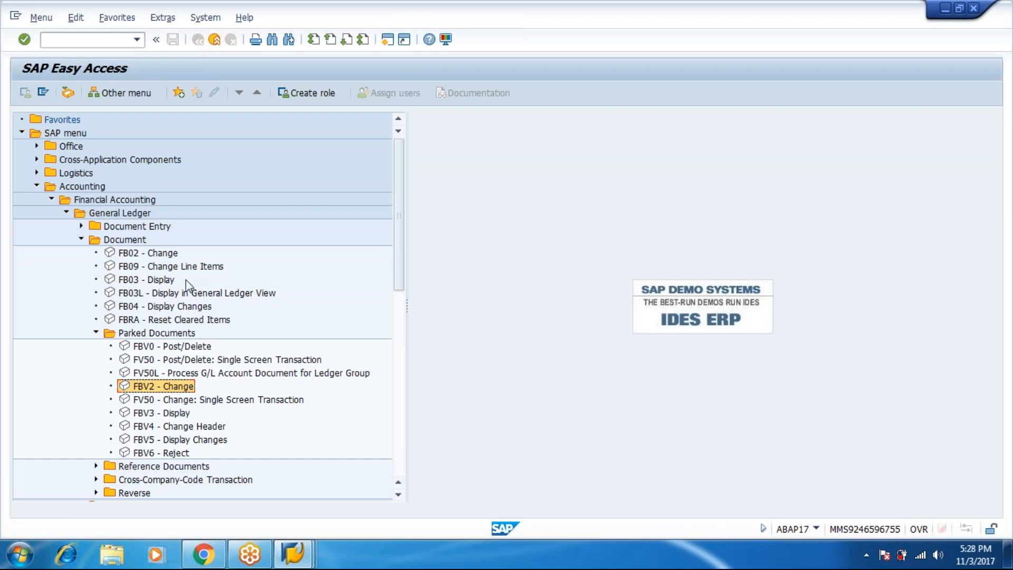
Post parked document 1006 in company code R444 through FBV0, balanced at 30.000,00 INR
click(178, 347)
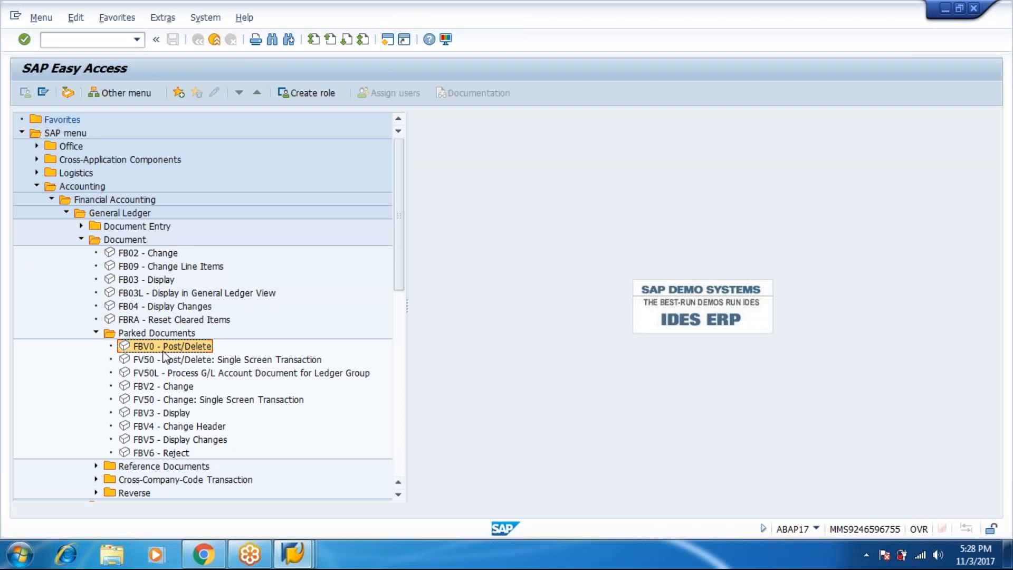
double_click(163, 351)
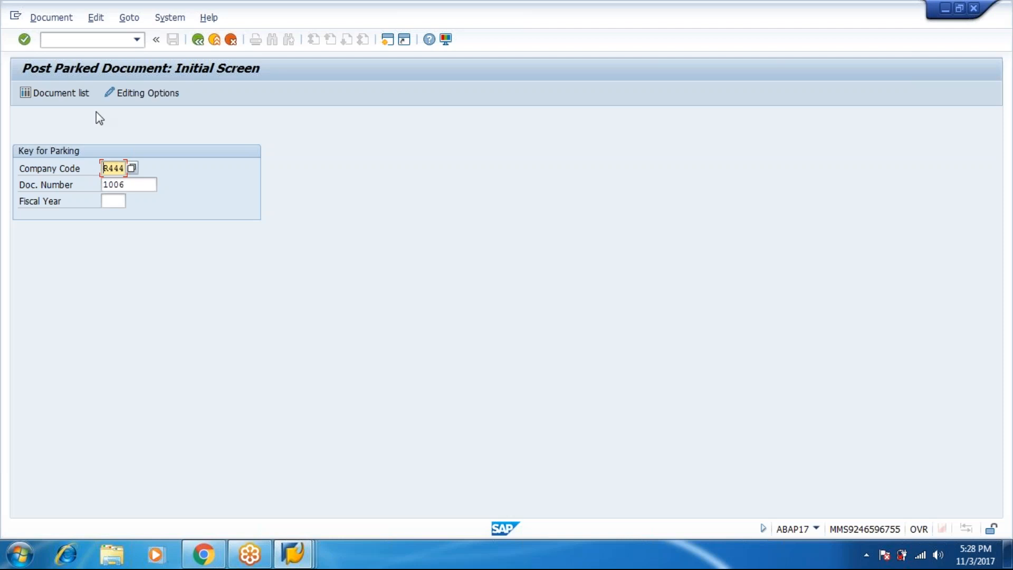
key(Return)
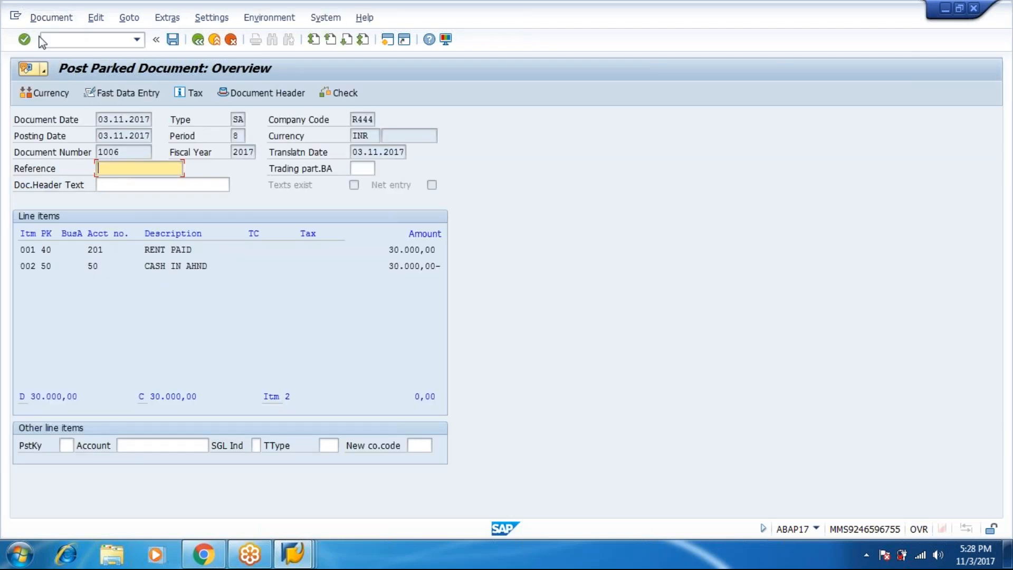
click(46, 21)
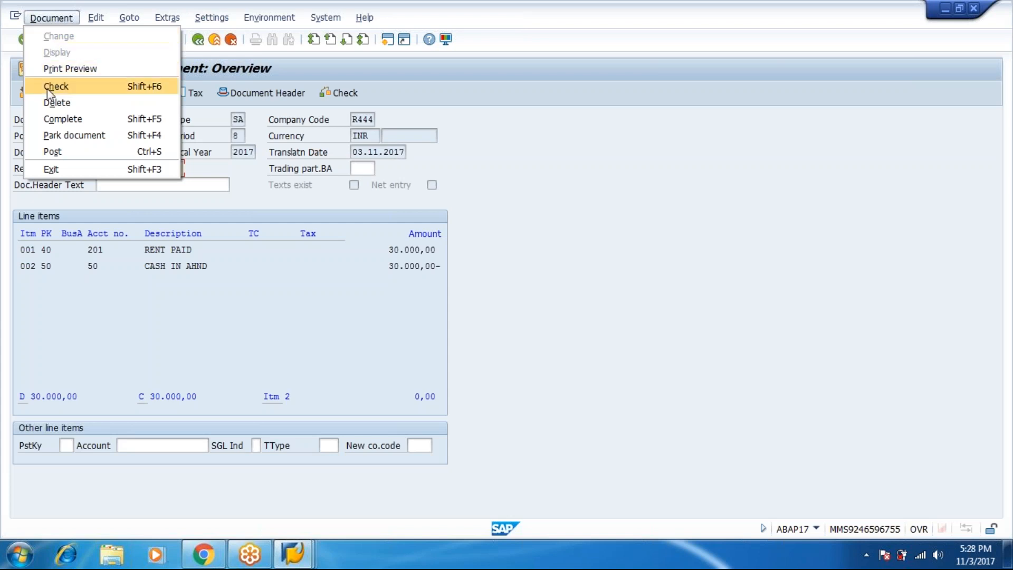
click(53, 151)
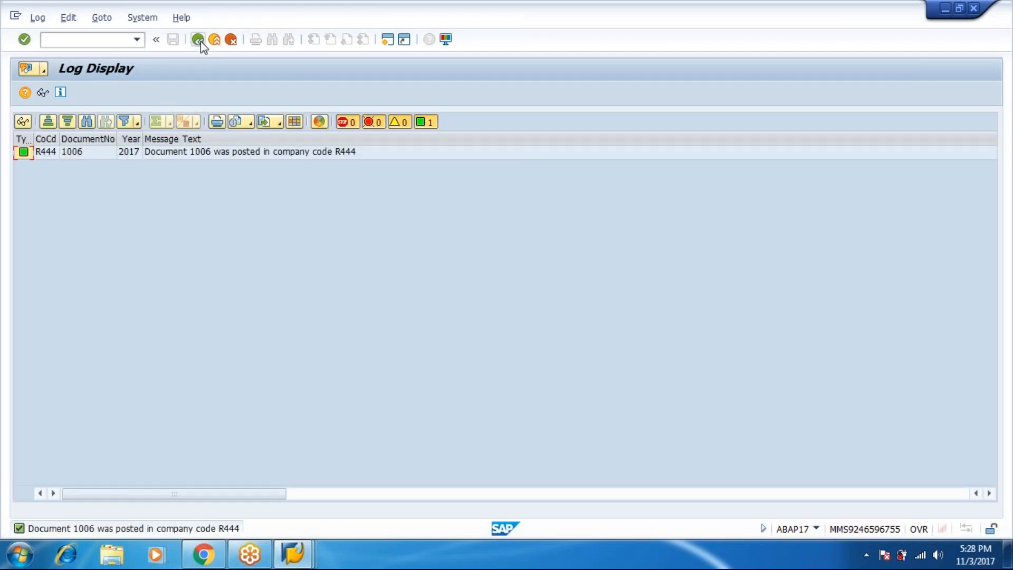
Rerun the account 201 FBL3N report so document 1006 shows as posted, balance 30.000,00 INR
click(200, 41)
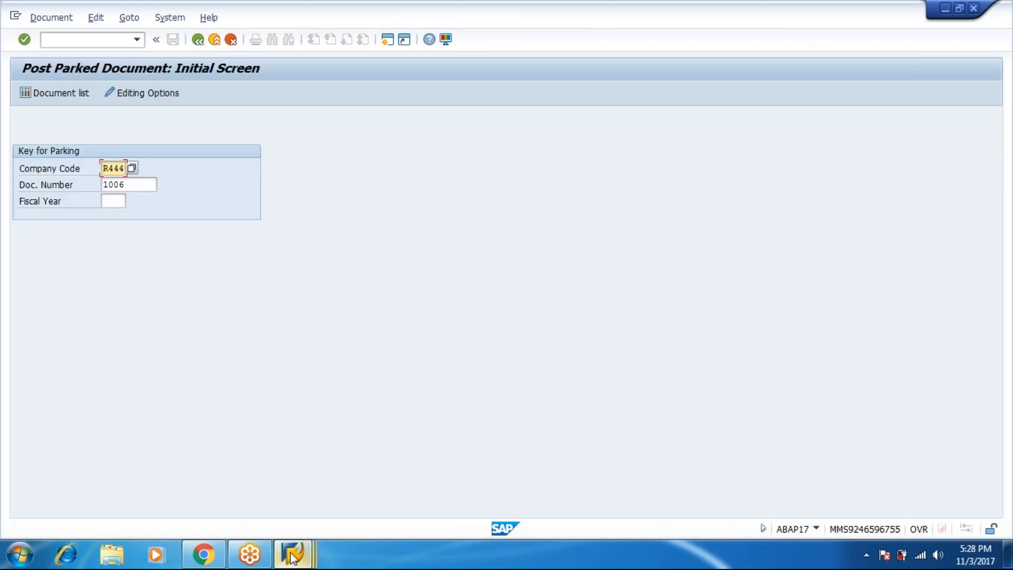
mouse_move(293, 554)
click(394, 492)
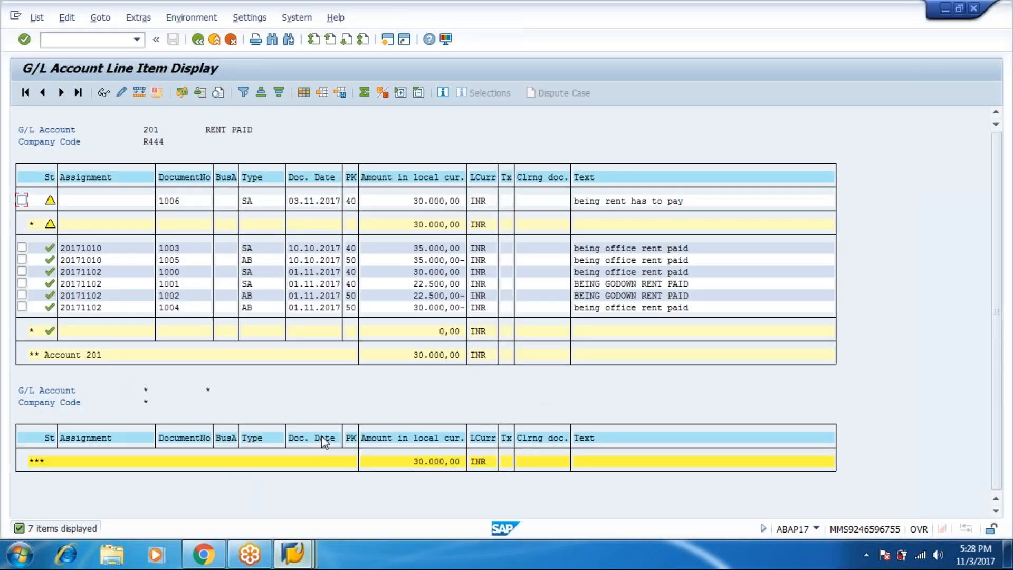
click(198, 40)
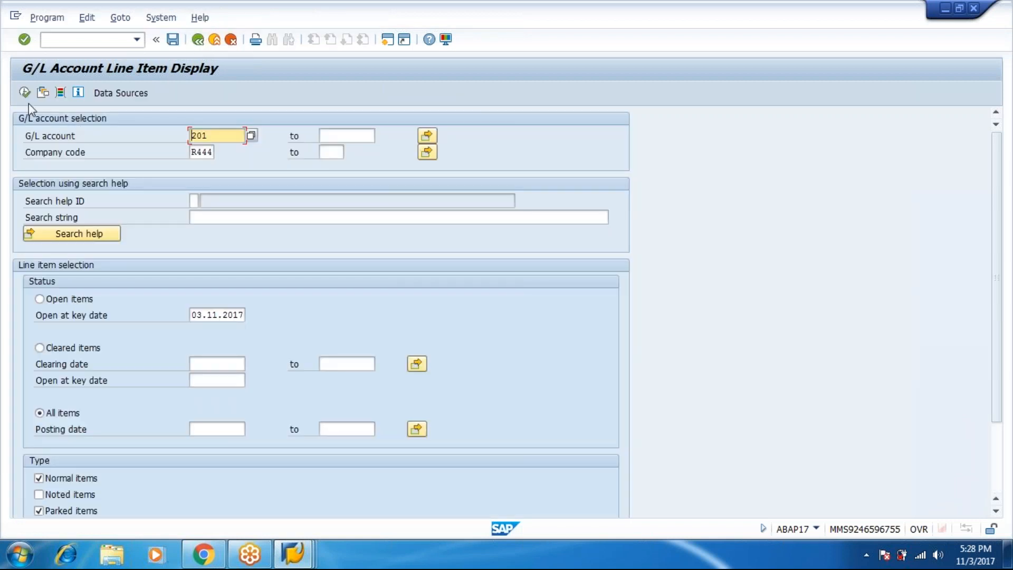
click(25, 92)
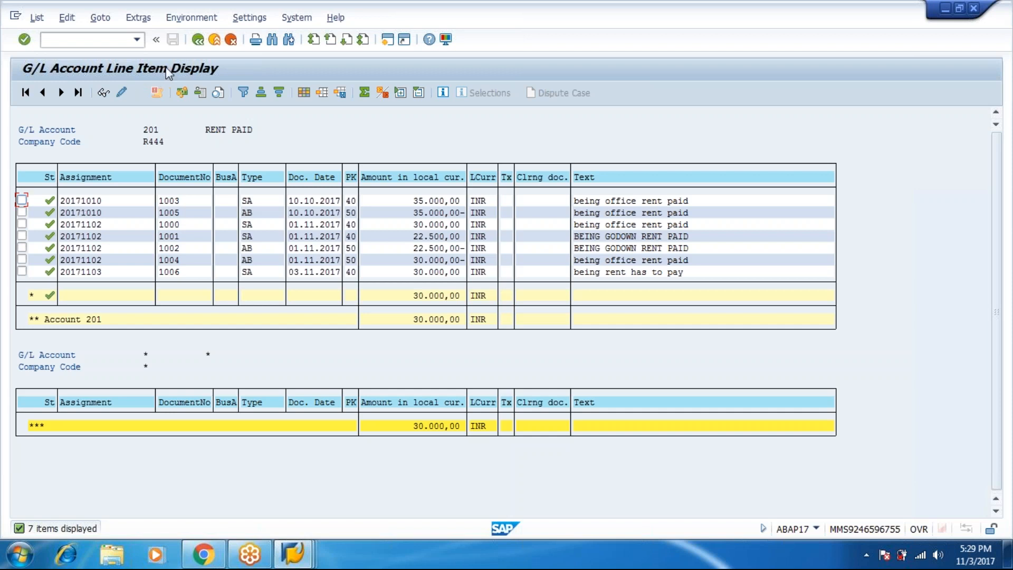
Back out of the account 201 RENT PAID line item display to the SAP Easy Access menu
click(198, 40)
click(198, 40)
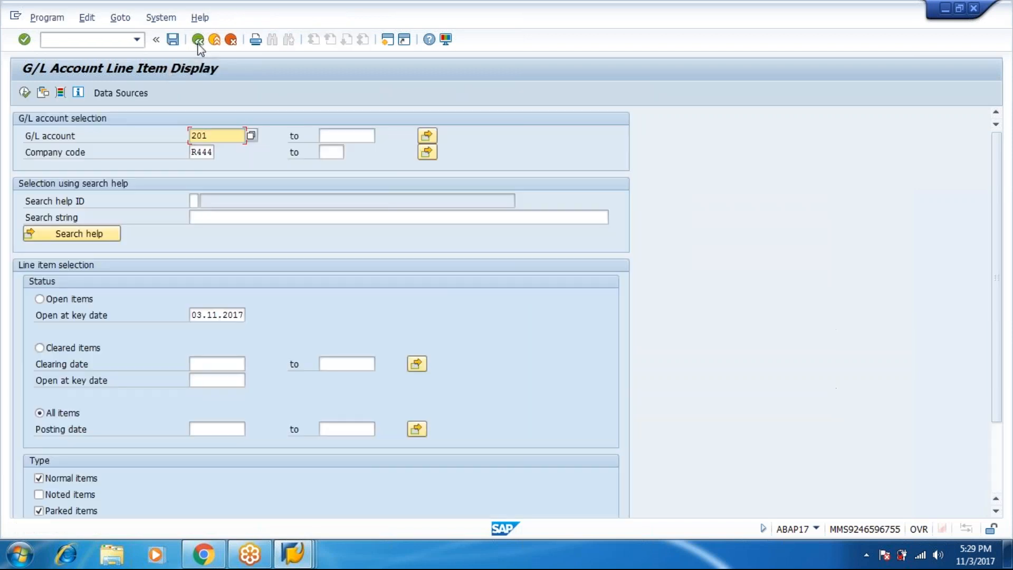
click(198, 40)
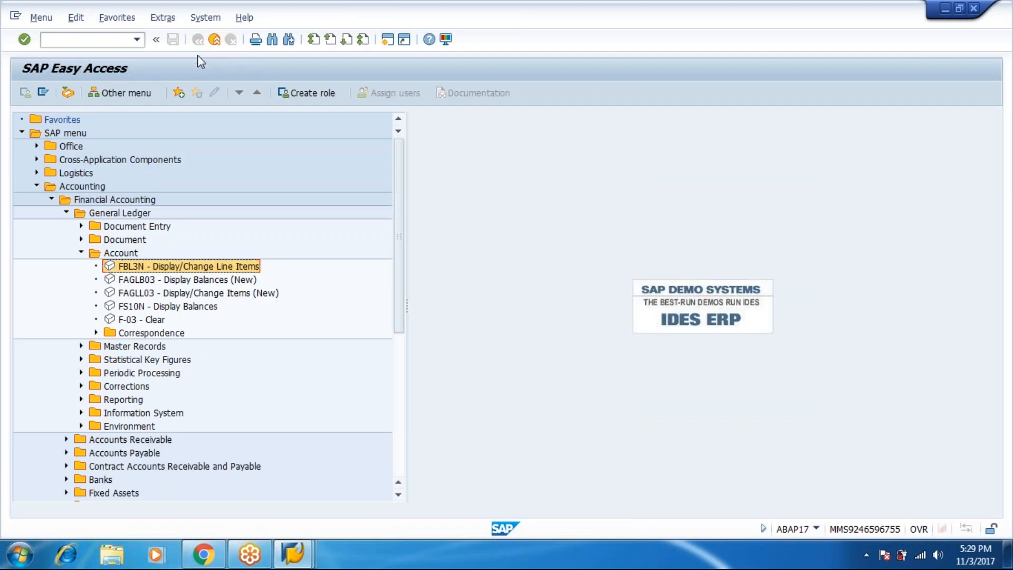
In Gmail, step to newer results up to Fwd: Pic and expand its Feb 14 message
click(195, 541)
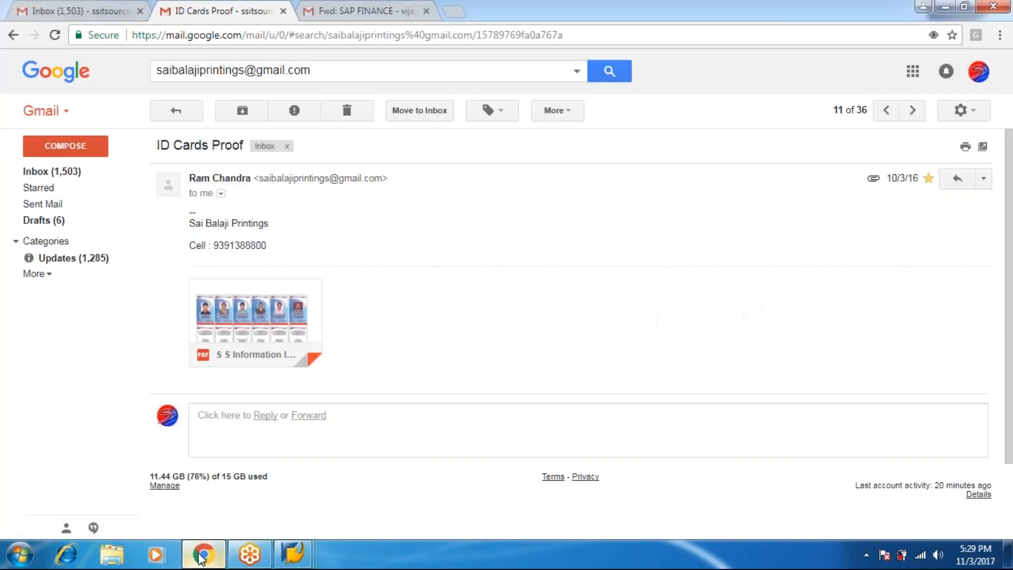
click(881, 120)
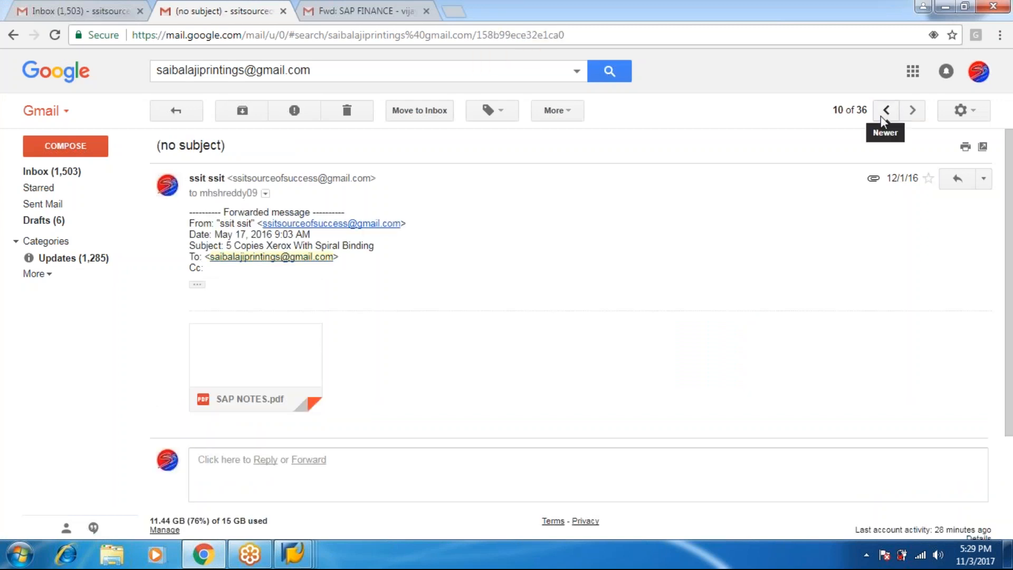
click(881, 120)
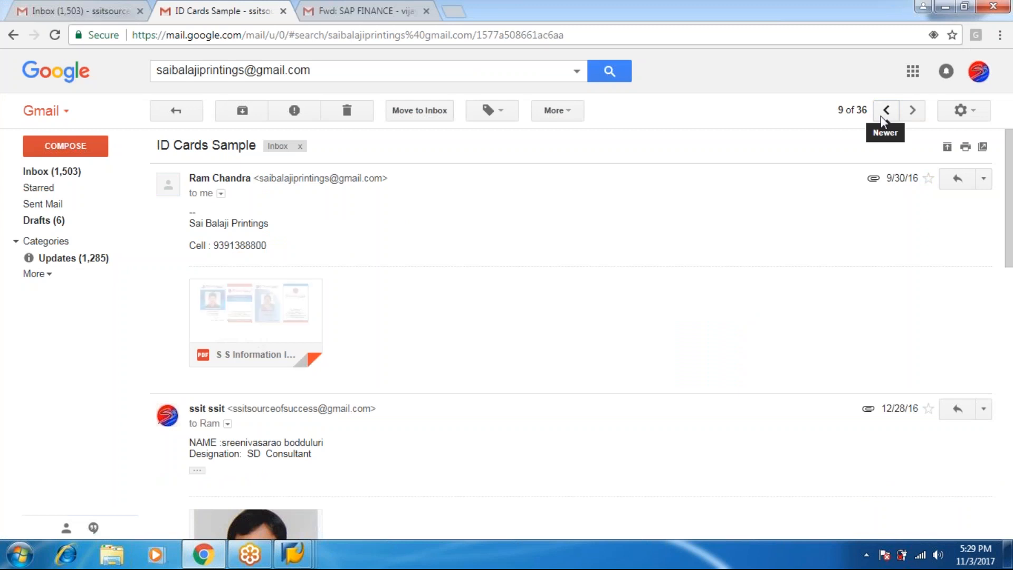
click(880, 120)
click(882, 120)
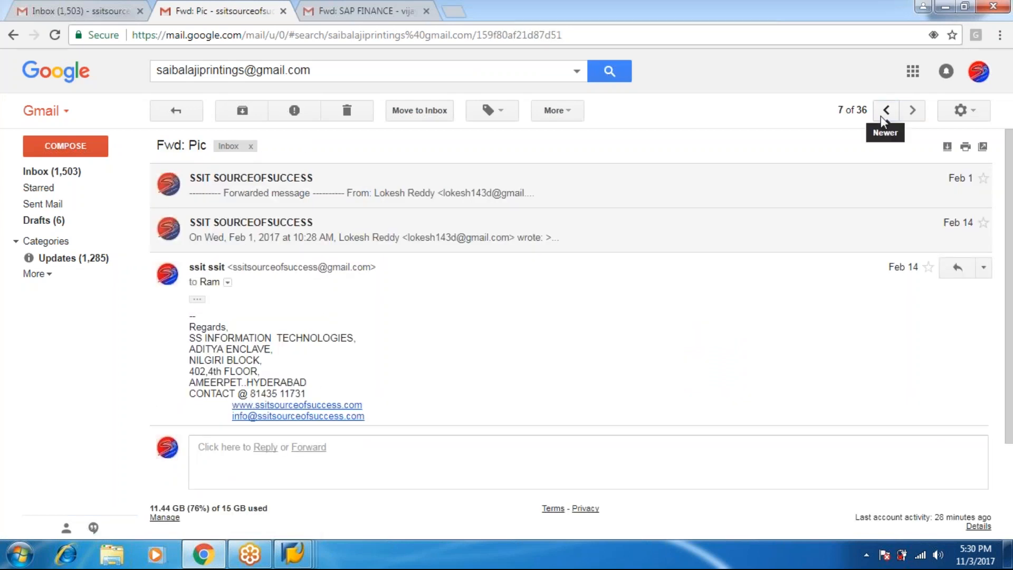
click(515, 231)
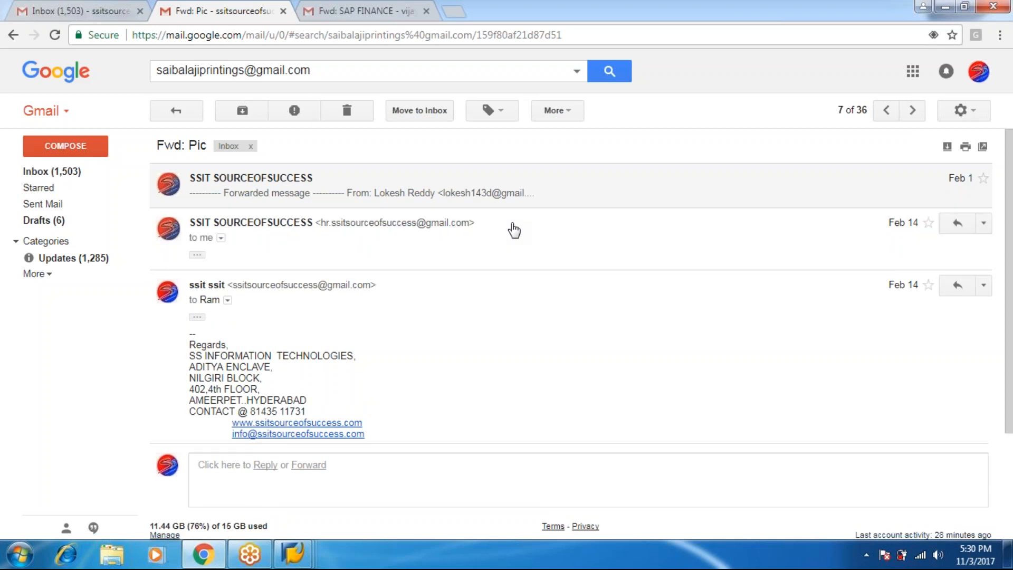
Continue to the newest email, 30 copies, then switch to the Fwd: SAP FINANCE message
click(885, 112)
click(885, 112)
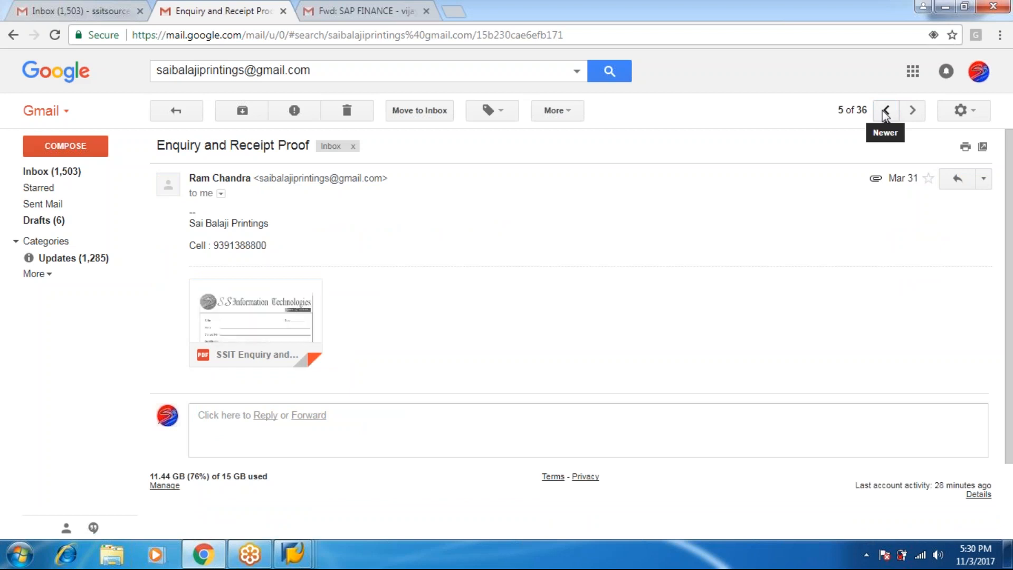
click(885, 112)
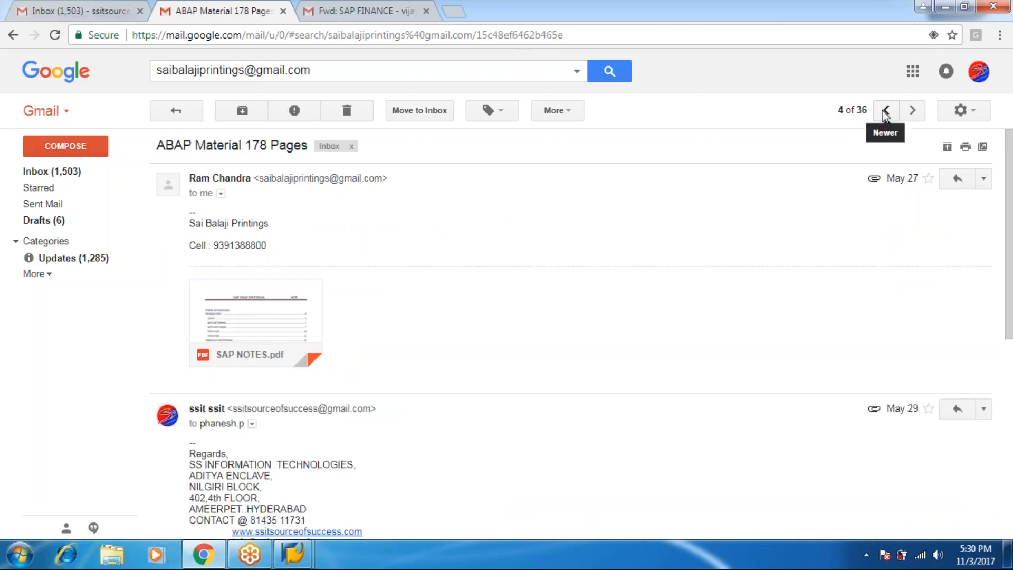
click(885, 112)
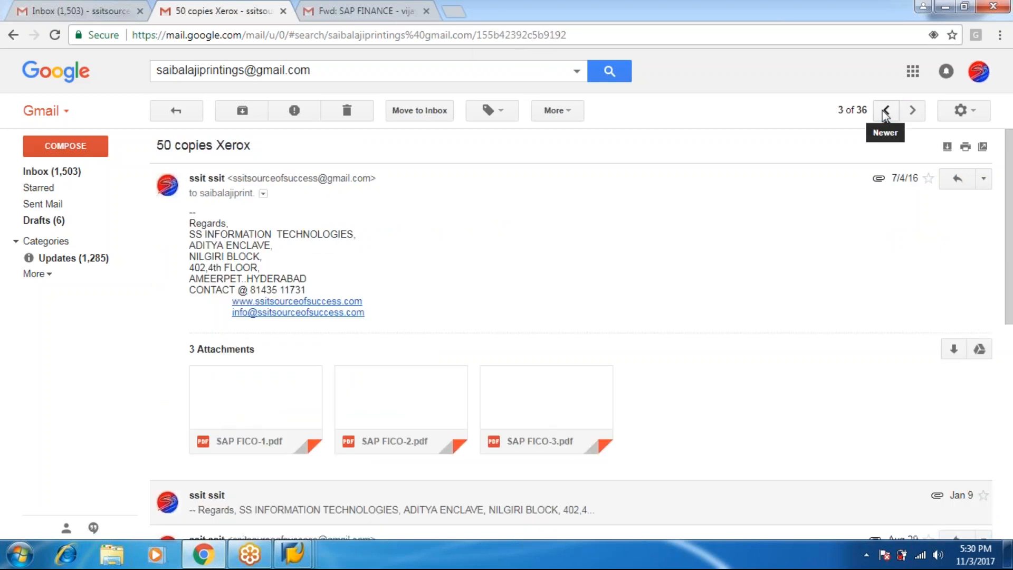
click(885, 112)
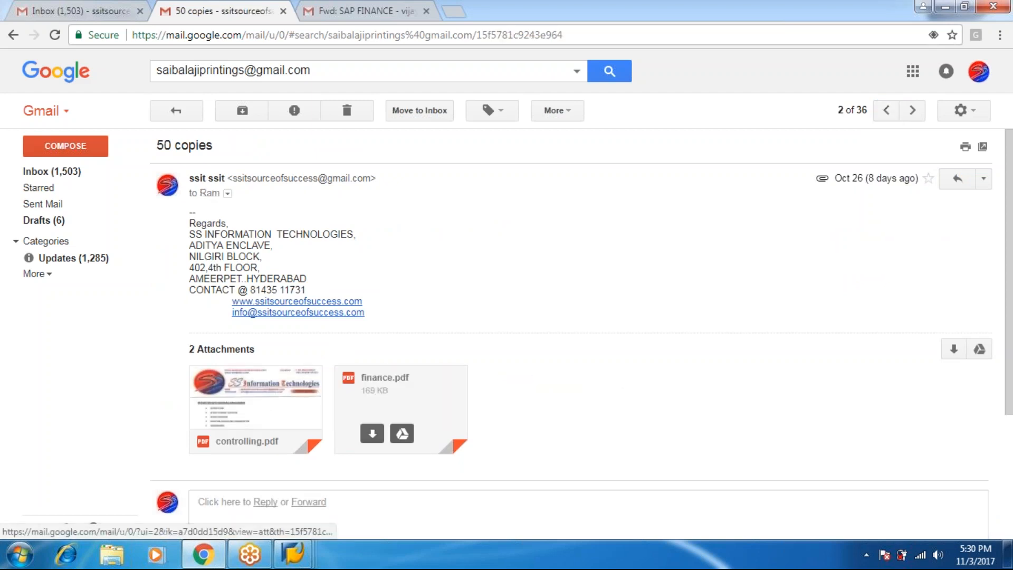
click(887, 110)
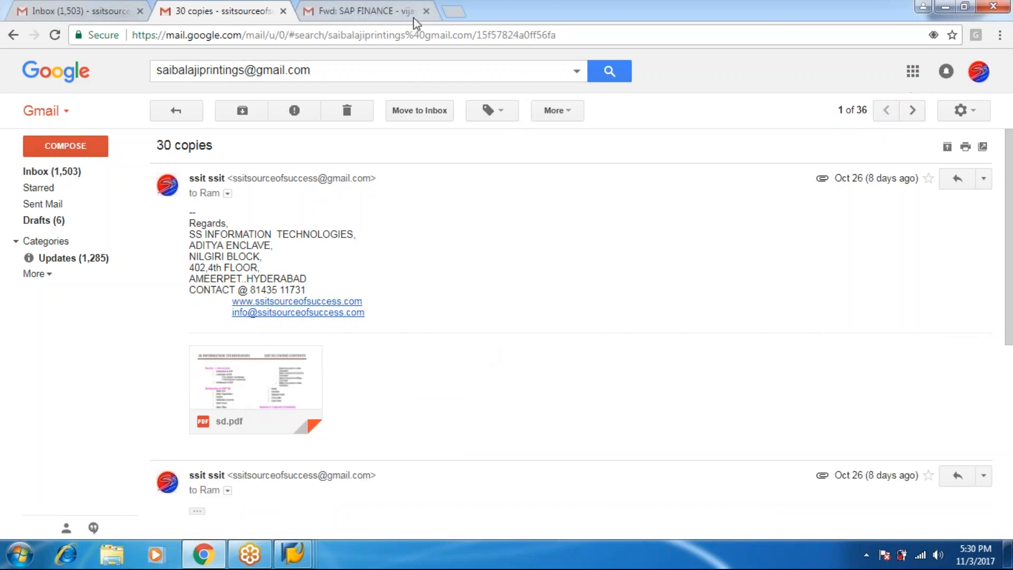
click(369, 7)
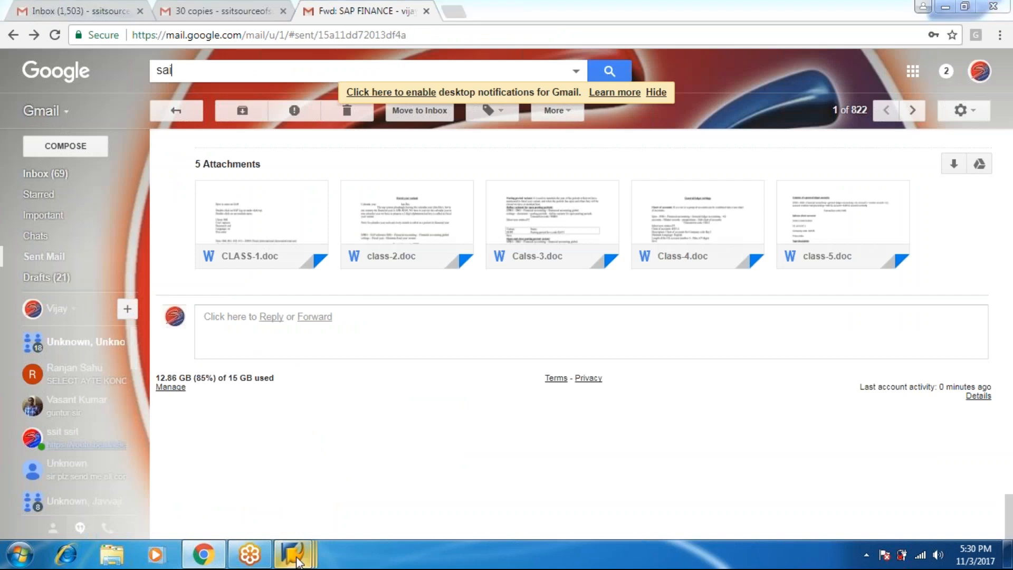
Bring SAP forward and leave Post Parked Document for the Easy Access menu
mouse_move(293, 554)
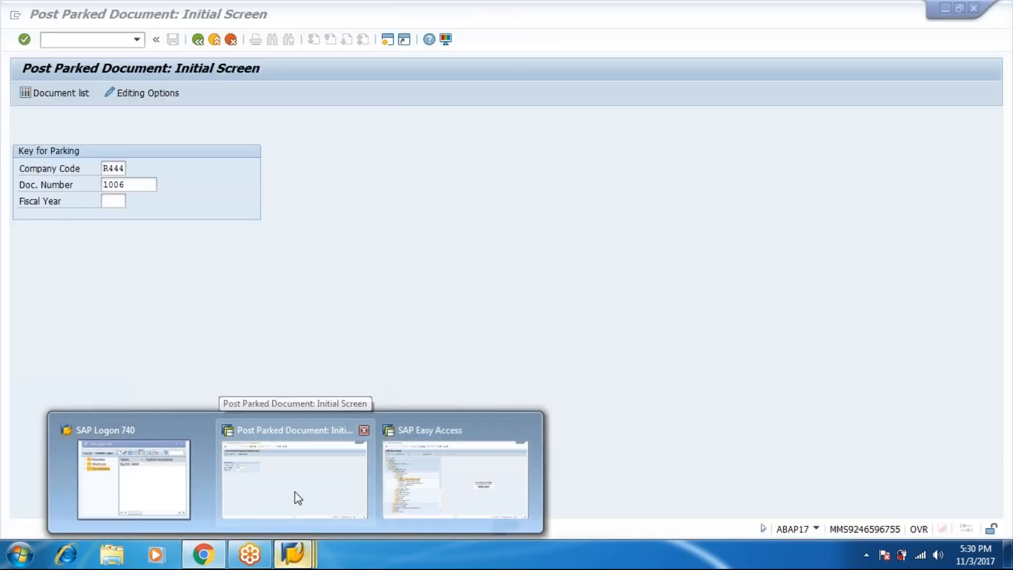
click(296, 499)
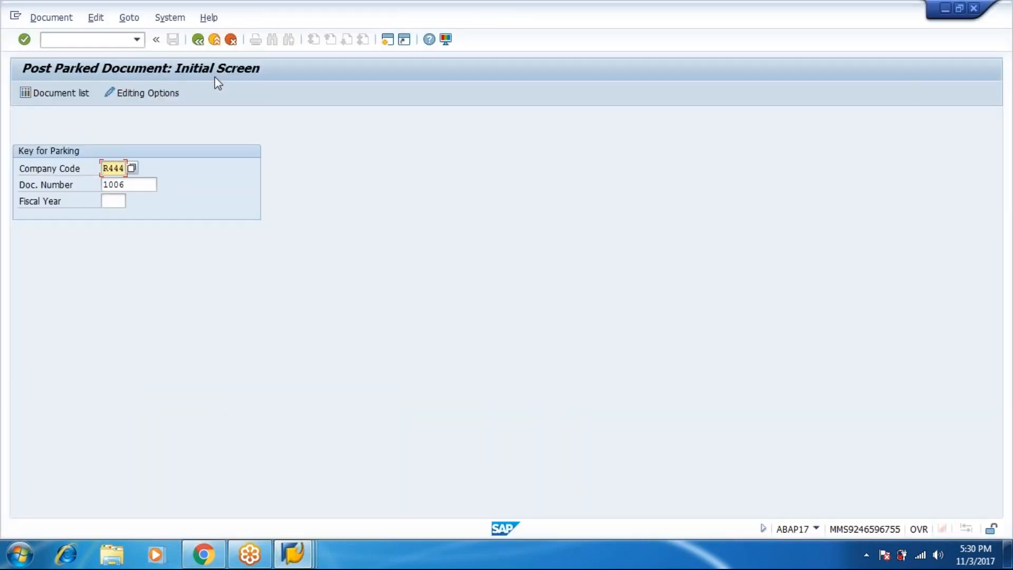
click(193, 46)
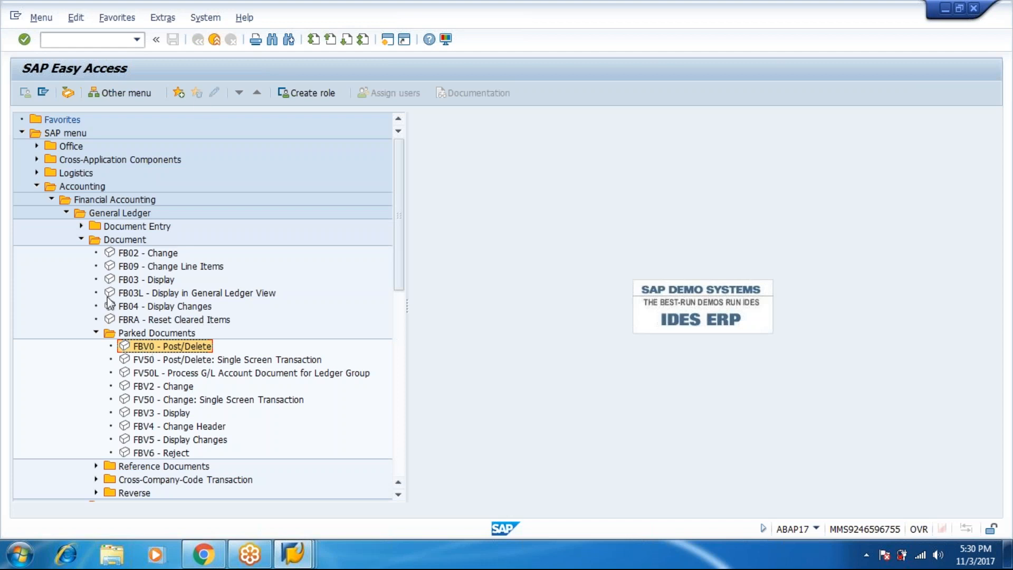
Open FB02 and return, then show the General Ledger Document Entry transactions in the menu tree
double_click(126, 254)
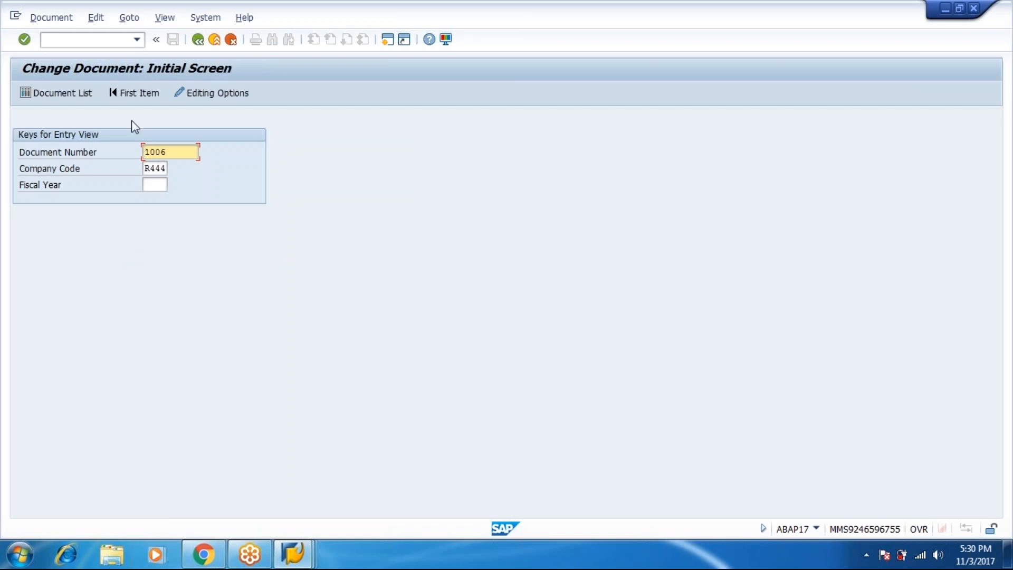
click(198, 44)
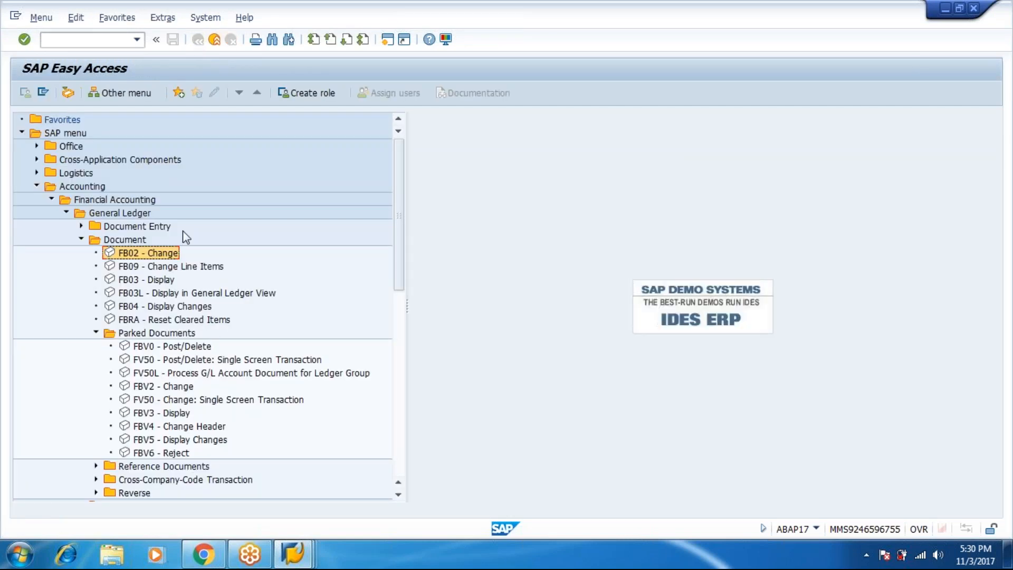
click(81, 240)
click(81, 226)
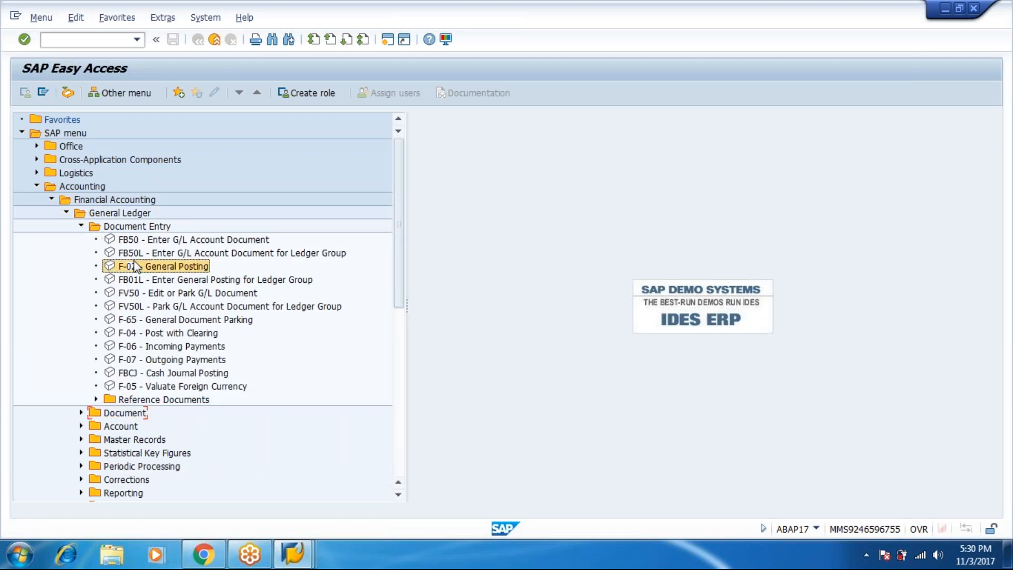
Start F-02 General Posting with document date 03.11.2017 and fill the header fields
double_click(127, 263)
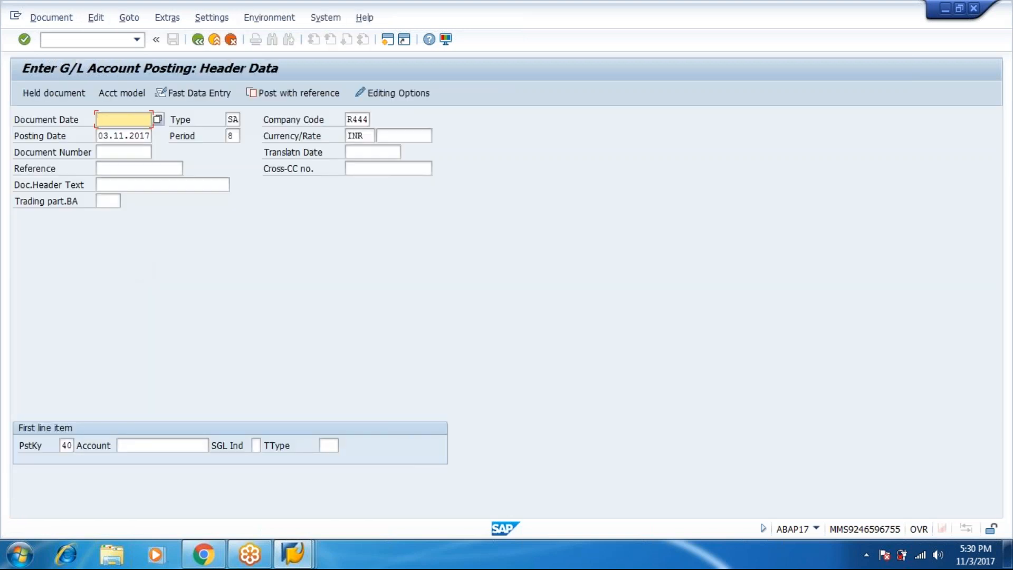
text(10.10)
key(BackSpace)
key(BackSpace)
key(BackSpace)
key(BackSpace)
key(BackSpace)
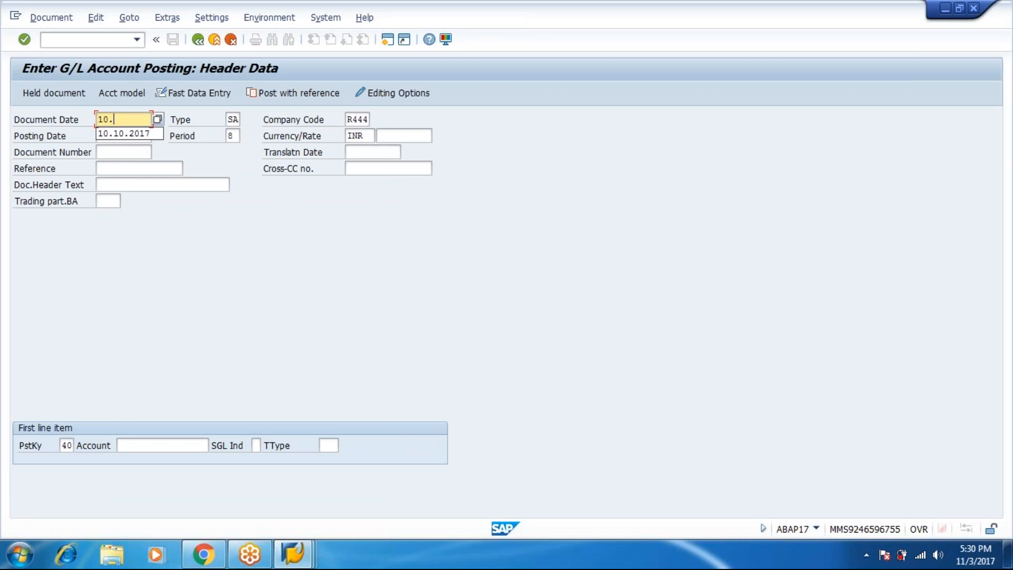
key(Down)
key(Return)
key(Tab)
key(Tab)
key(Tab)
key(Tab)
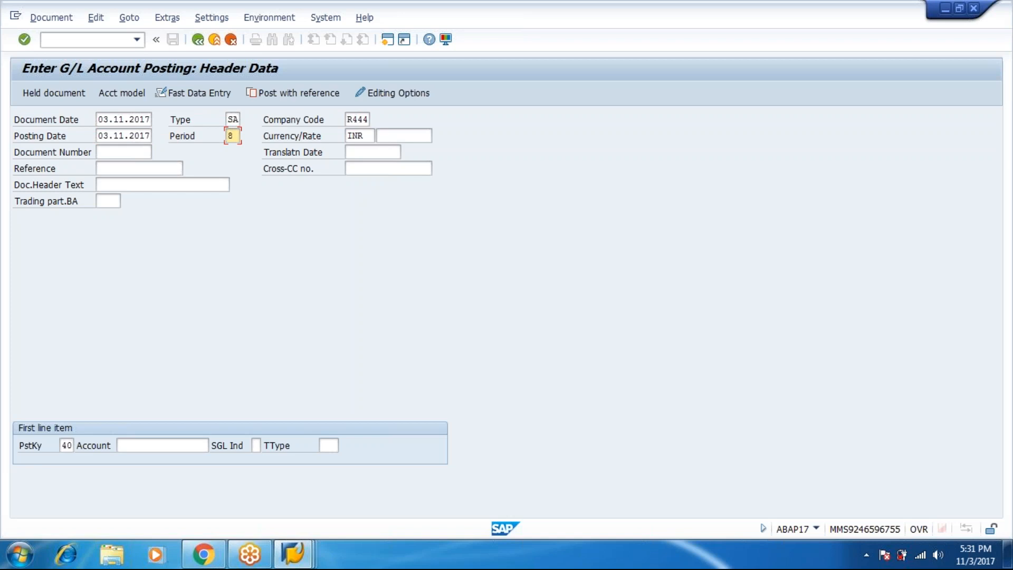
key(Tab)
key(Tab)
key(Tab)
key(Tab)
key(Tab)
key(Tab)
key(Tab)
key(Tab)
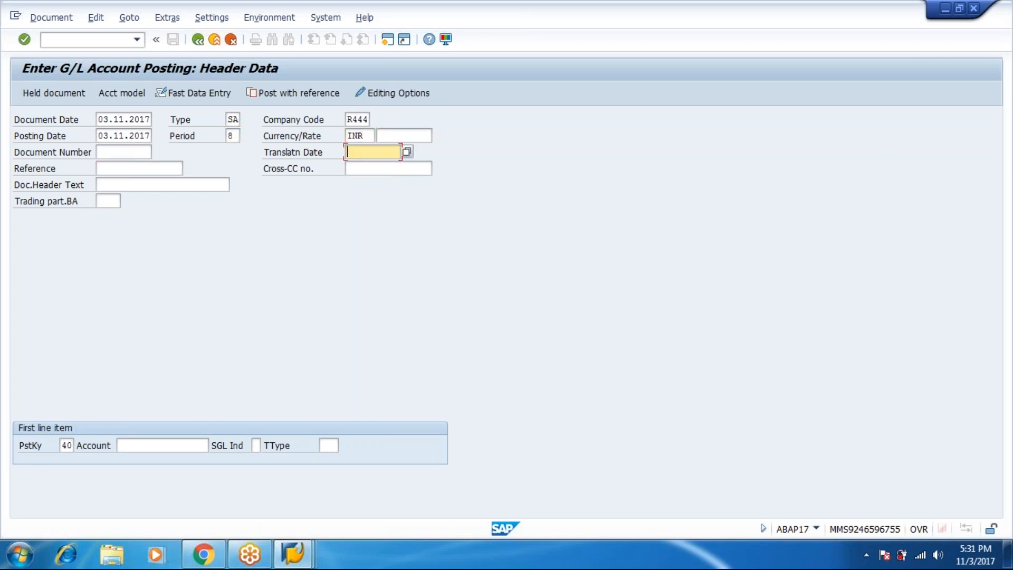
key(Tab)
key(Tab)
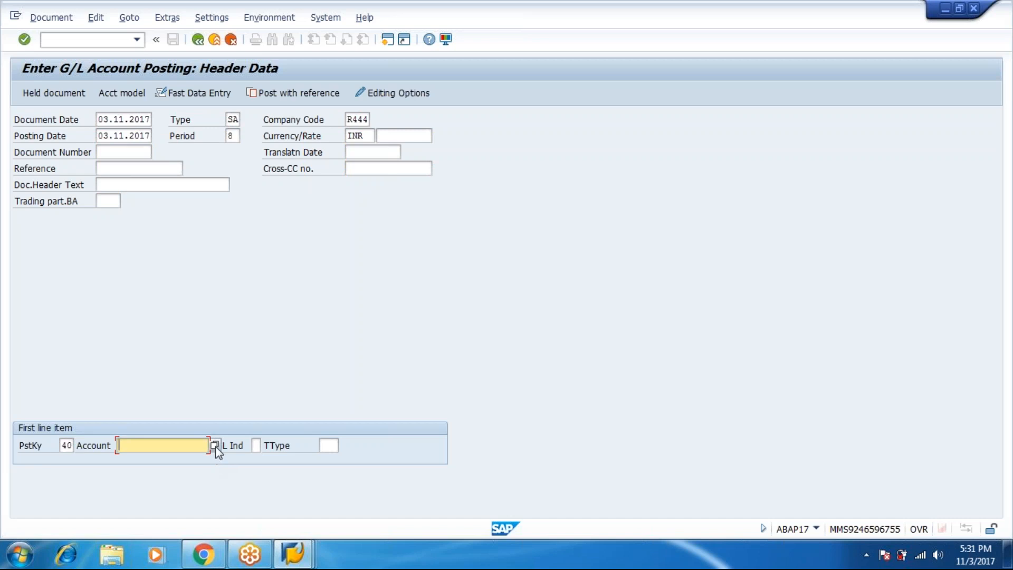
Select account 201 RENT PAID from company code R444 for the first debit line
click(215, 446)
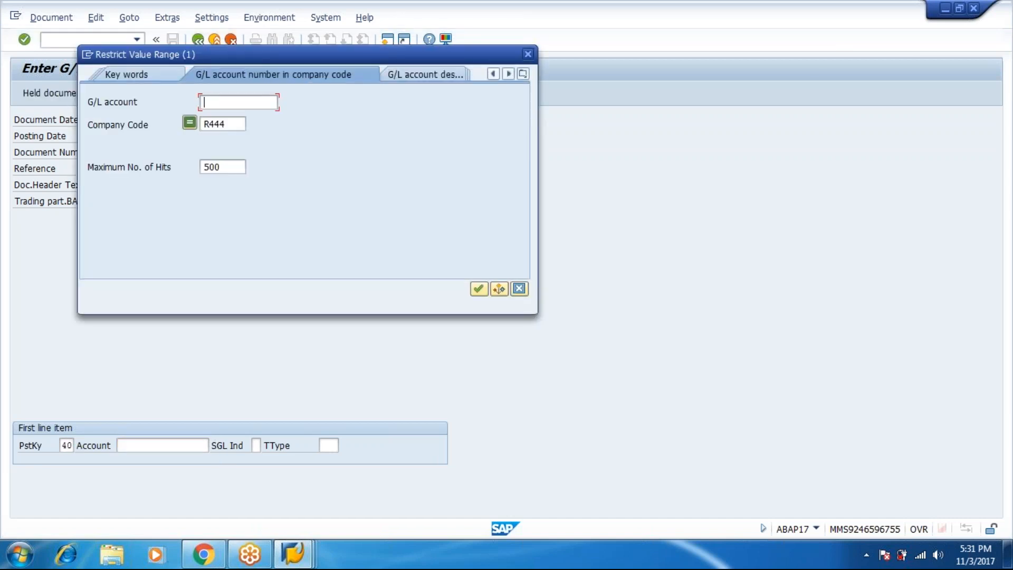
key(Return)
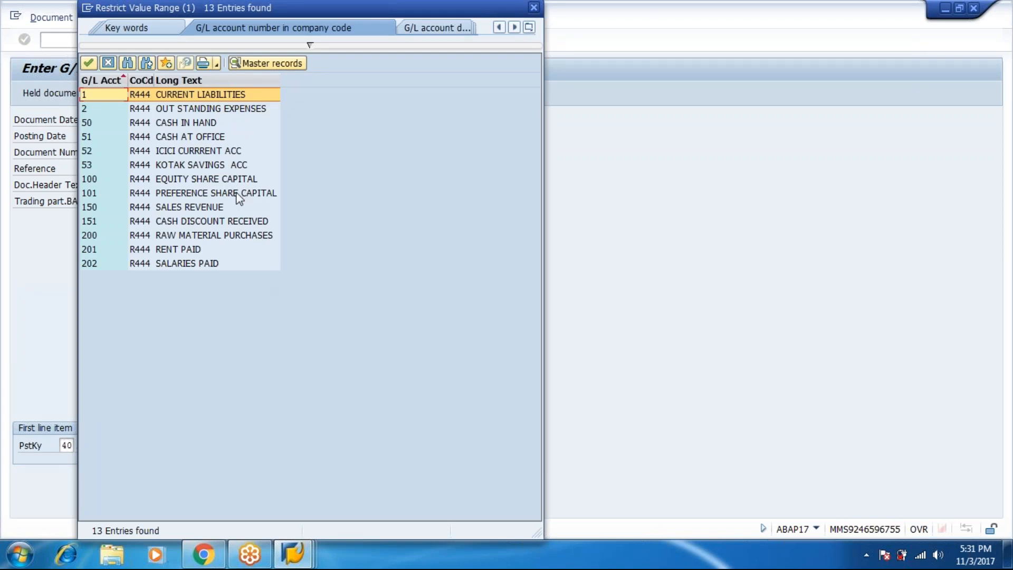
double_click(188, 249)
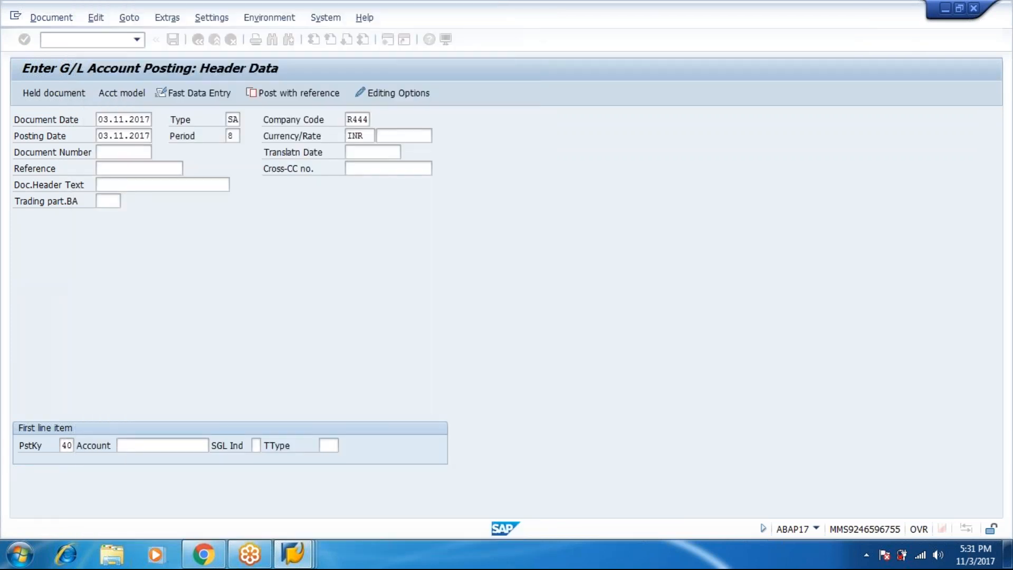
key(Return)
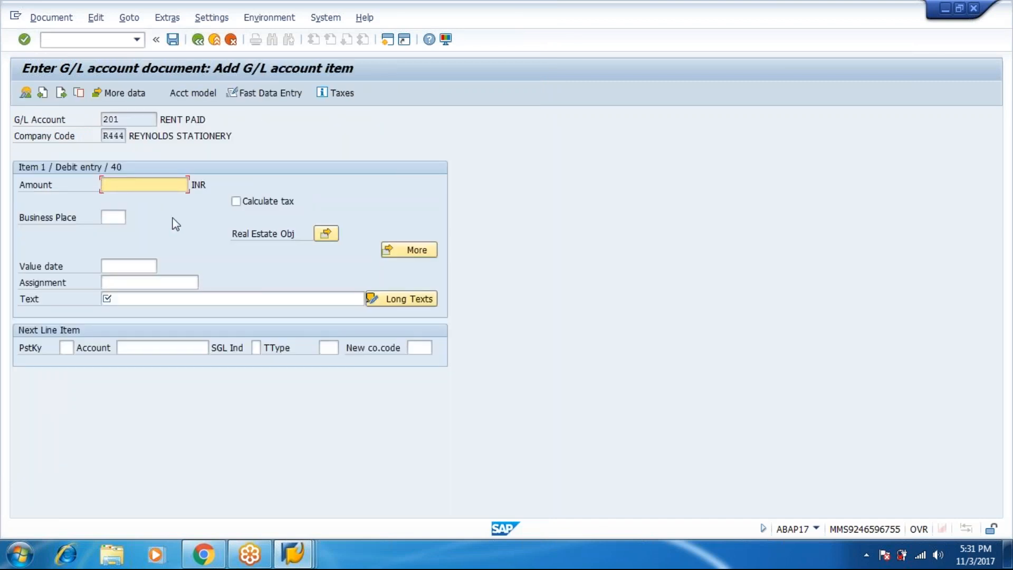
Enter amount 25000 and text 'being rent paid' on the RENT PAID debit line
text(2)
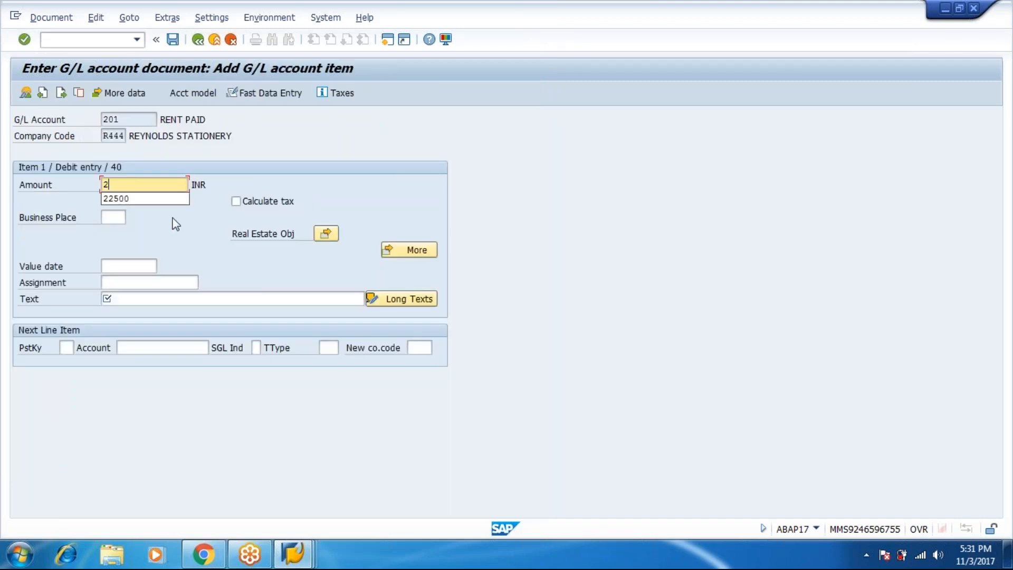
text(5000)
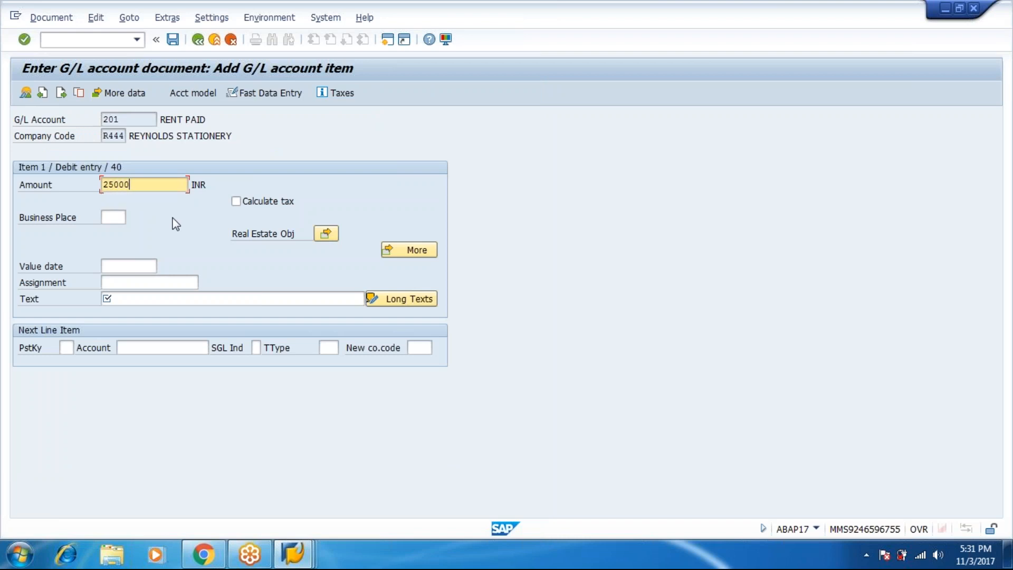
key(Tab)
key(Tab)
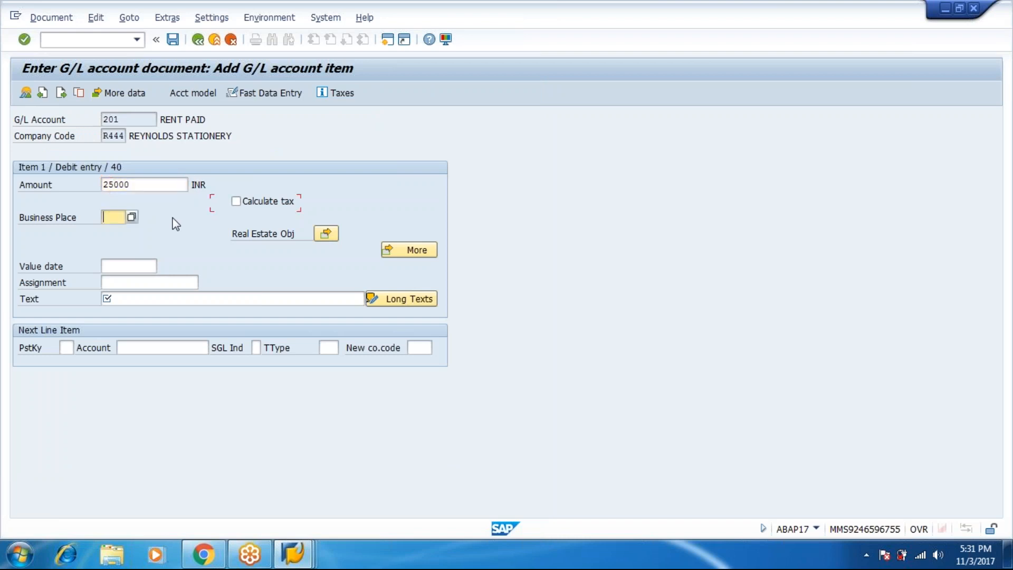
key(Tab)
key(Tab)
key(Tab)
key(Tab)
key(Tab)
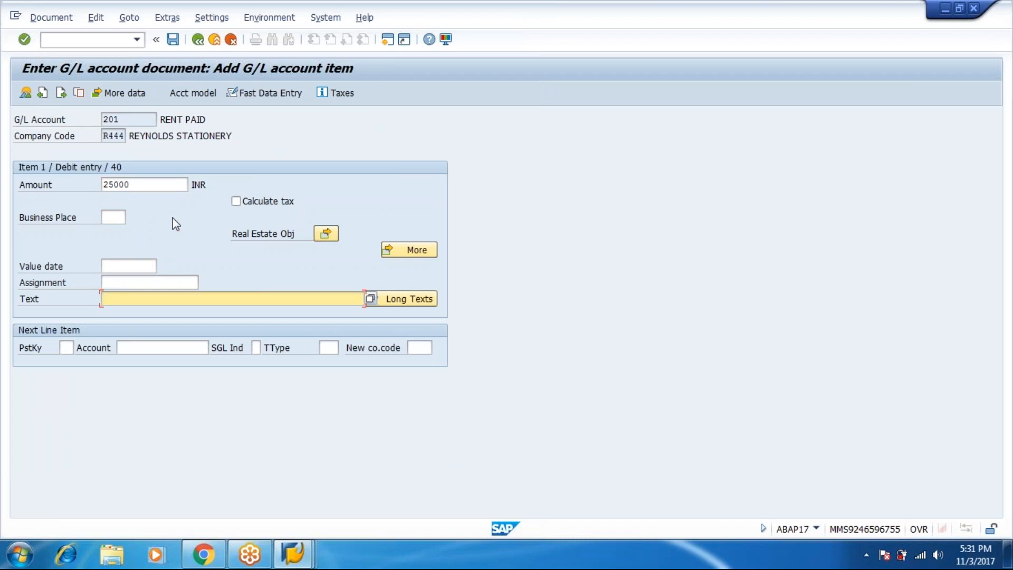
text(being rent padi)
key(BackSpace)
key(BackSpace)
text(aid)
Set posting key 50 for the next line and look up its G/L account
key(Tab)
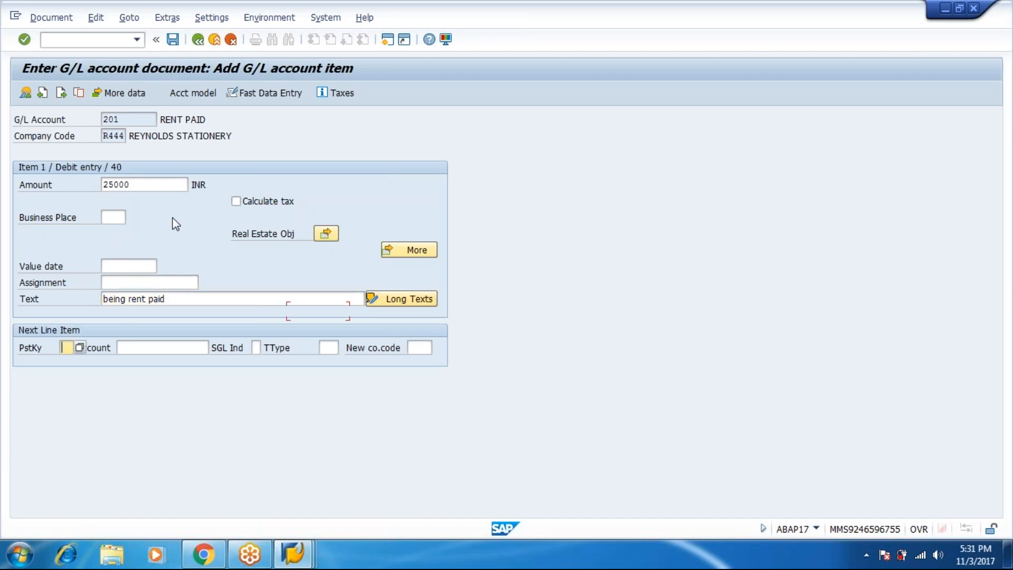
text(50)
key(Tab)
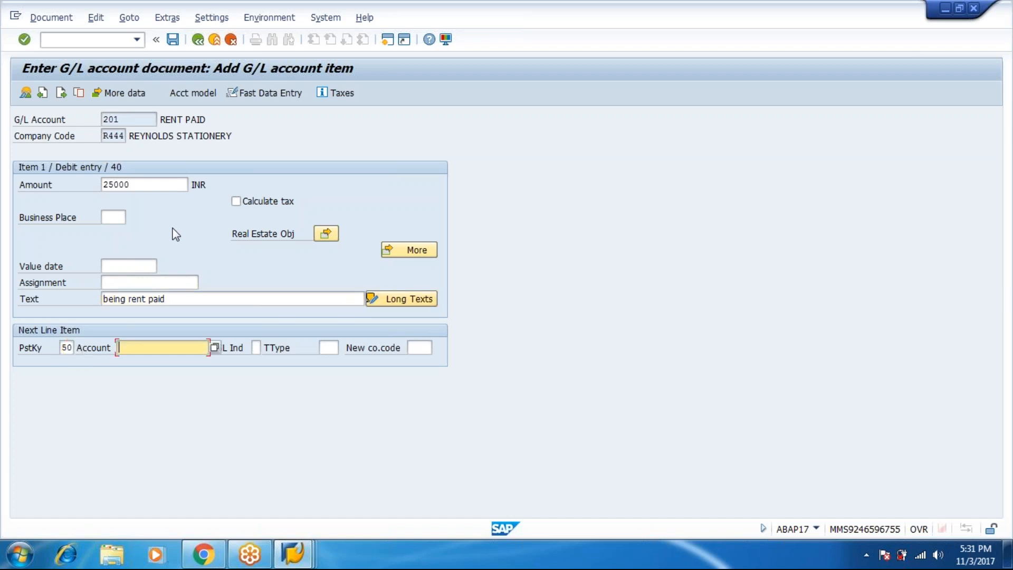
click(213, 348)
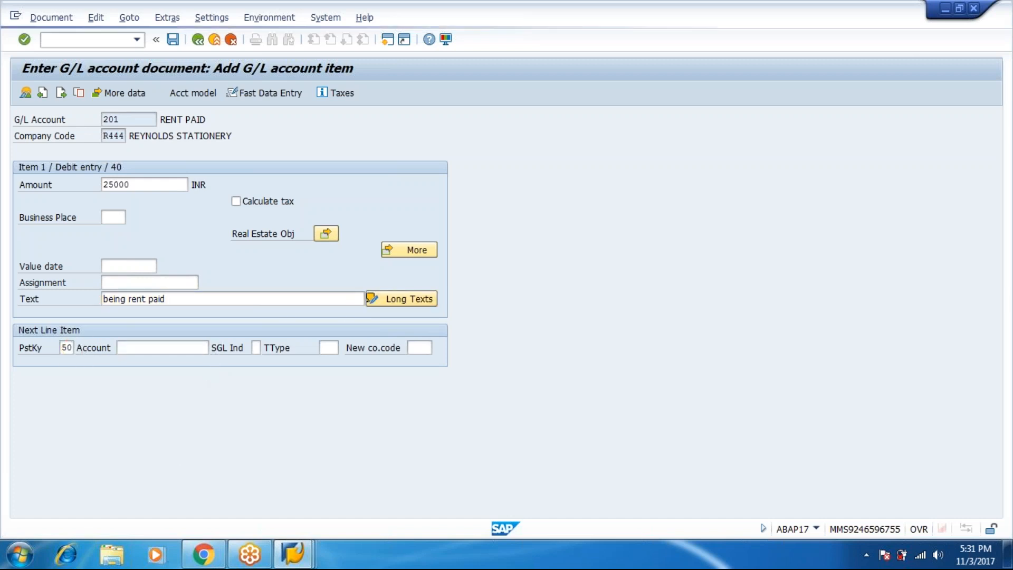
Add line 2 crediting 50 CASH IN HAND with amount * and text + copied from line 1
click(478, 288)
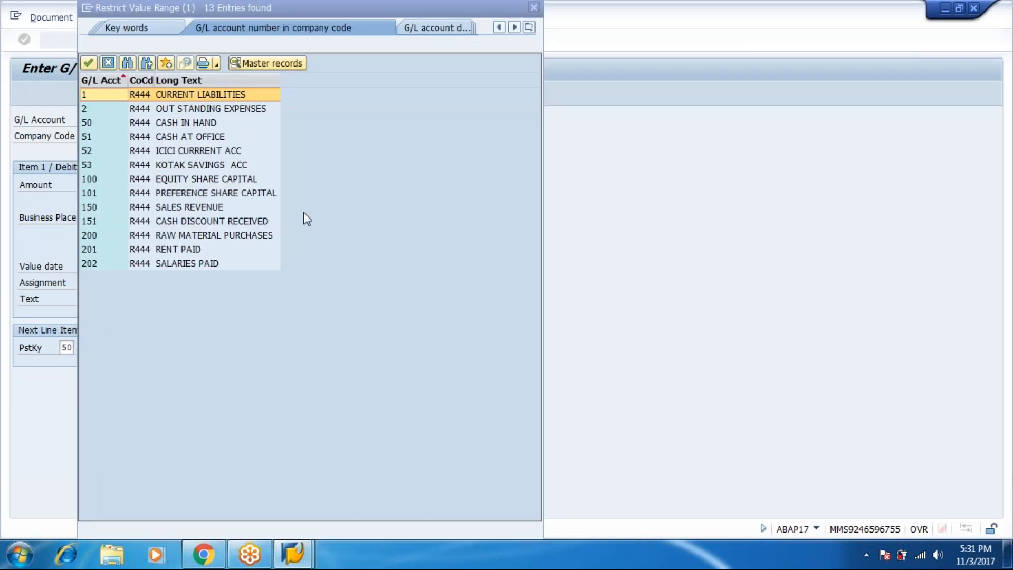
double_click(211, 124)
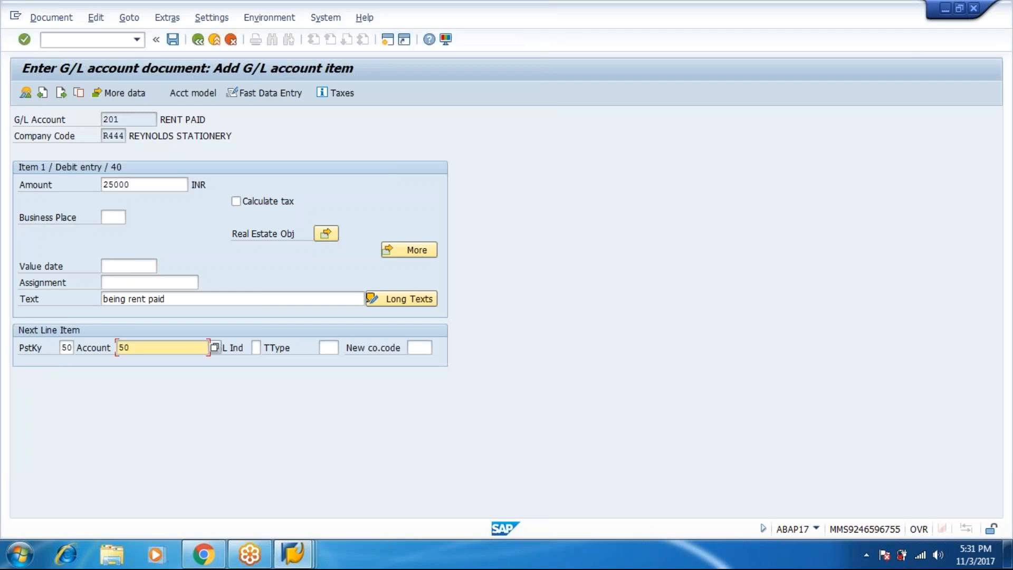
key(Return)
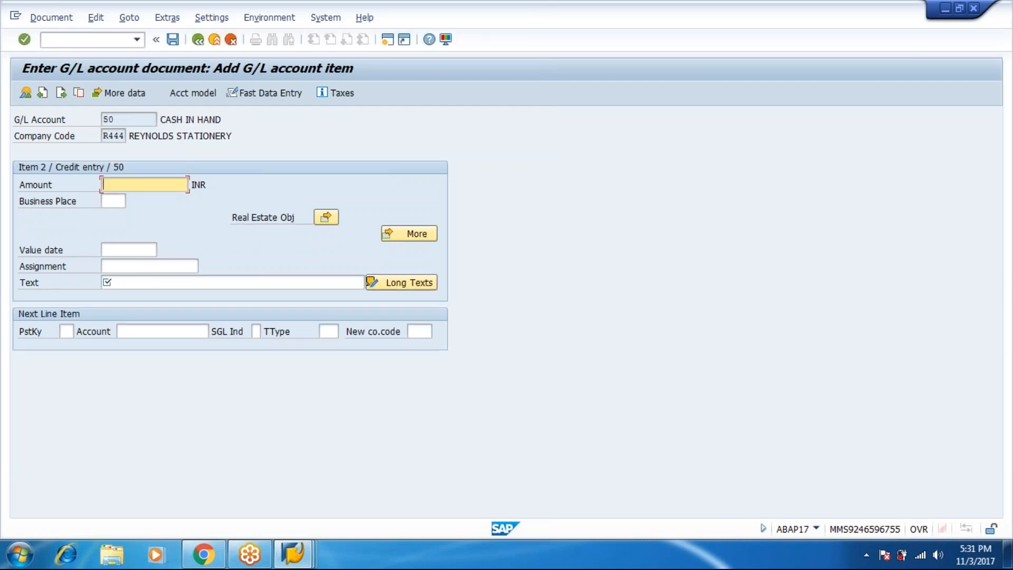
text(*)
key(Tab)
key(Tab)
key(Tab)
key(Tab)
key(Tab)
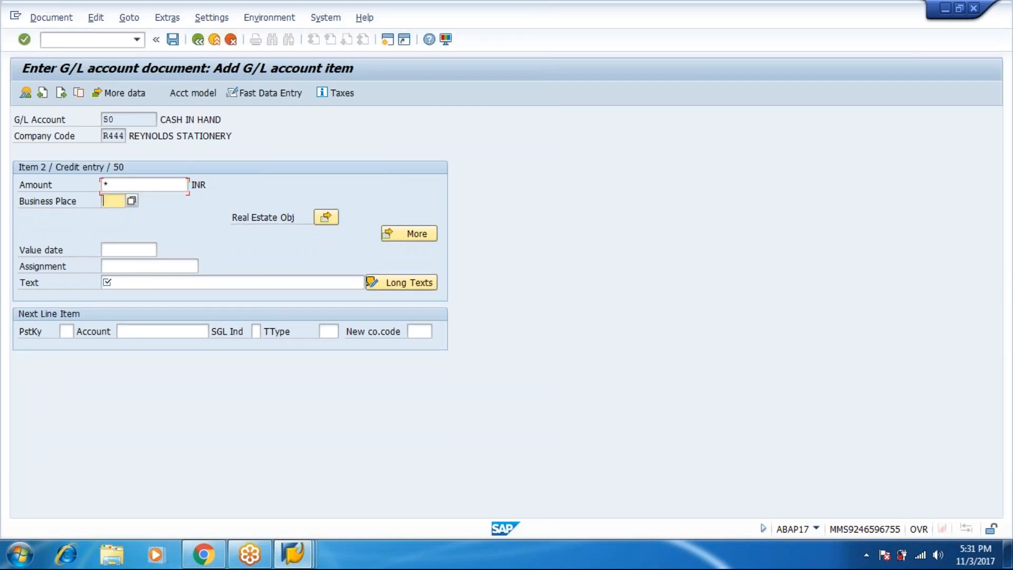
key(Tab)
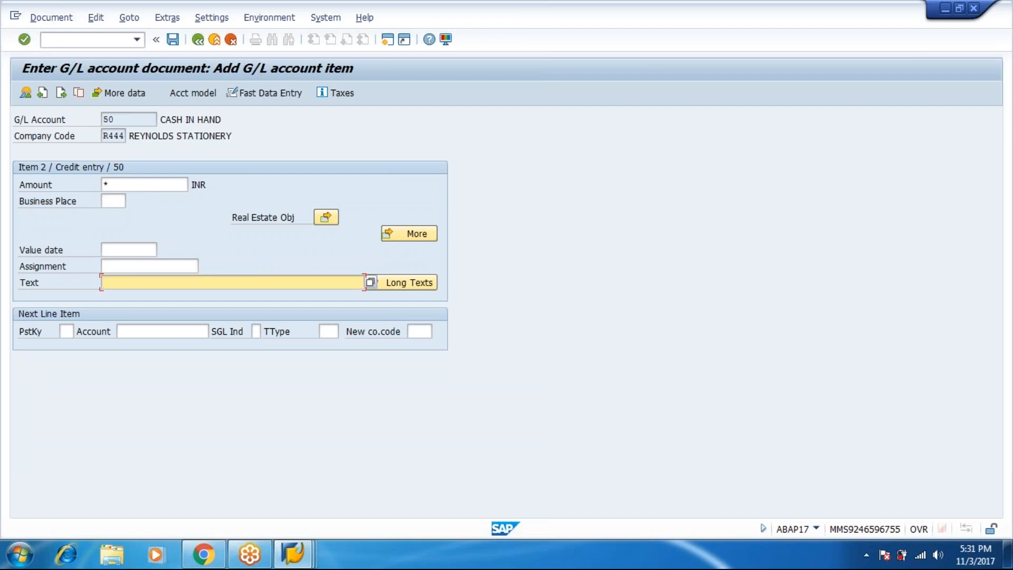
text(+)
click(46, 24)
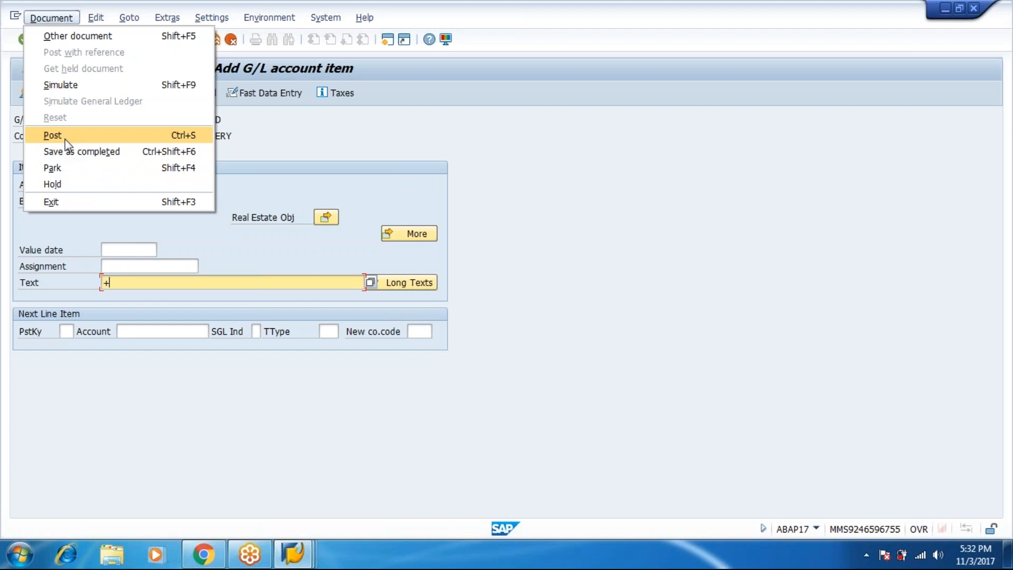
Choose Document > Hold to get the Hold Document dialog
click(66, 182)
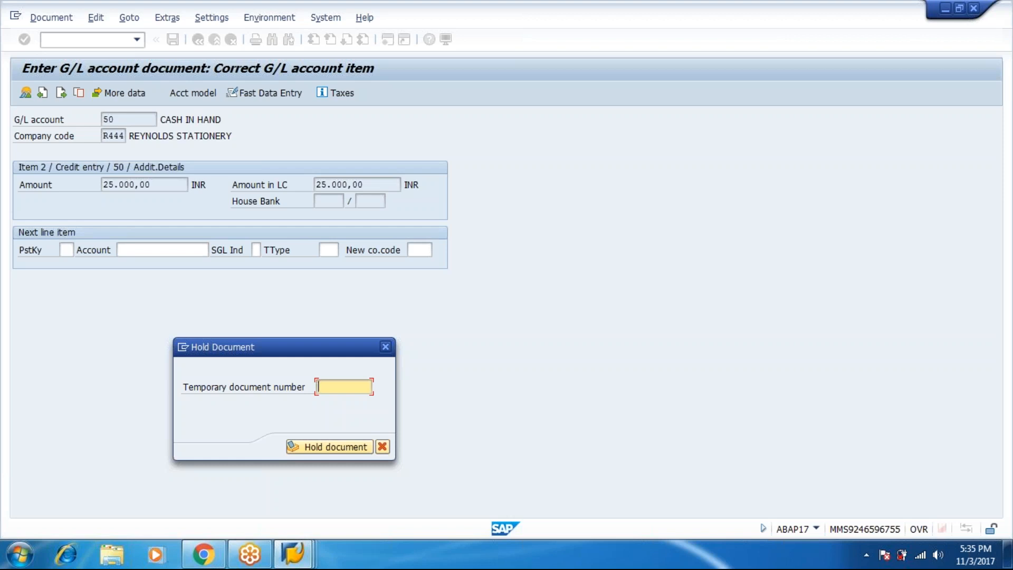
Hold the document under temporary document number abcxyz
text(abcxyz)
click(329, 447)
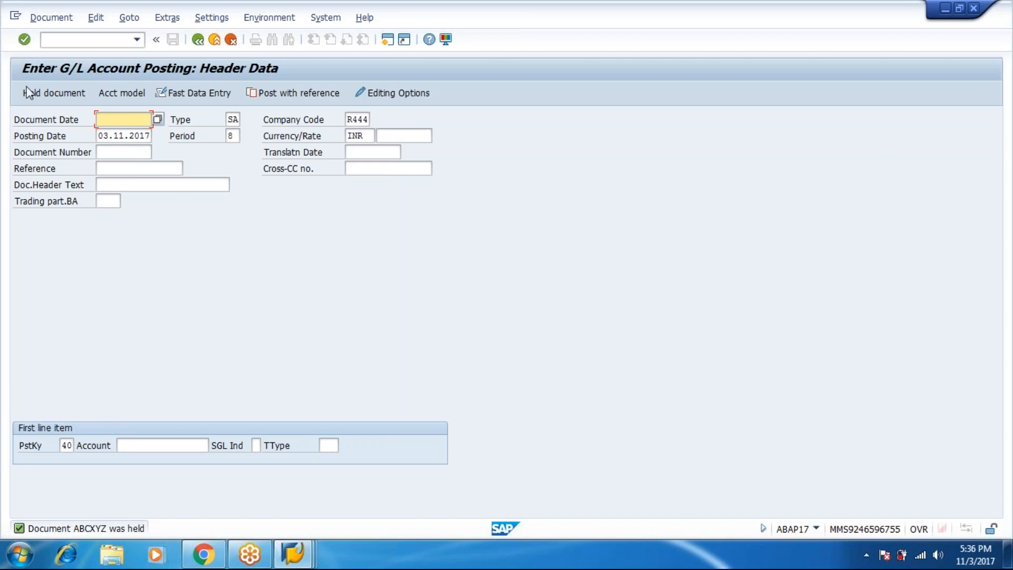
Load held document abcxyz with its two 25.000,00 INR lines and post it
click(46, 21)
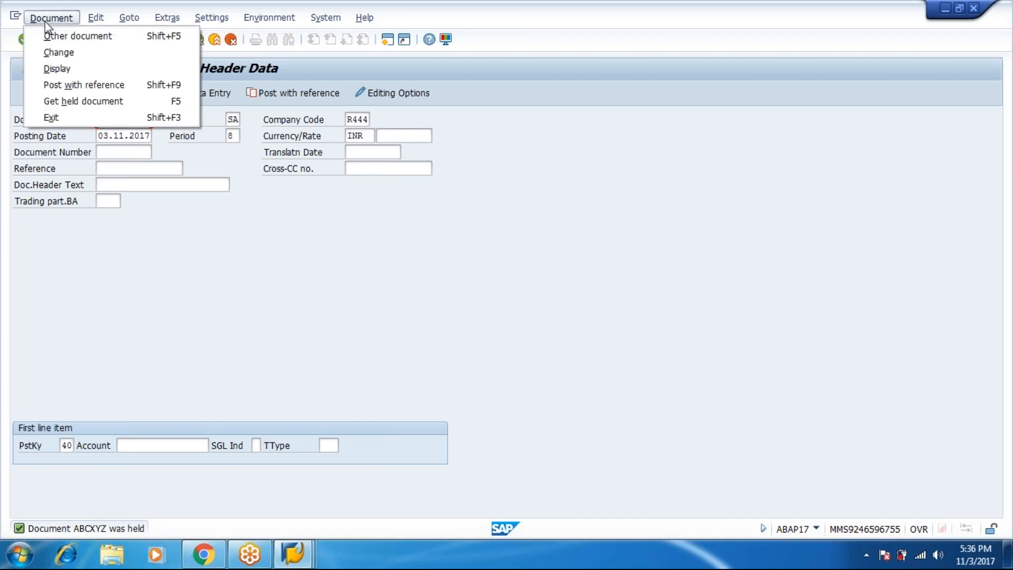
click(64, 102)
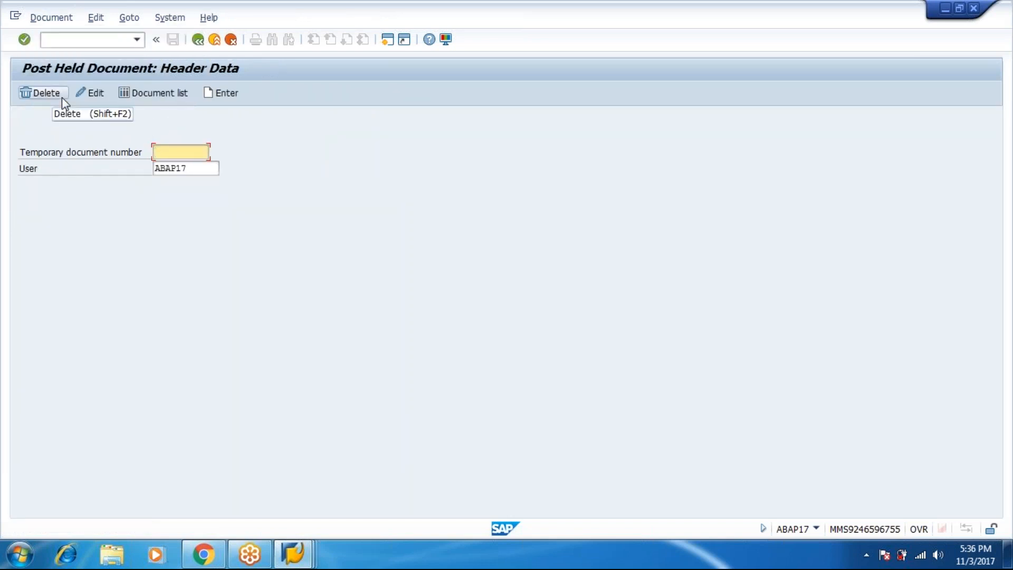
text(abcxyz)
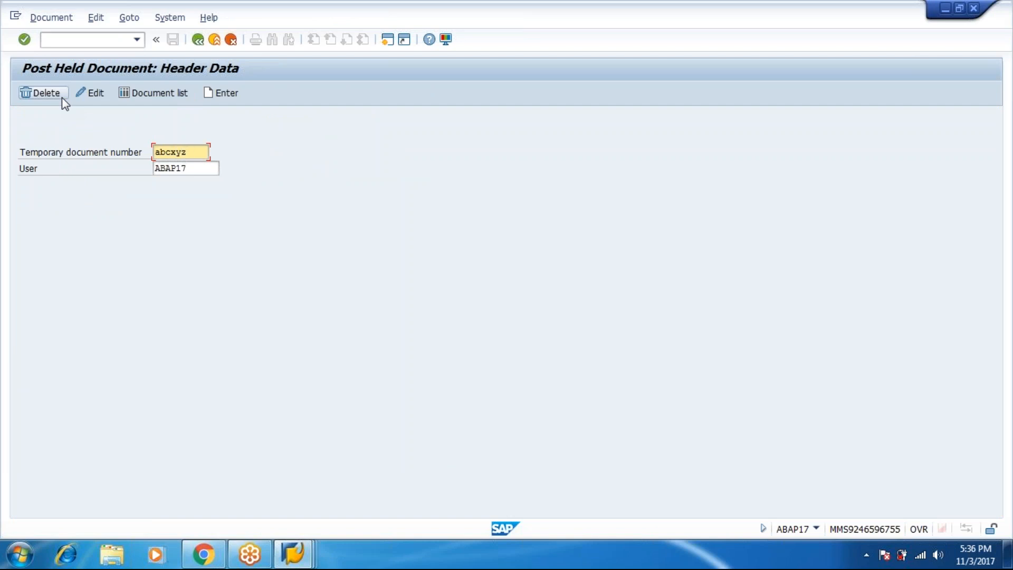
key(Return)
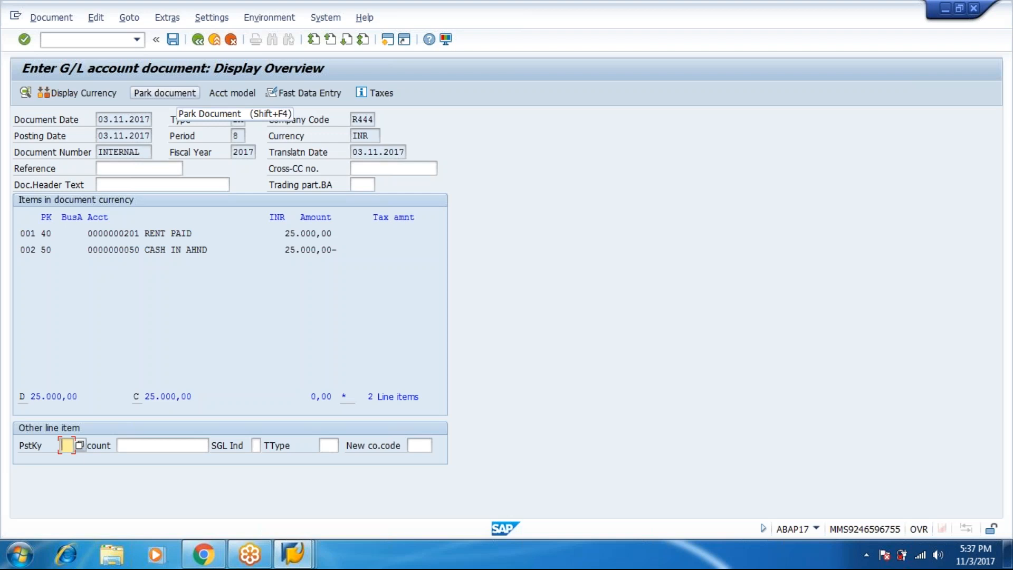
click(52, 21)
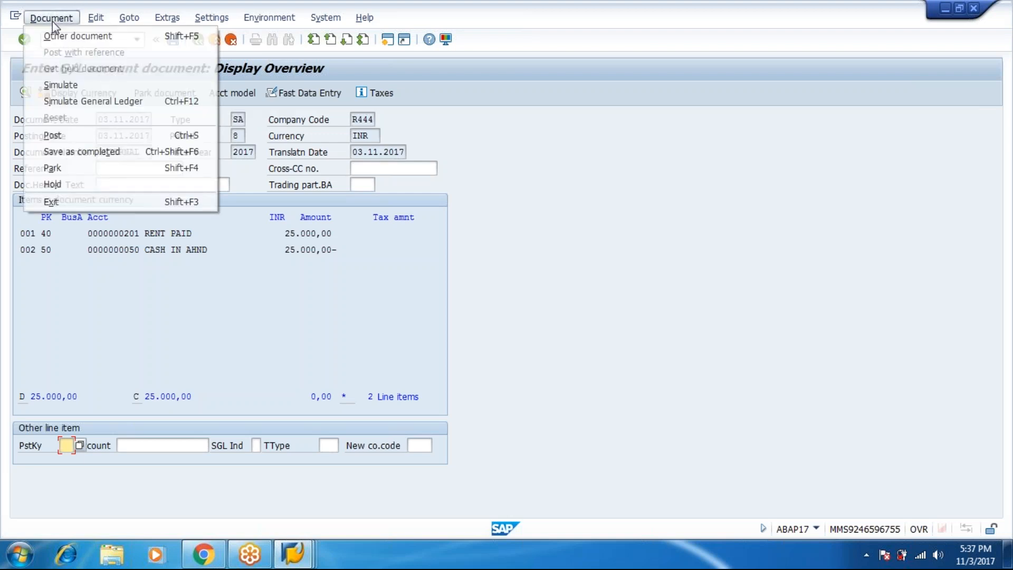
click(68, 138)
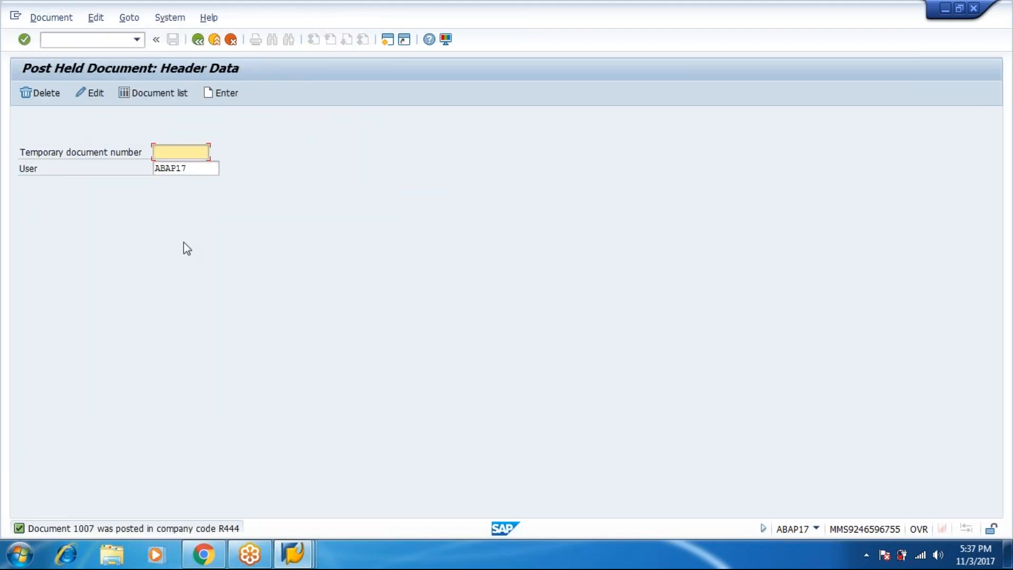
Bring the SAP Easy Access window back in front from the taskbar previews
click(299, 553)
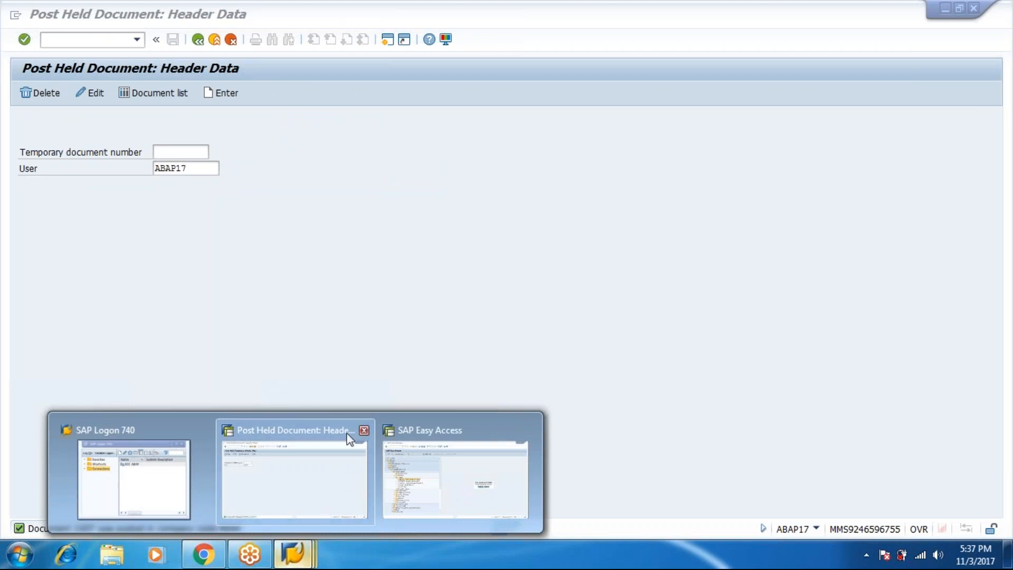
click(448, 443)
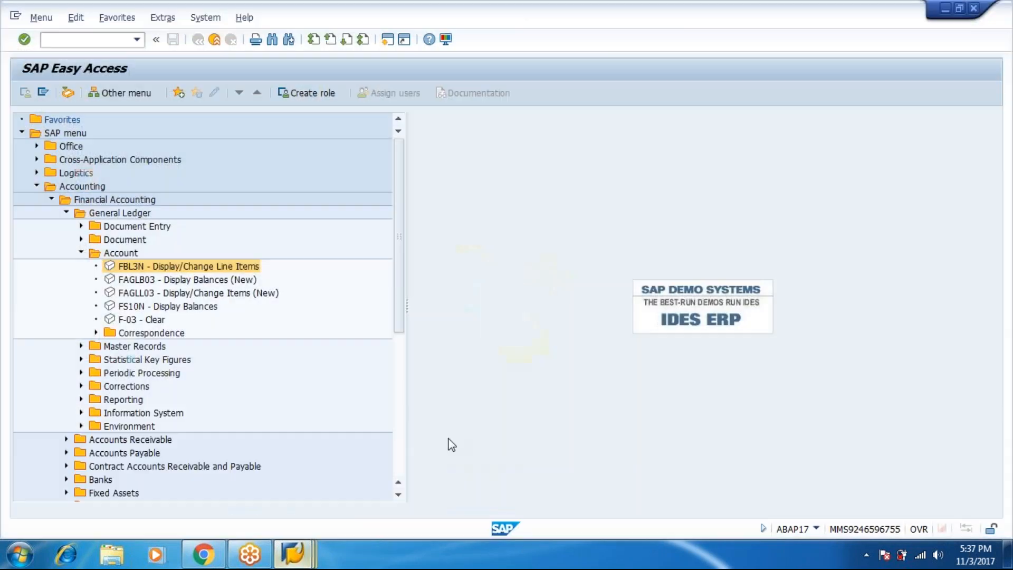